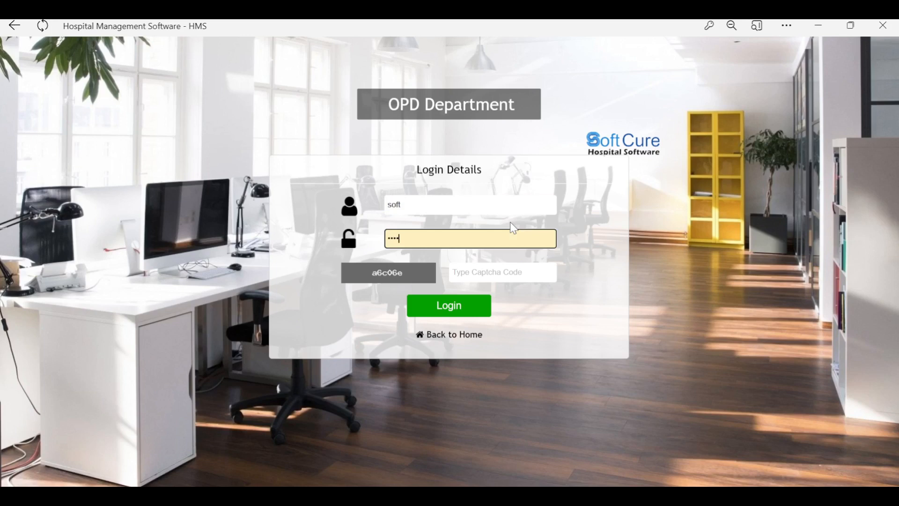
Step: Log in to the OPD department with the password and the captcha code
key("Tab")
type("a")
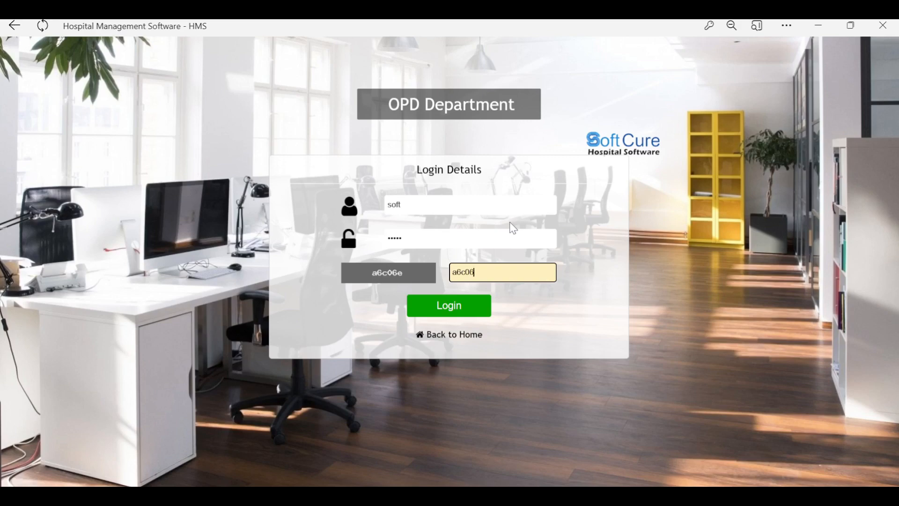
left_click(448, 310)
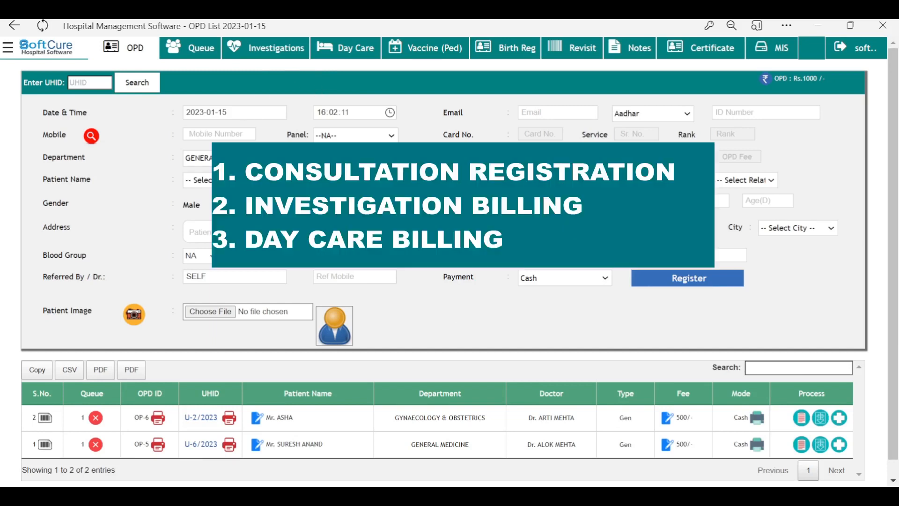
left_click(143, 54)
left_click(143, 52)
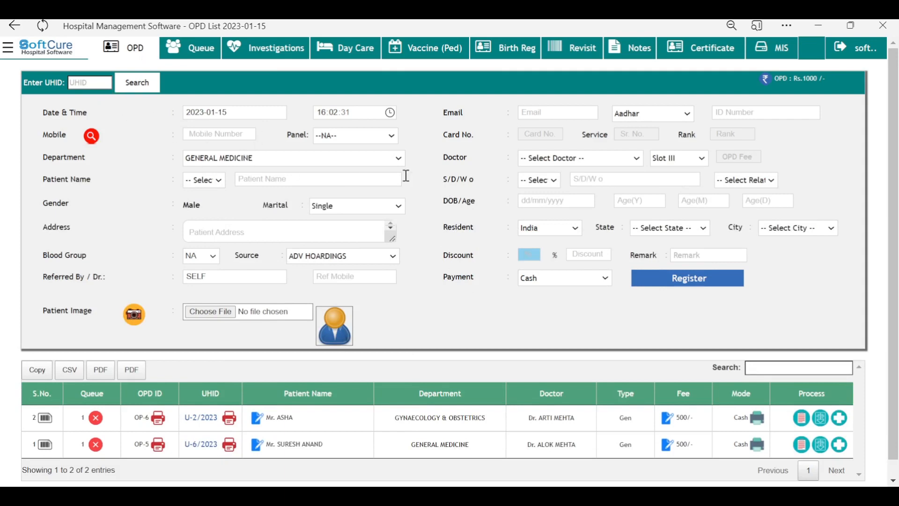
left_click(280, 177)
type("ABC")
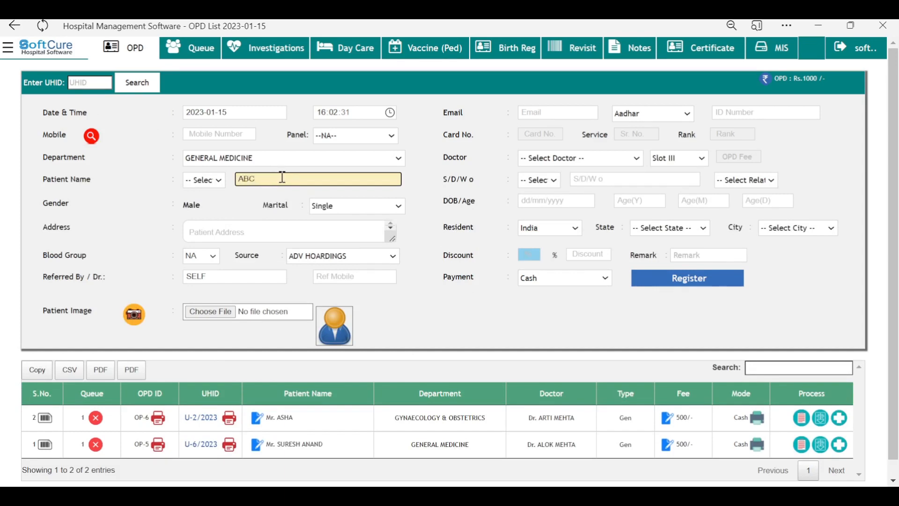
left_click(233, 132)
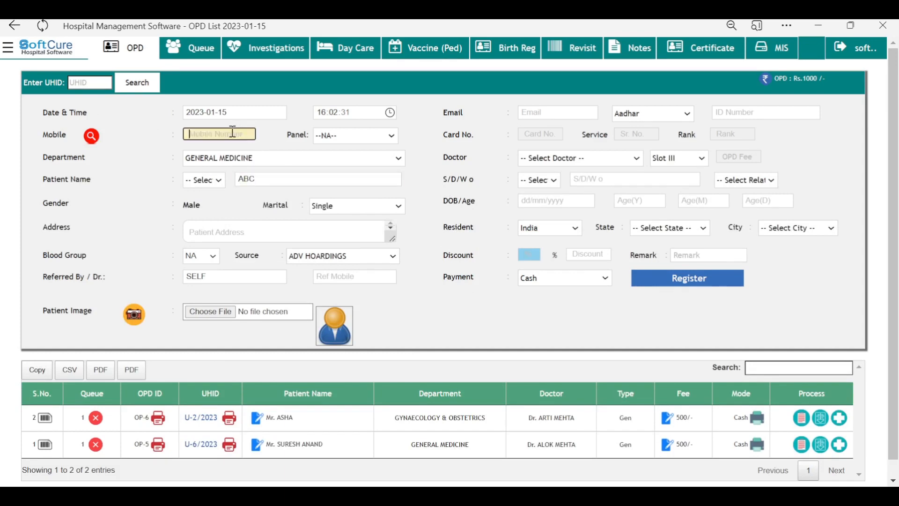
type("8989898989")
left_click(81, 83)
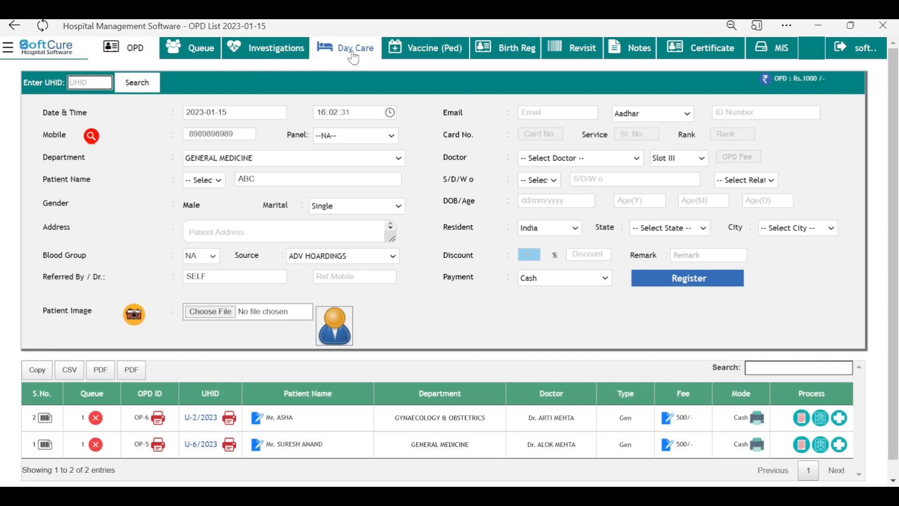
left_click(132, 49)
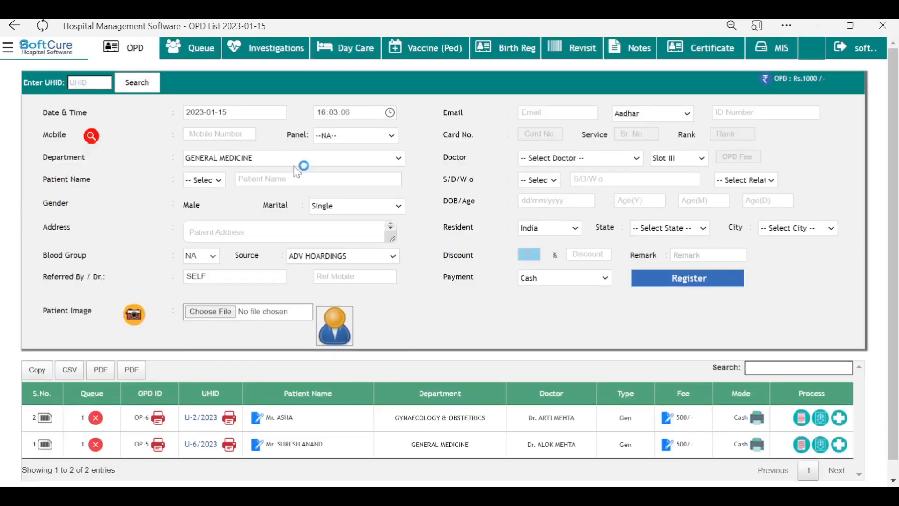
Step: Enter the patient's mobile number and keep GENERAL MEDICINE as the department
left_click(204, 135)
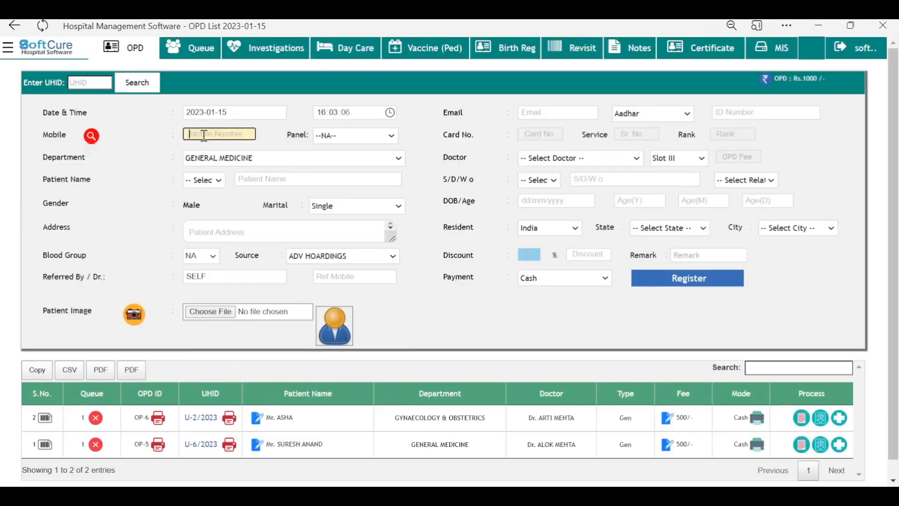
type("7878787878")
left_click(375, 158)
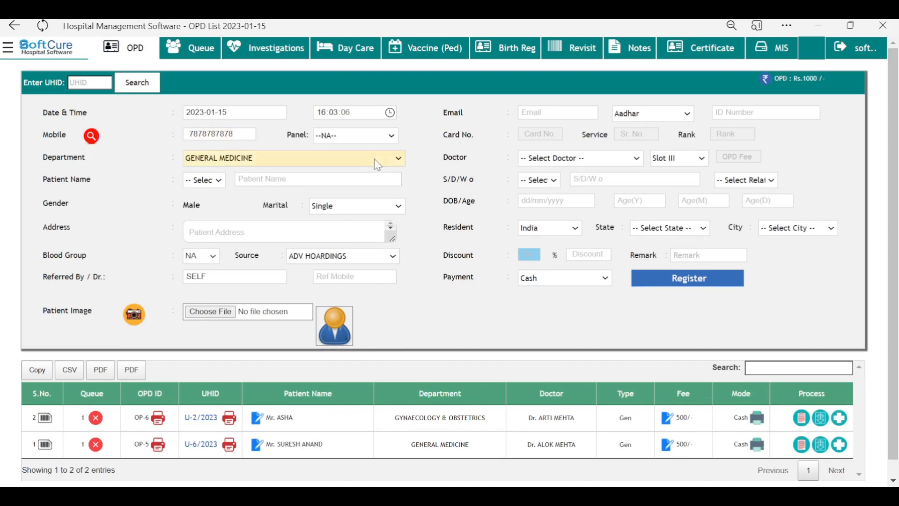
left_click(234, 234)
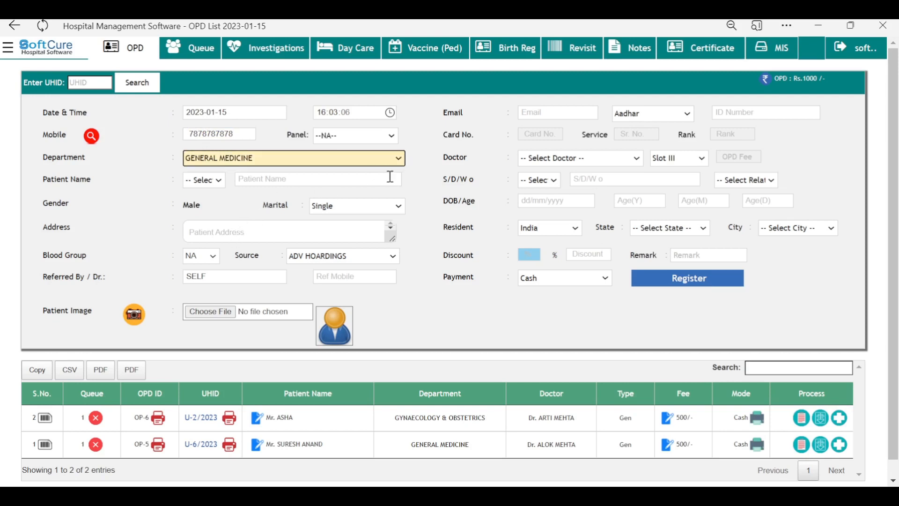
left_click(551, 160)
Step: Choose the consulting doctor and keep the 500 Gen fee slot
left_click(554, 163)
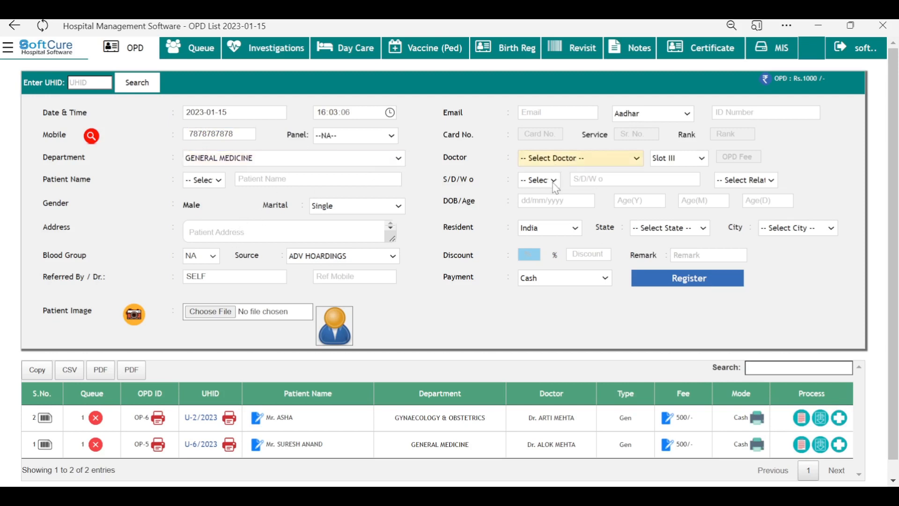
left_click(556, 188)
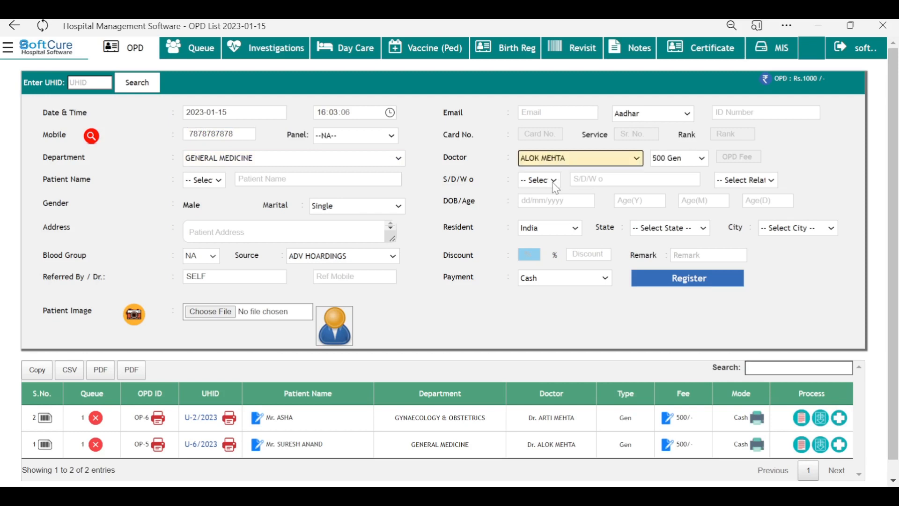
left_click(472, 174)
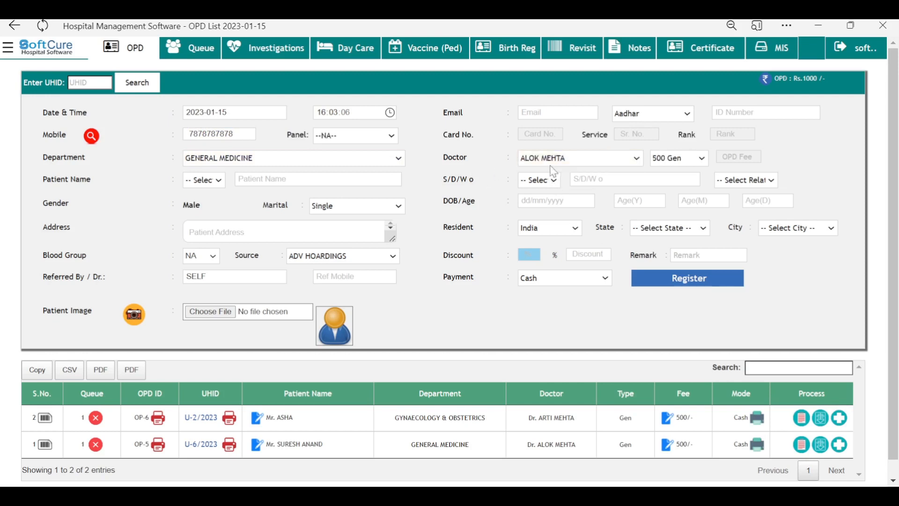
left_click(683, 158)
left_click(683, 158)
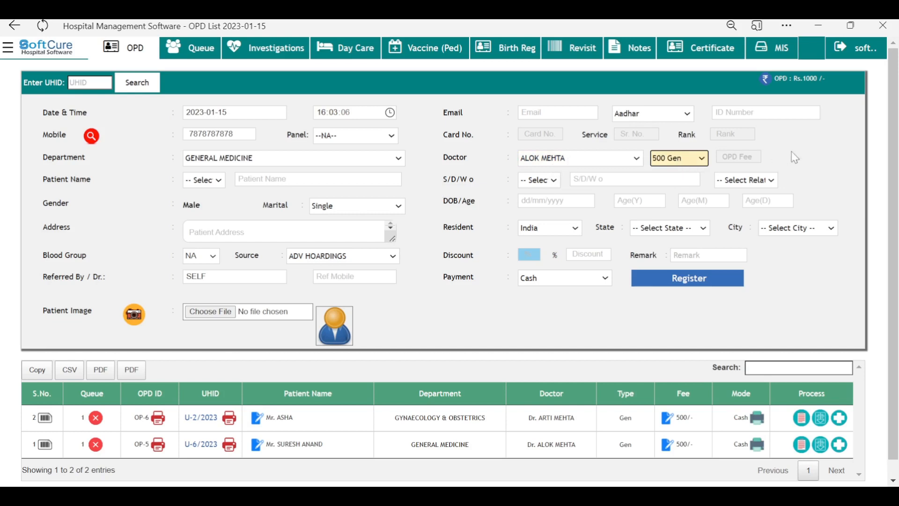
Step: Set title Mr., enter the patient's name, and add the father's name with relation FATHER
left_click(203, 183)
left_click(197, 203)
left_click(270, 183)
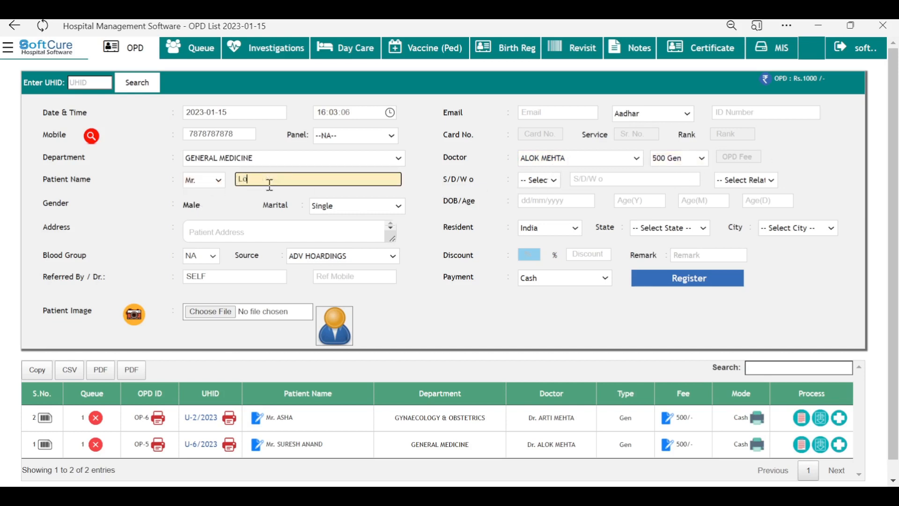
key("Tab")
key("m")
key("Tab")
type("AJAY")
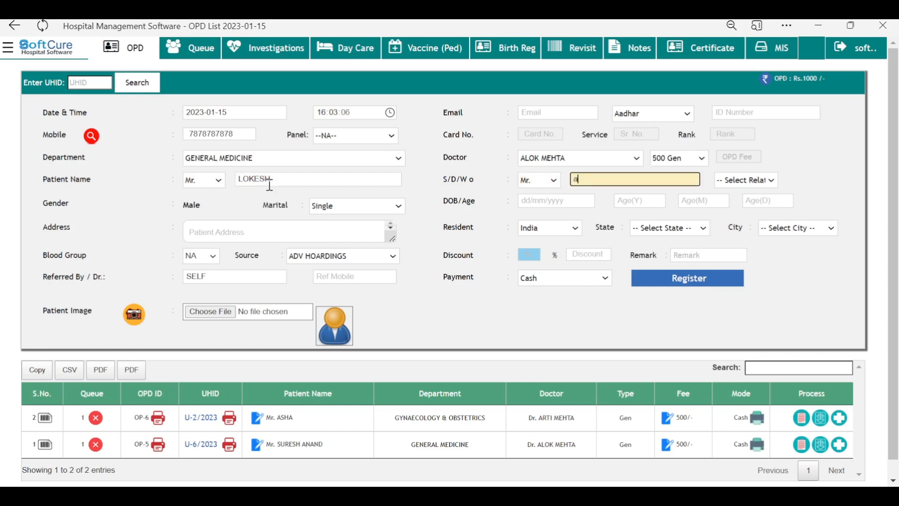
key("Tab")
key("f")
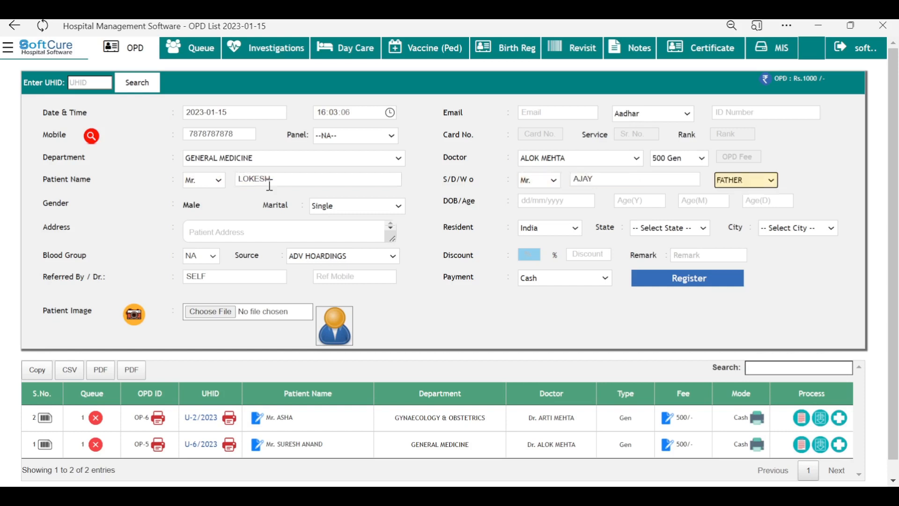
key("Tab")
key("m")
key("Tab")
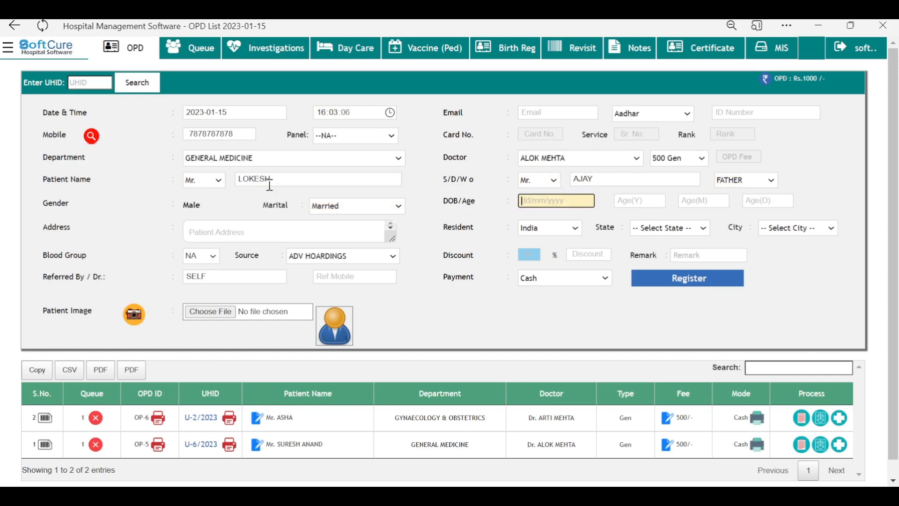
type("12/09/1984")
key("Tab")
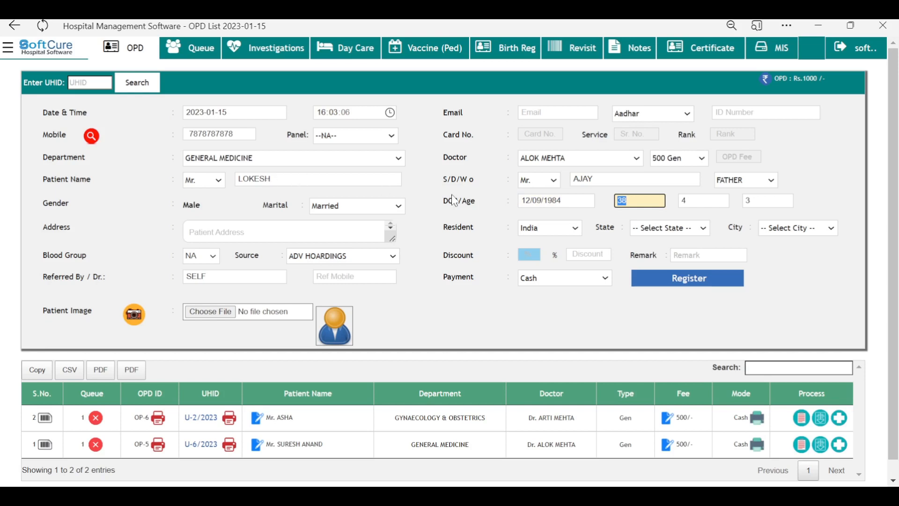
left_click(217, 229)
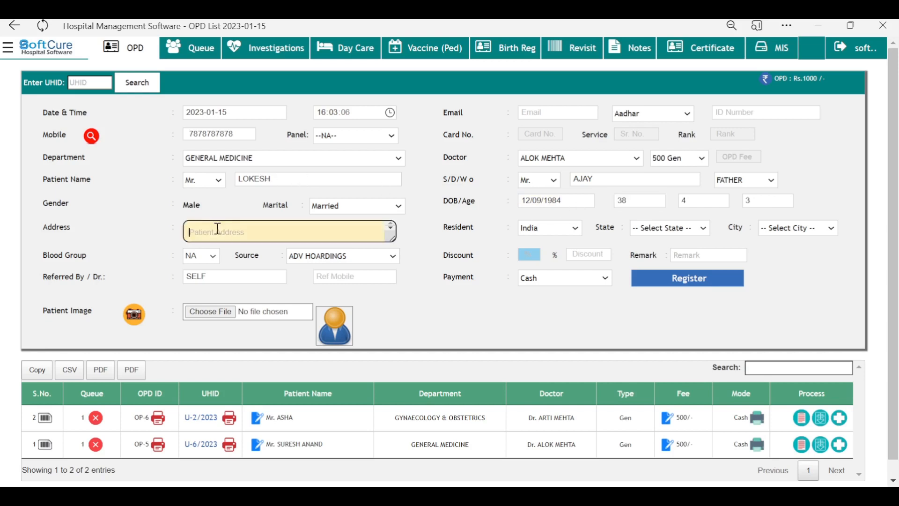
type("SEc")
type(" TOR 54 ")
type(", NOIDA")
key("Tab")
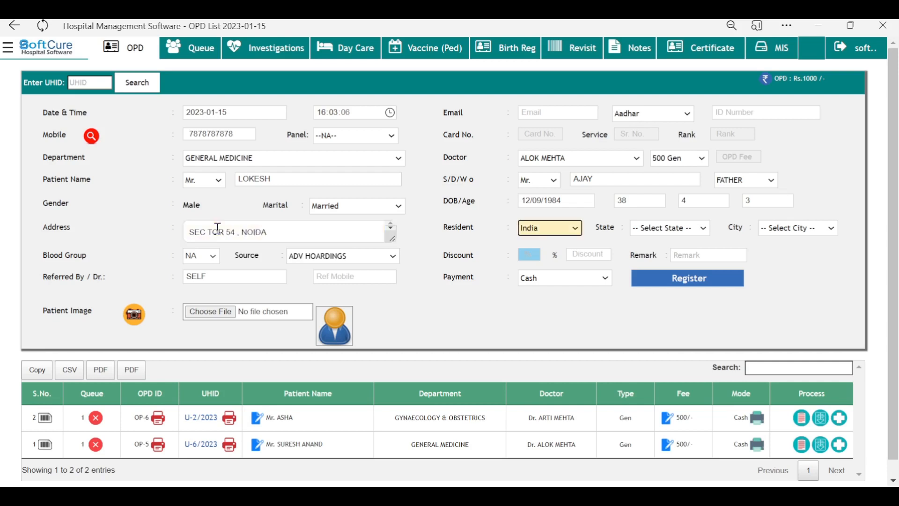
key("Tab")
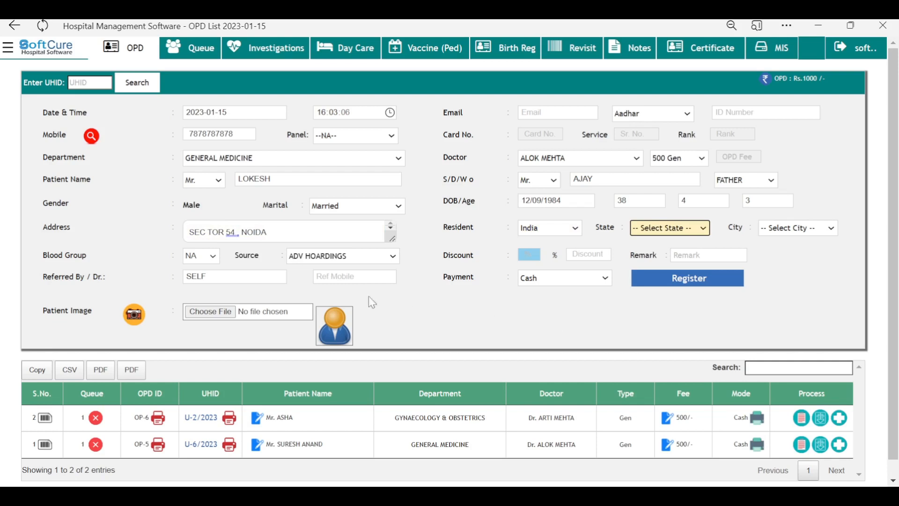
key("Tab")
key("Tab")
key("Tab")
Step: Apply a 10% discount to the consultation fee
left_click(535, 254)
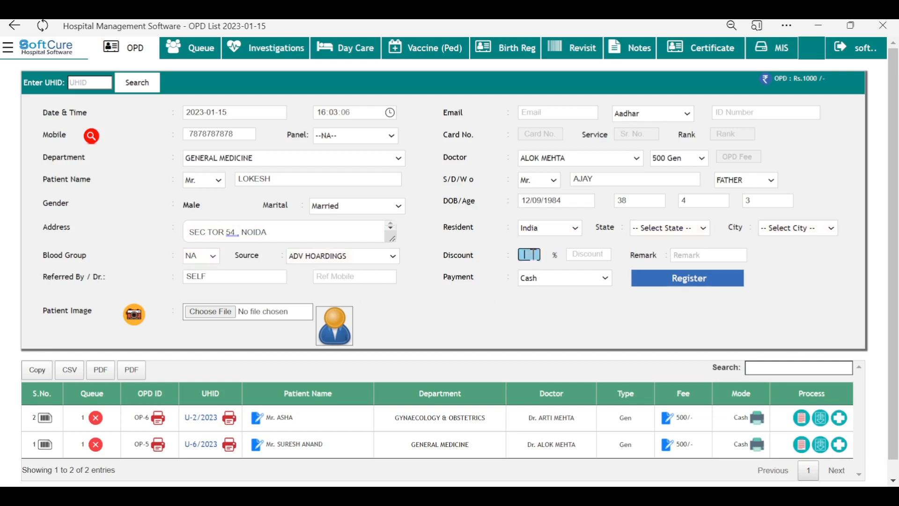
type("10")
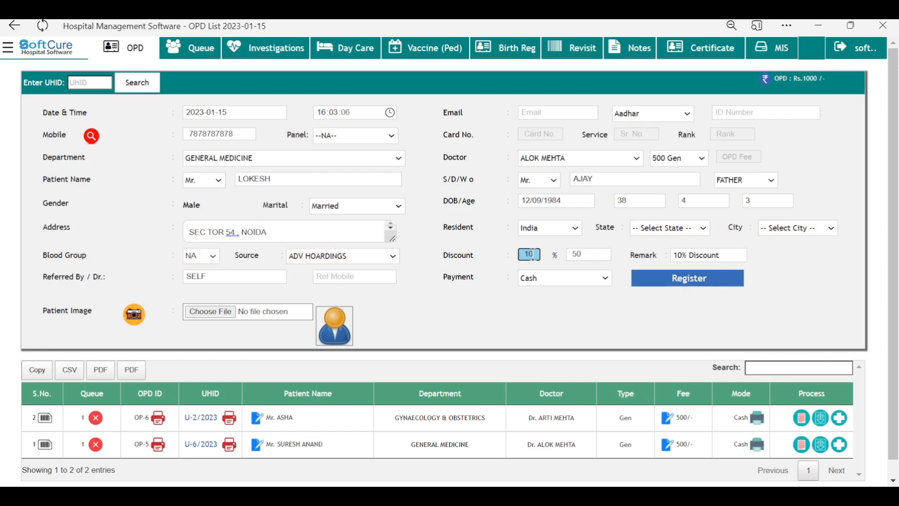
left_click(596, 253)
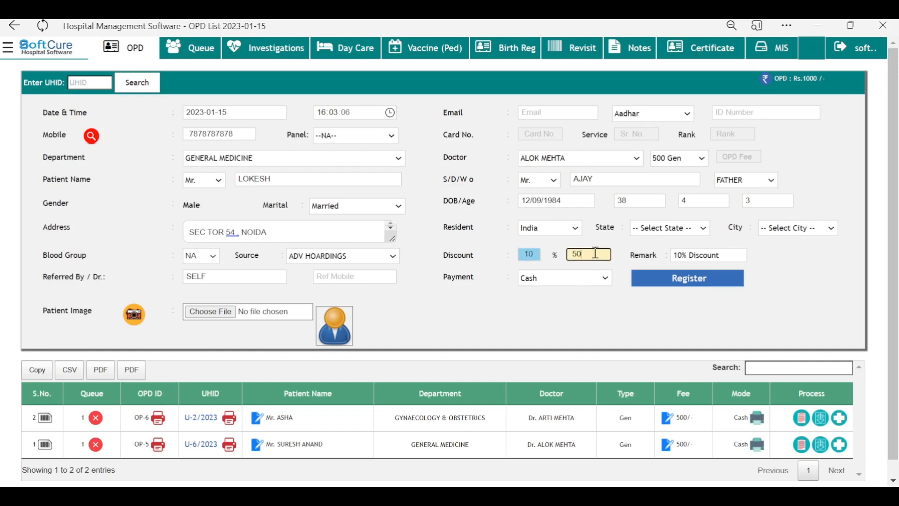
Step: Set the payment mode to Cash and register the visit to generate its receipt
left_click(543, 281)
left_click(532, 313)
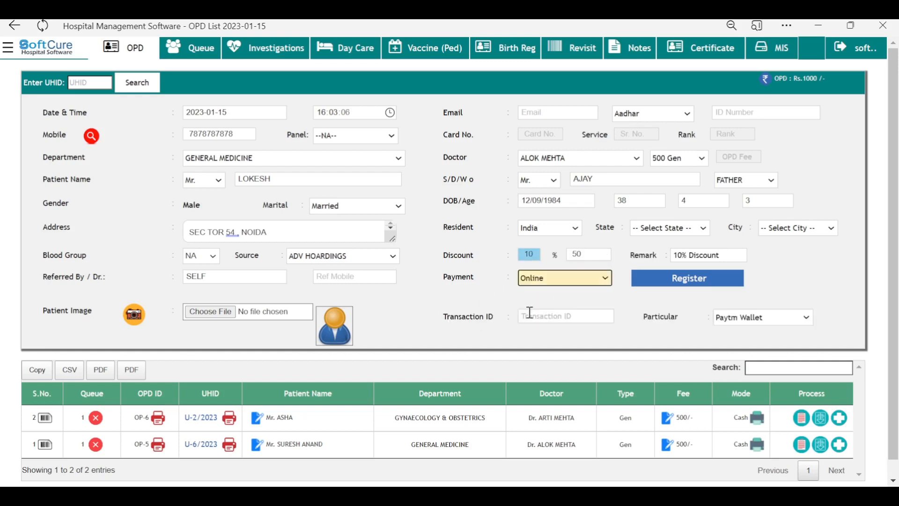
left_click(562, 278)
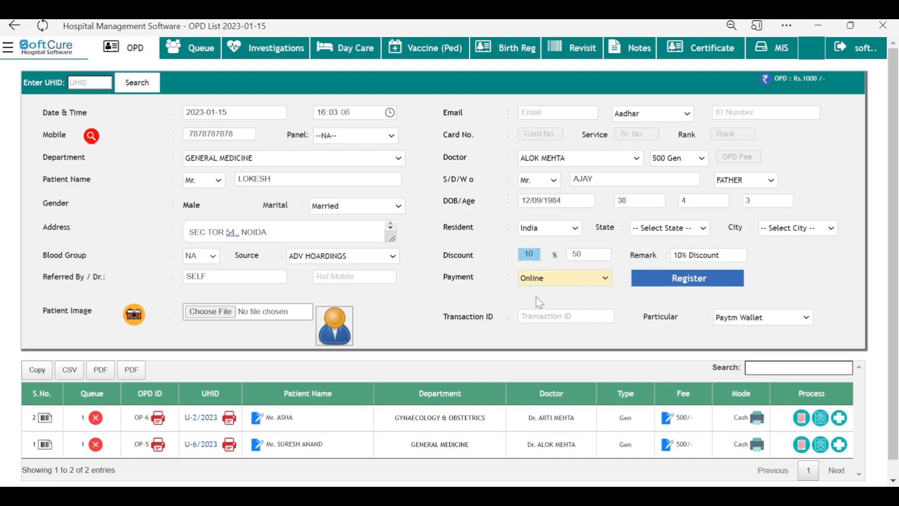
left_click(548, 299)
left_click(691, 281)
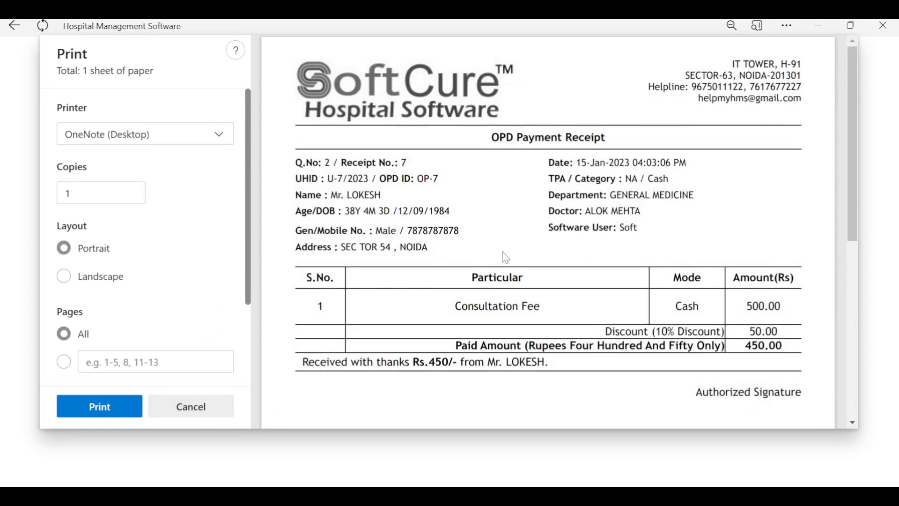
Step: Cancel the Print dialog without printing the 450 OPD receipt
scroll(473, 272, "down", 4)
scroll(426, 290, "up", 4)
scroll(252, 271, "down", 1)
scroll(251, 309, "down", 1)
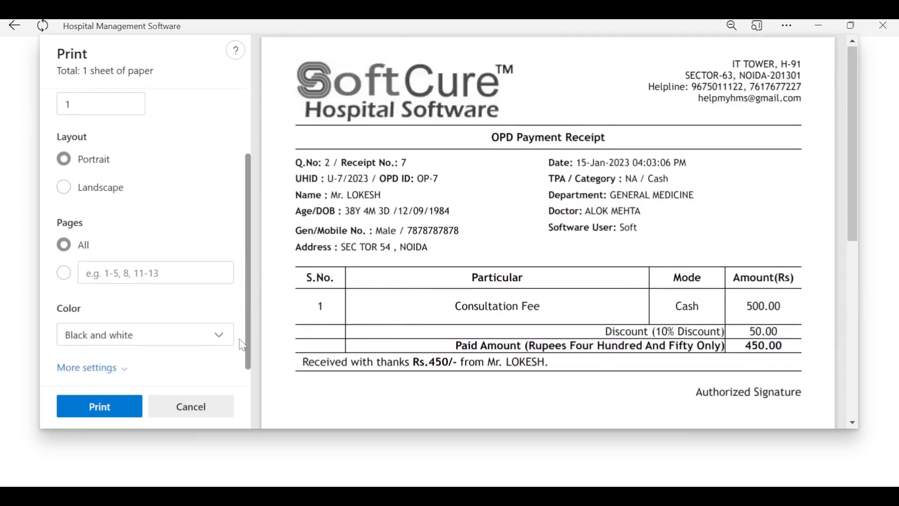
left_click(191, 407)
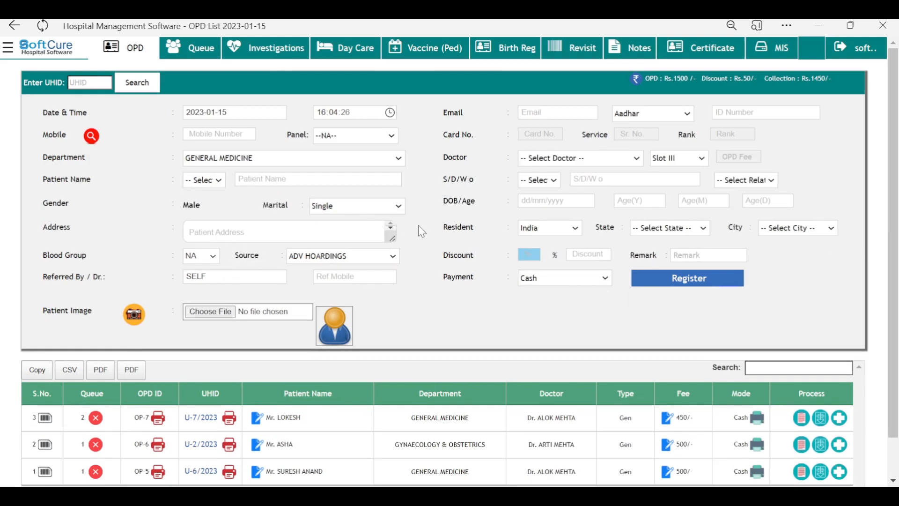
scroll(206, 391, "down", 1)
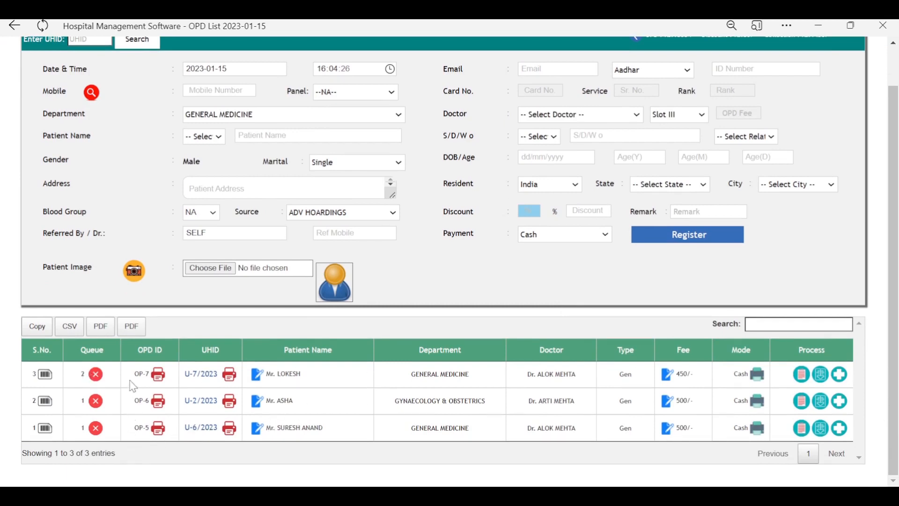
left_click_drag(334, 434, 258, 432)
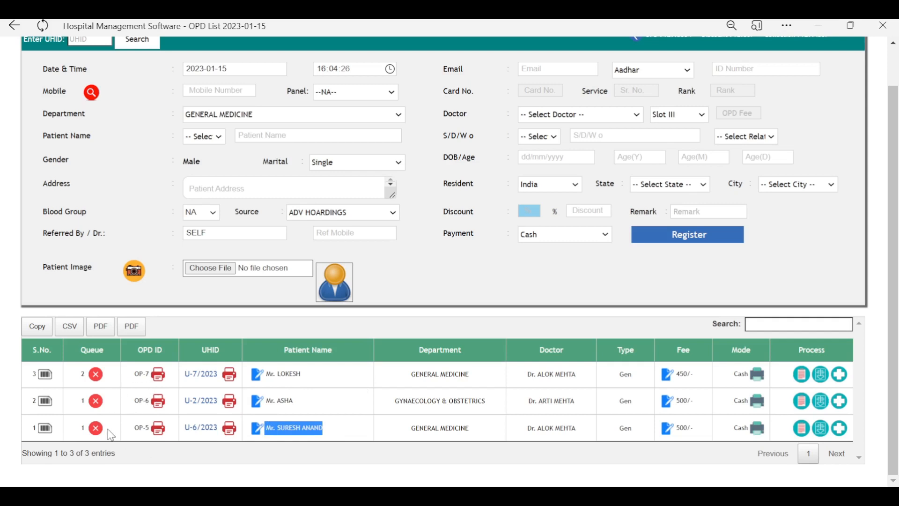
left_click(307, 466)
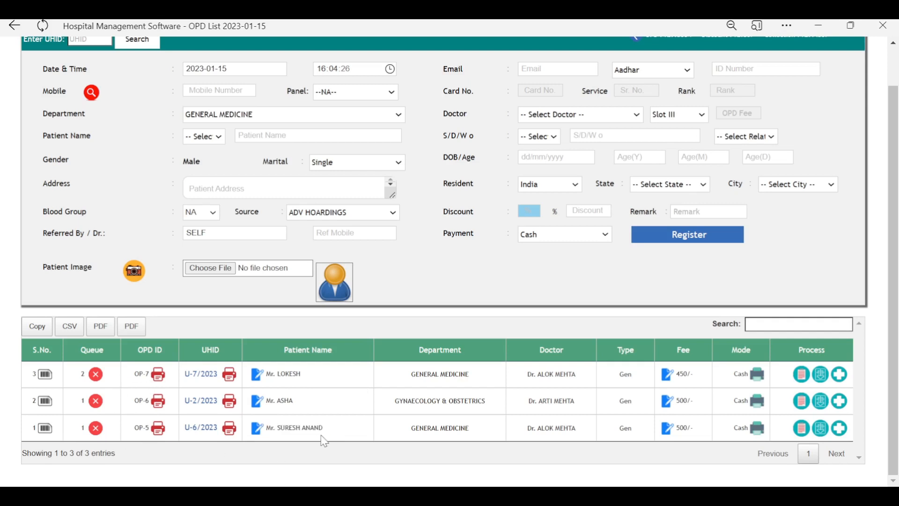
left_click_drag(327, 430, 281, 440)
left_click(118, 406)
left_click_drag(296, 406, 275, 408)
left_click(437, 296)
scroll(472, 383, "up", 1)
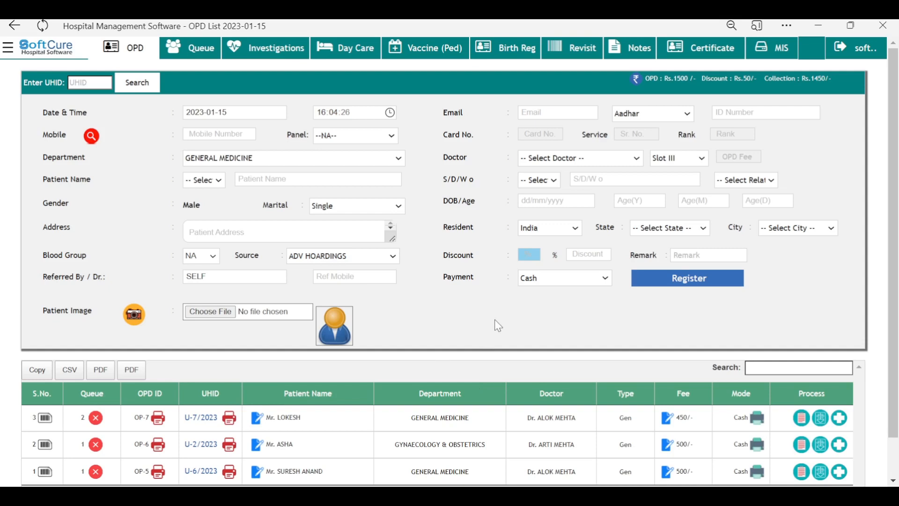
scroll(498, 325, "down", 1)
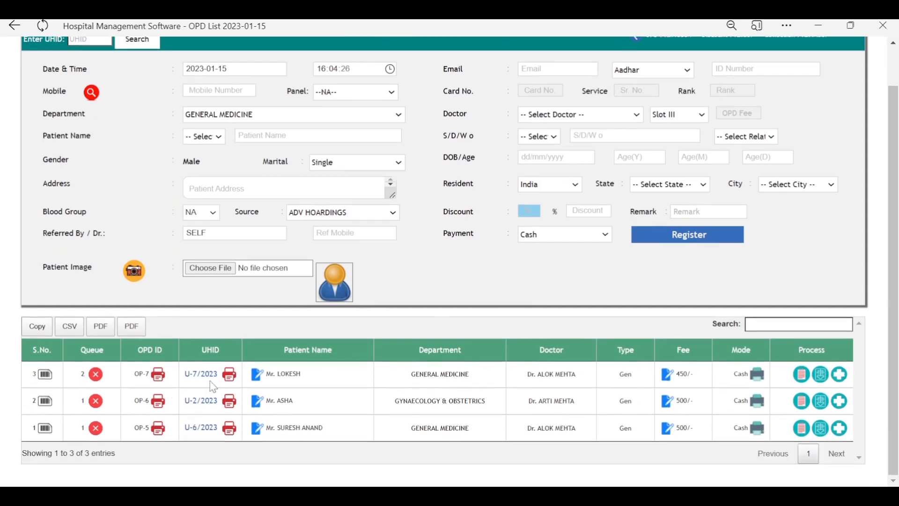
left_click_drag(305, 374, 270, 374)
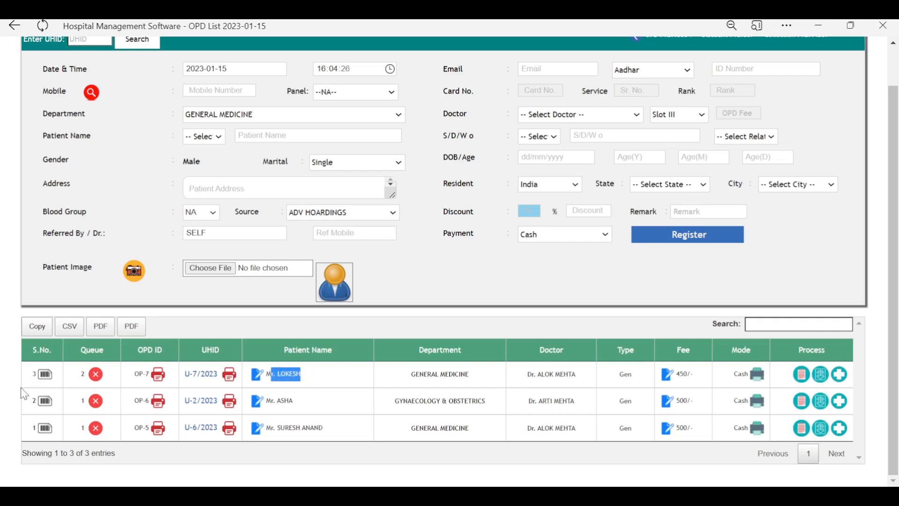
left_click(44, 377)
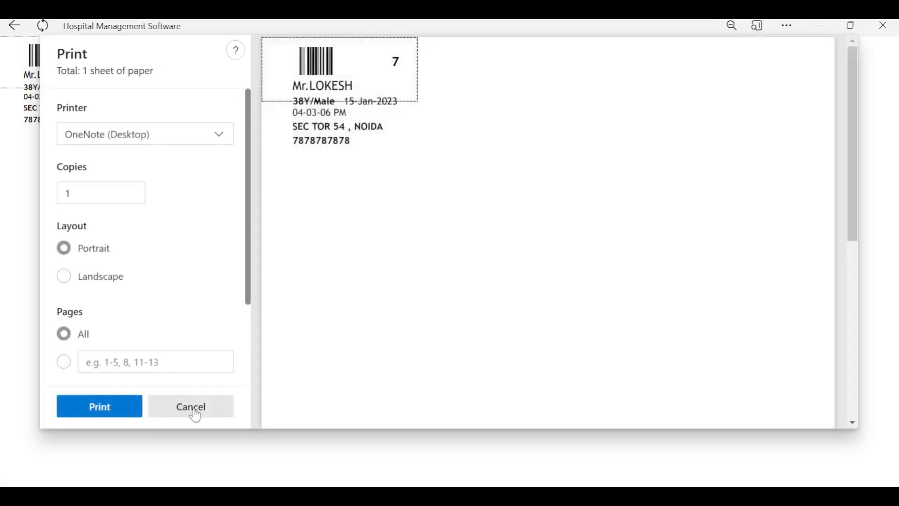
left_click(193, 407)
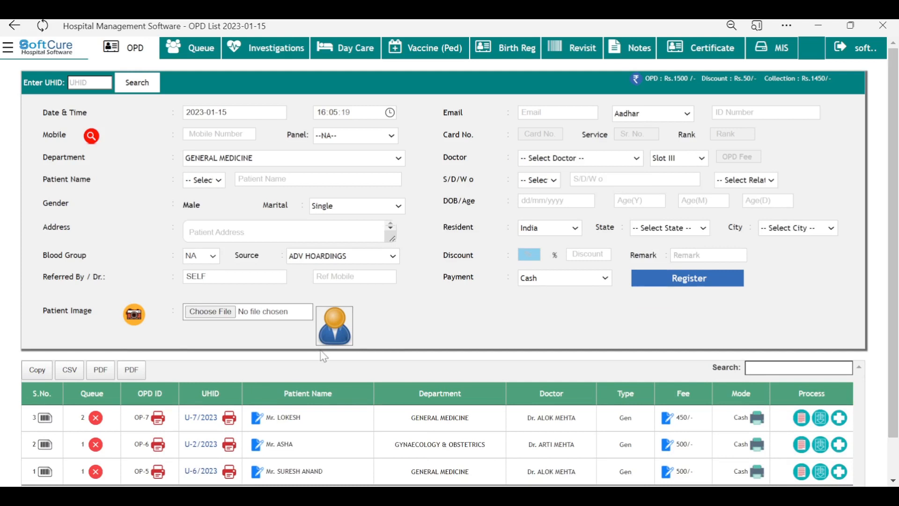
scroll(106, 314, "down", 1)
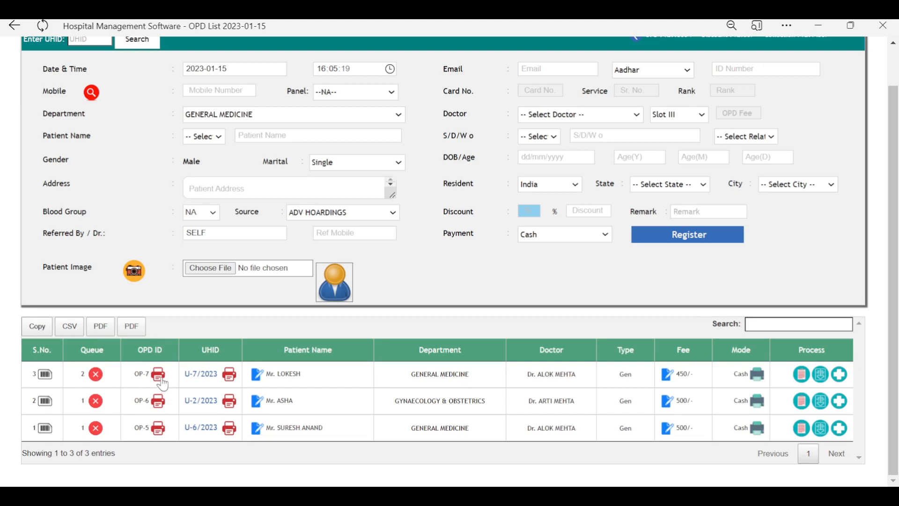
scroll(163, 385, "up", 1)
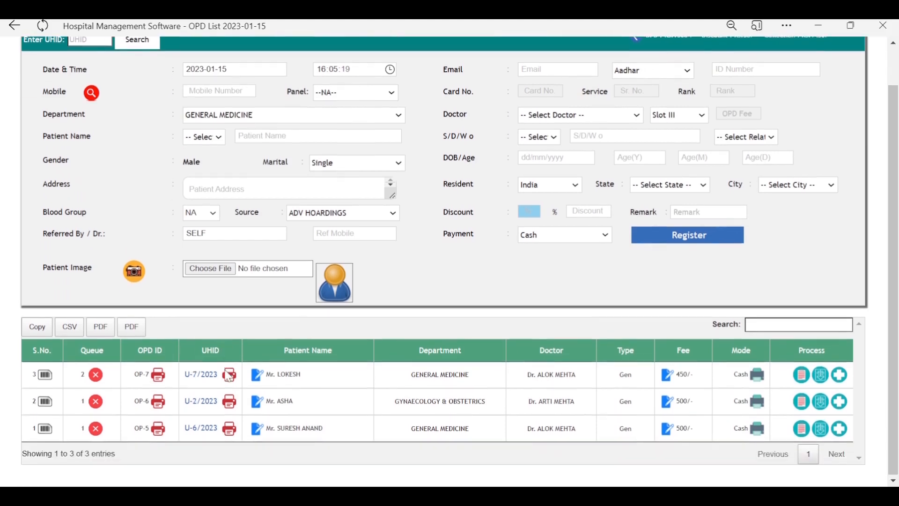
scroll(180, 397, "down", 1)
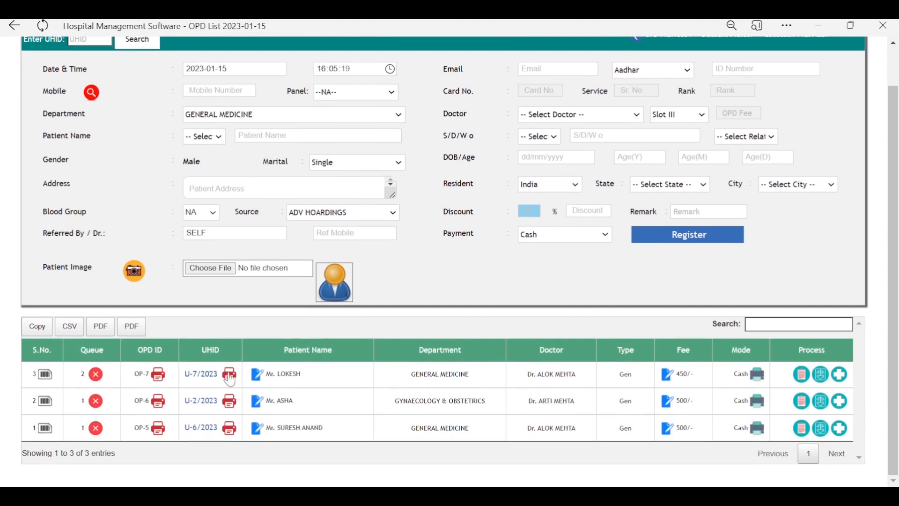
scroll(230, 380, "up", 1)
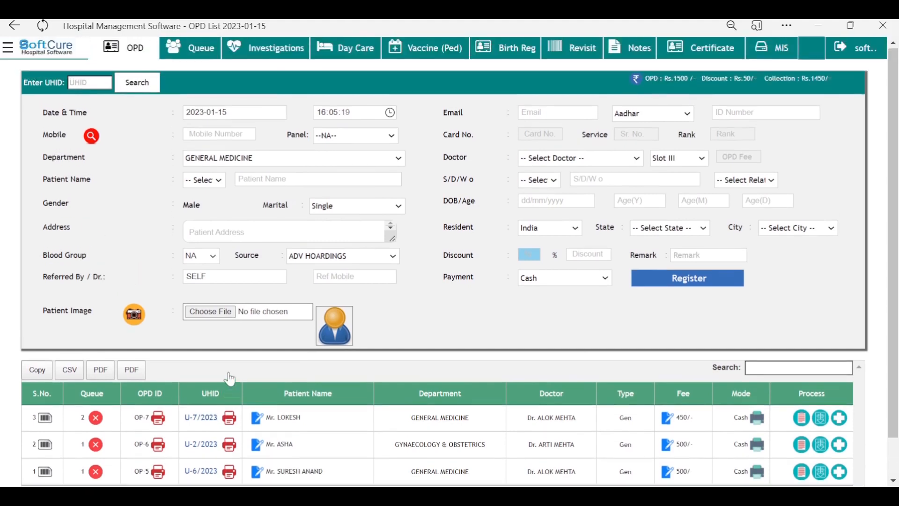
left_click(230, 421)
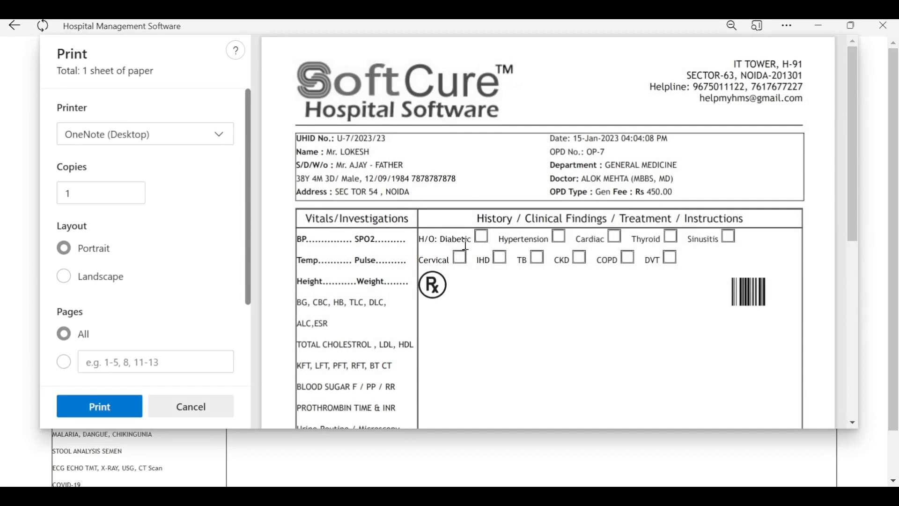
scroll(466, 244, "down", 1)
scroll(466, 244, "down", 7)
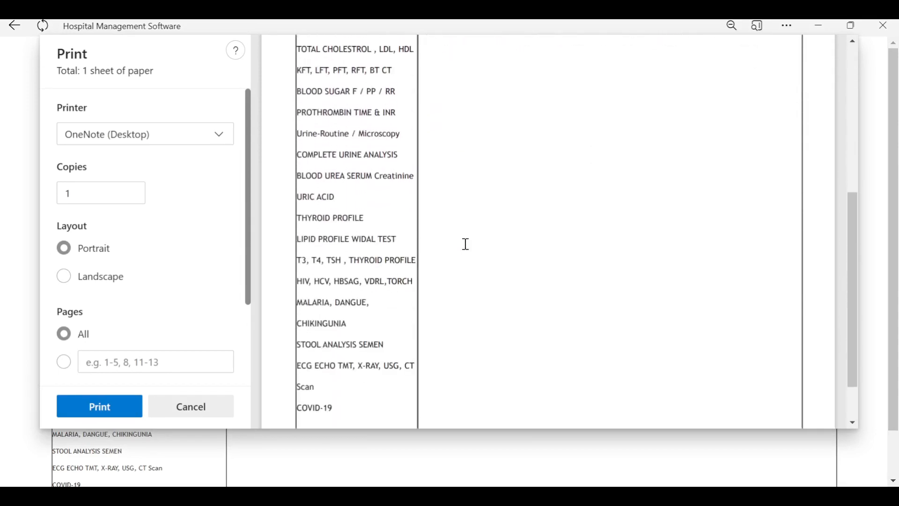
scroll(466, 244, "up", 8)
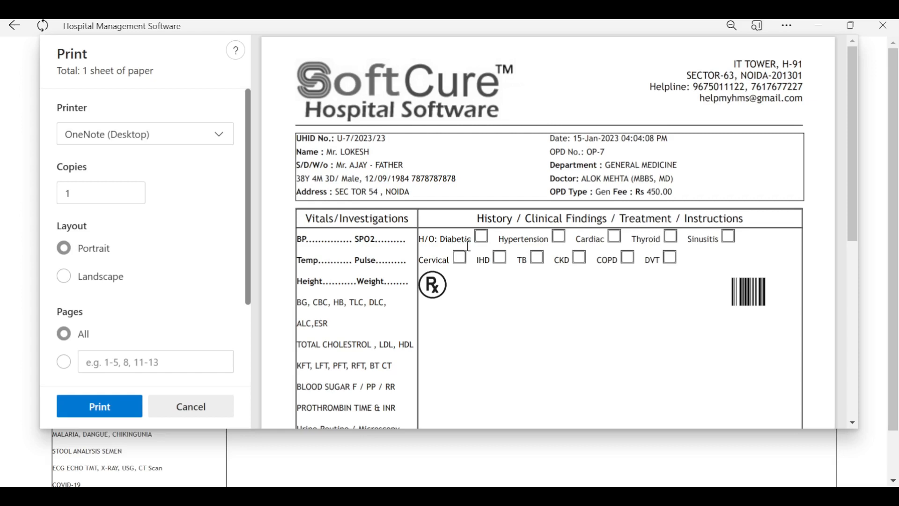
left_click_drag(297, 136, 679, 192)
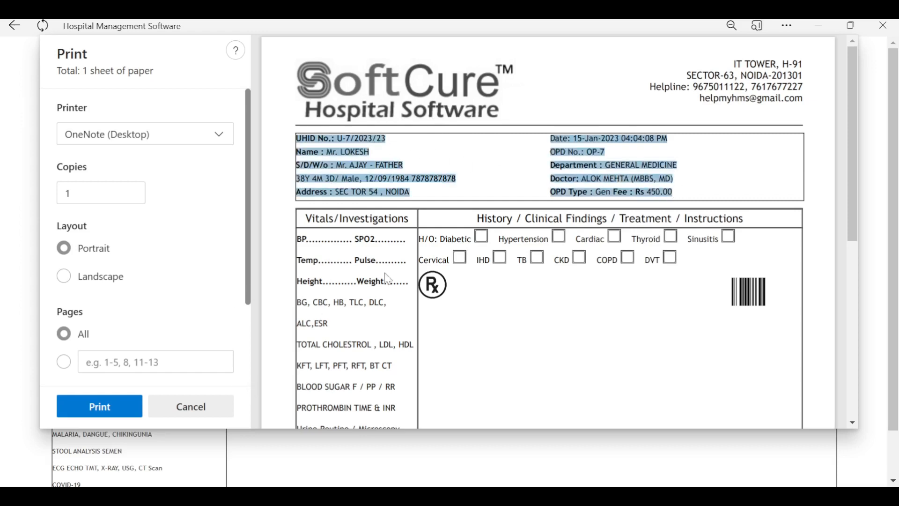
left_click(193, 409)
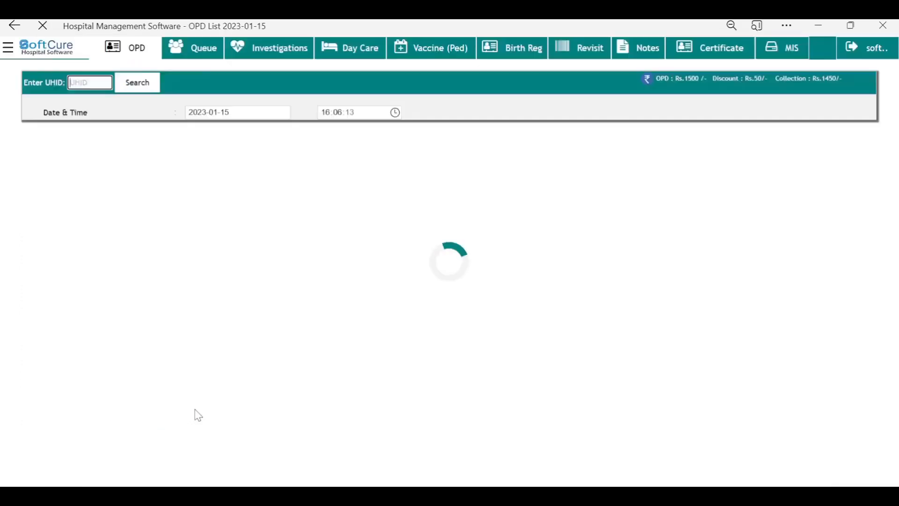
Step: Edit the OP-7 registration to append the patient's surname, update it, and skip printing
scroll(327, 365, "down", 1)
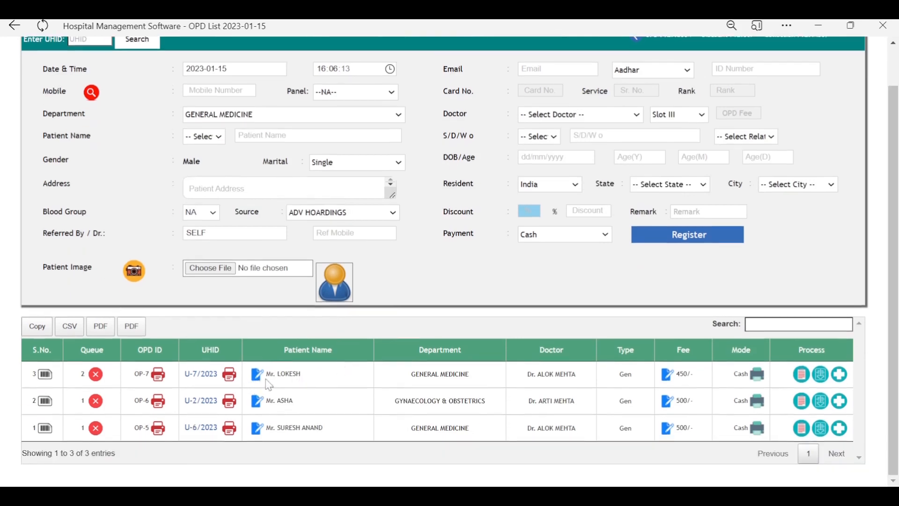
triple_click(281, 379)
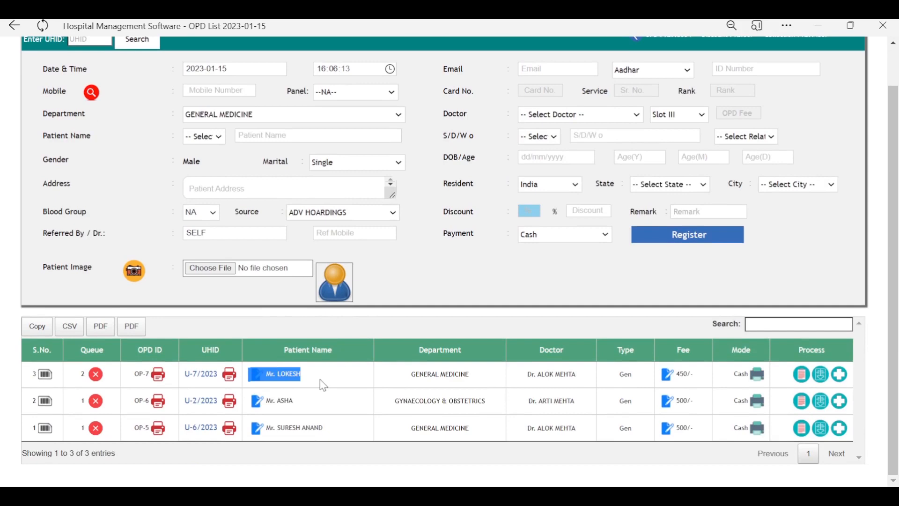
left_click(325, 392)
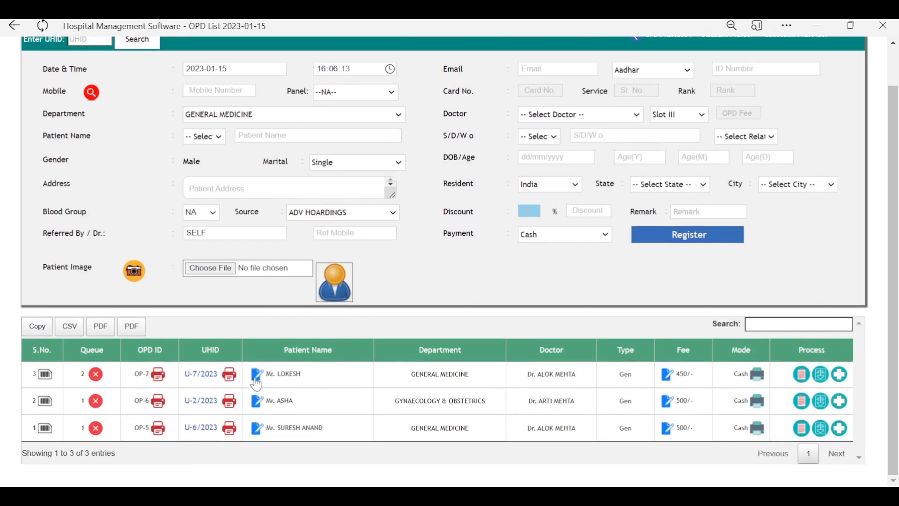
scroll(395, 402, "up", 1)
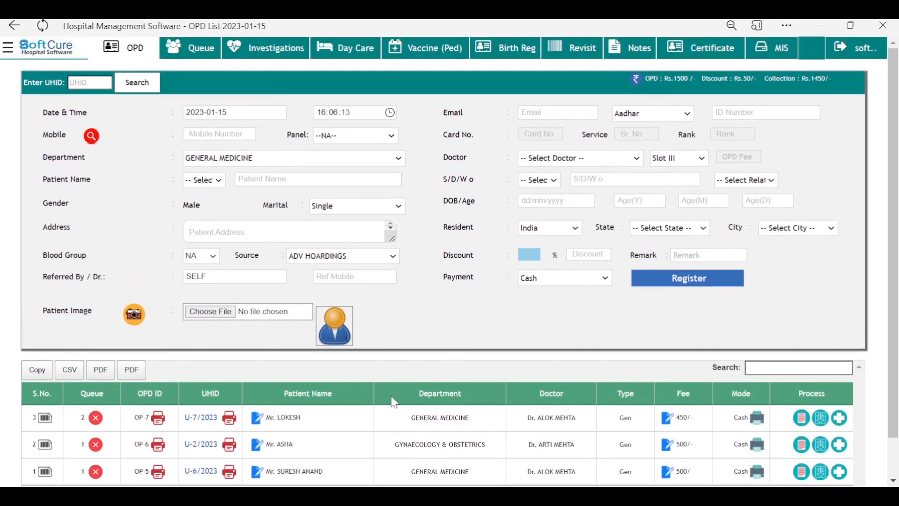
left_click(258, 421)
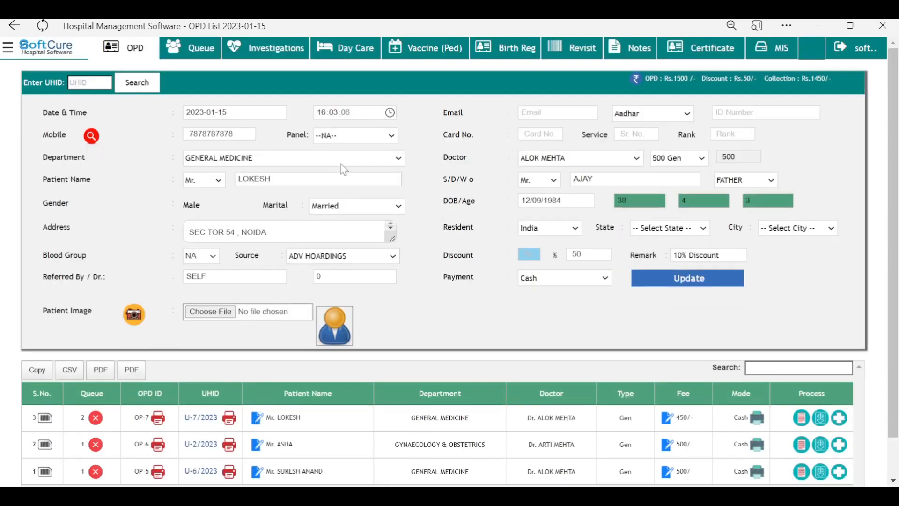
left_click(349, 181)
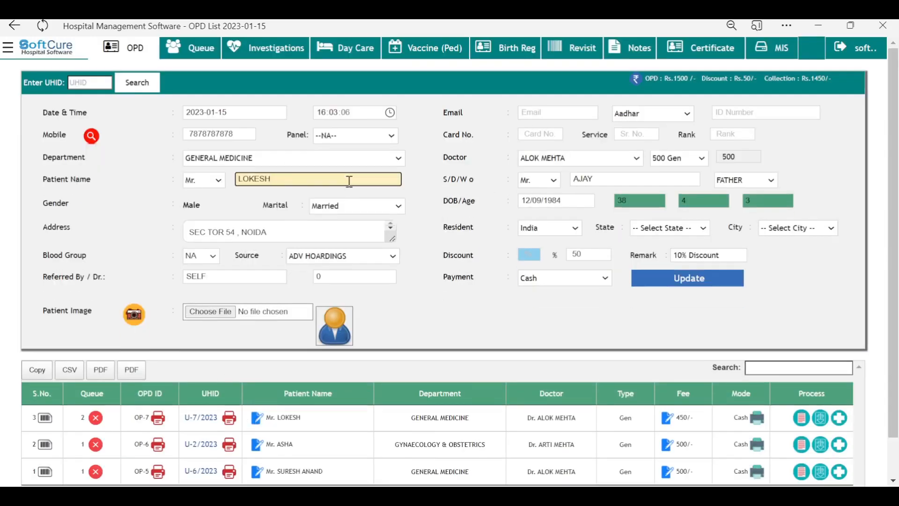
left_click(655, 283)
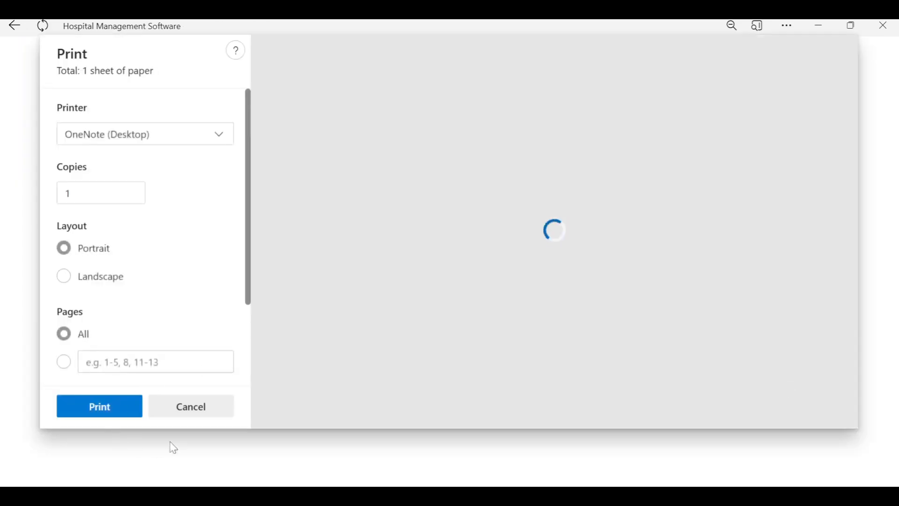
left_click(197, 414)
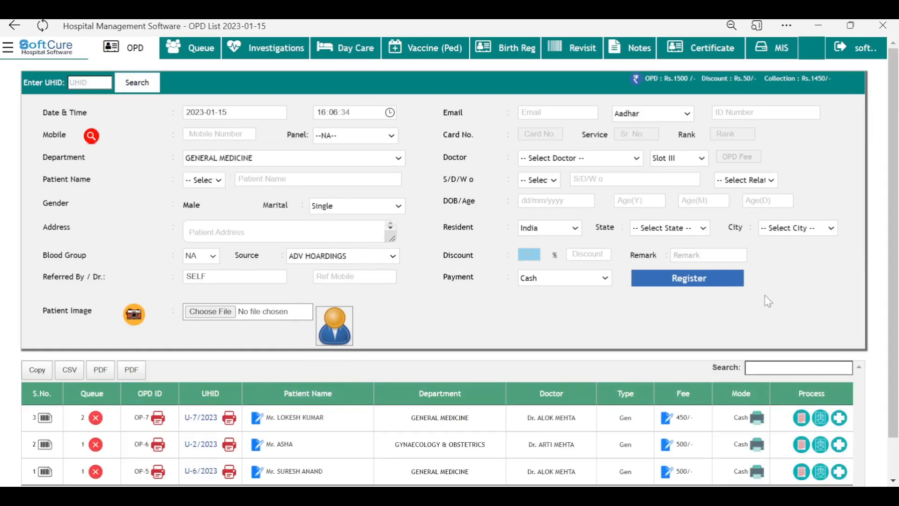
scroll(766, 295, "down", 1)
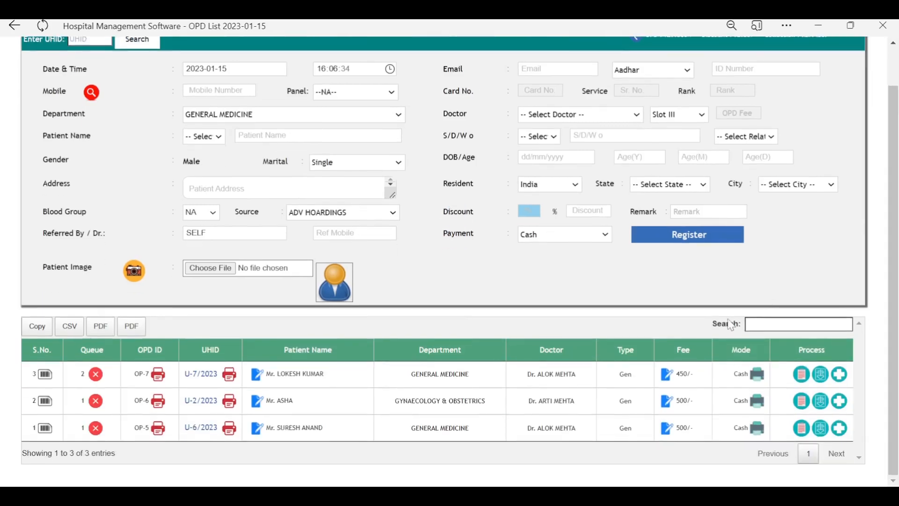
scroll(404, 277, "up", 1)
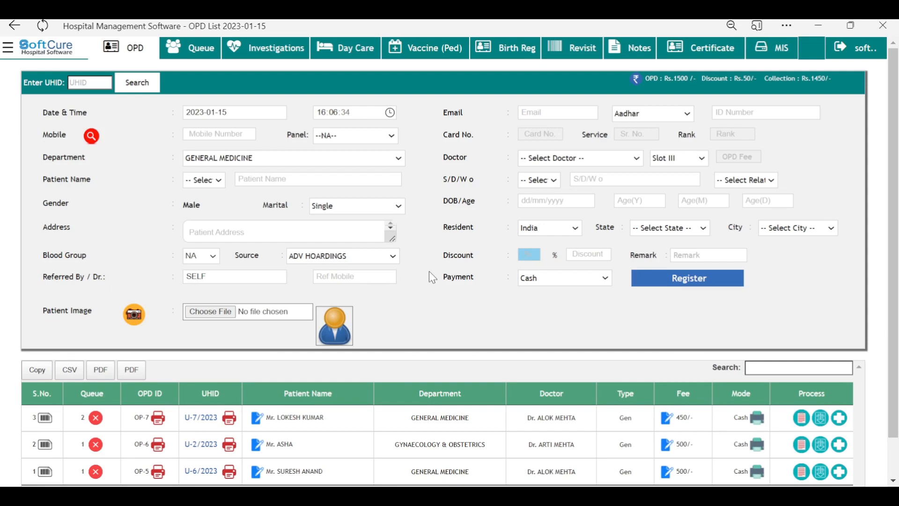
left_click(9, 48)
left_click(45, 49)
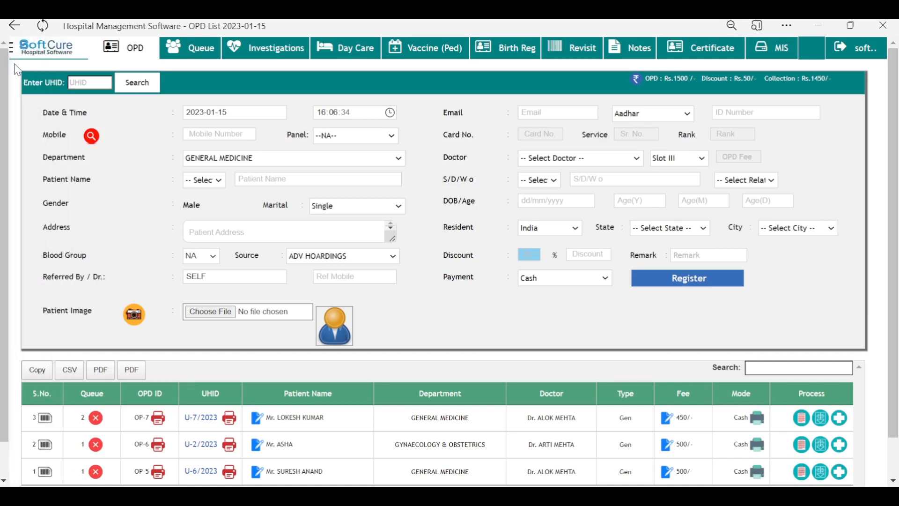
left_click(13, 55)
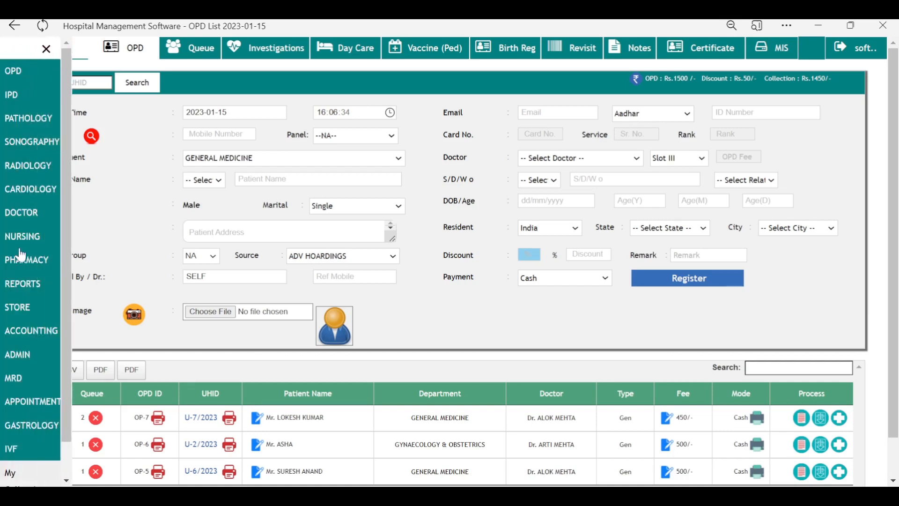
left_click(27, 215)
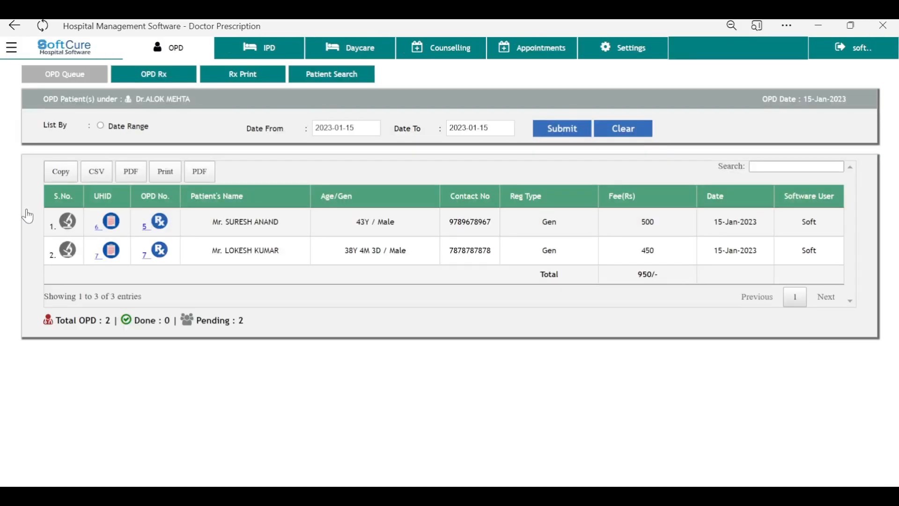
left_click(11, 49)
left_click(14, 72)
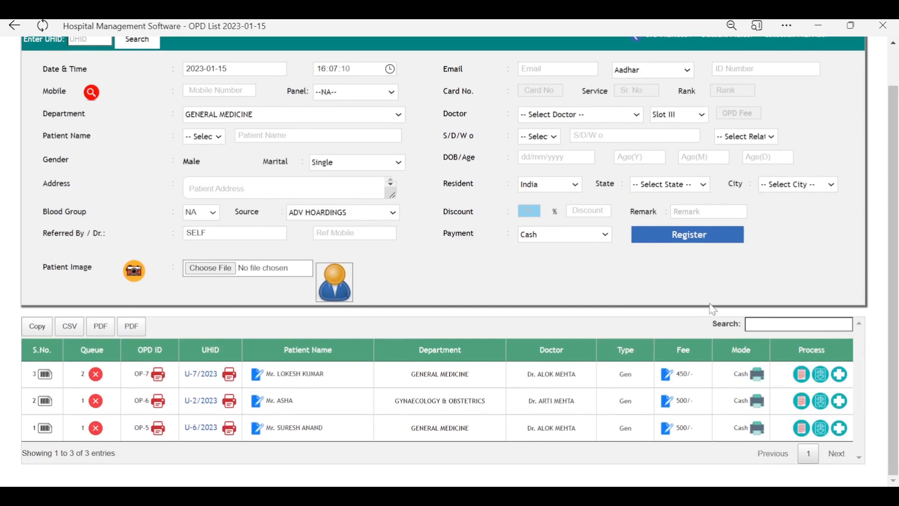
Step: Open the first queued patient's notes and enter pulse 65, SpO2 98, BP 120/75
left_click(802, 380)
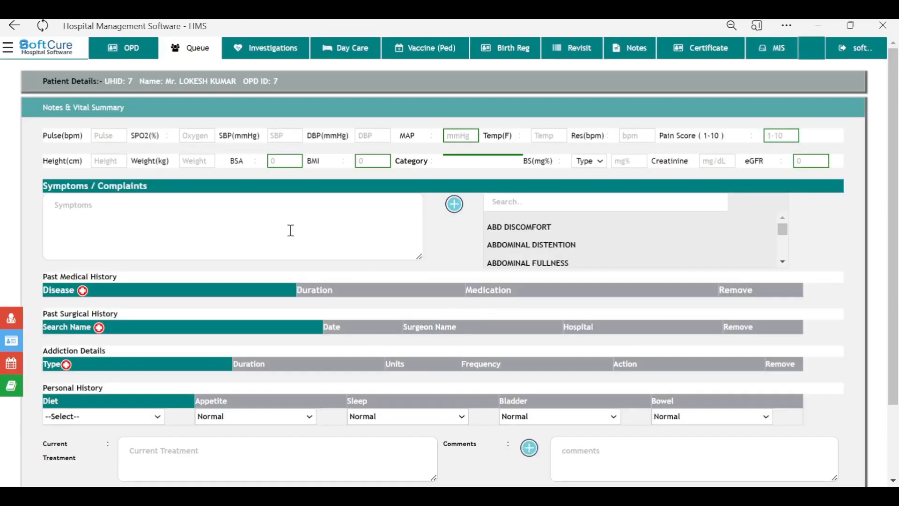
scroll(291, 232, "down", 3)
scroll(291, 236, "up", 3)
left_click(104, 136)
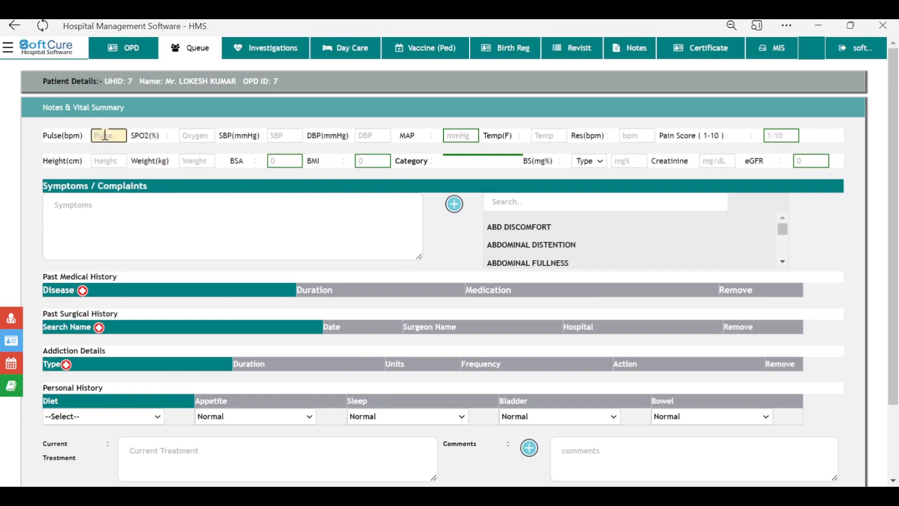
type("65")
key("Tab")
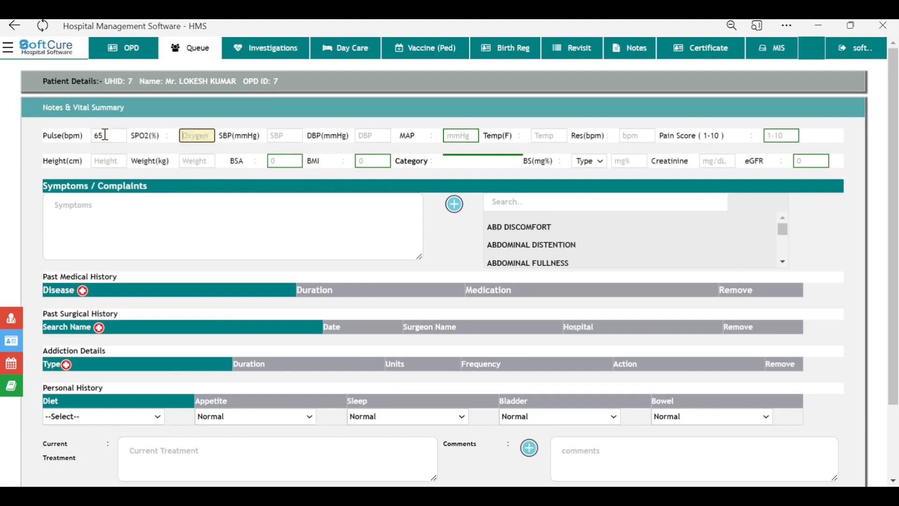
type("98")
key("Tab")
type("1")
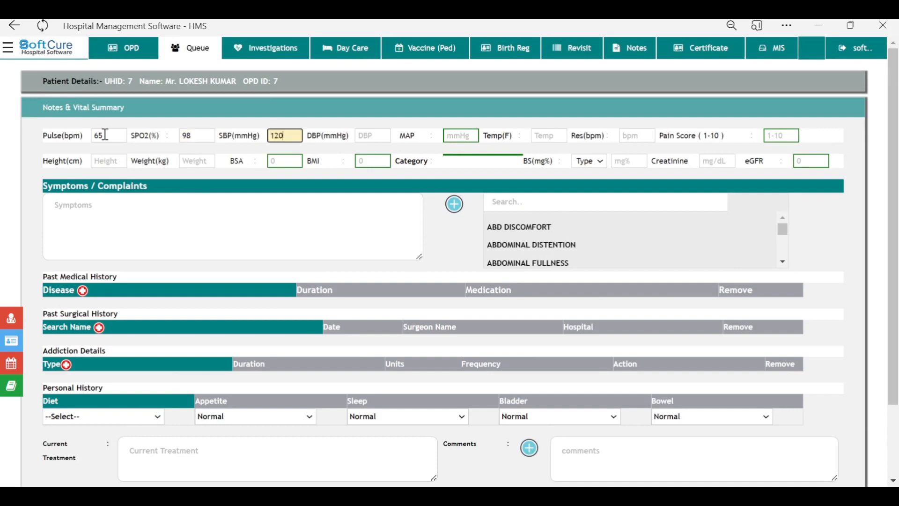
key("Tab")
type("7")
key("Tab")
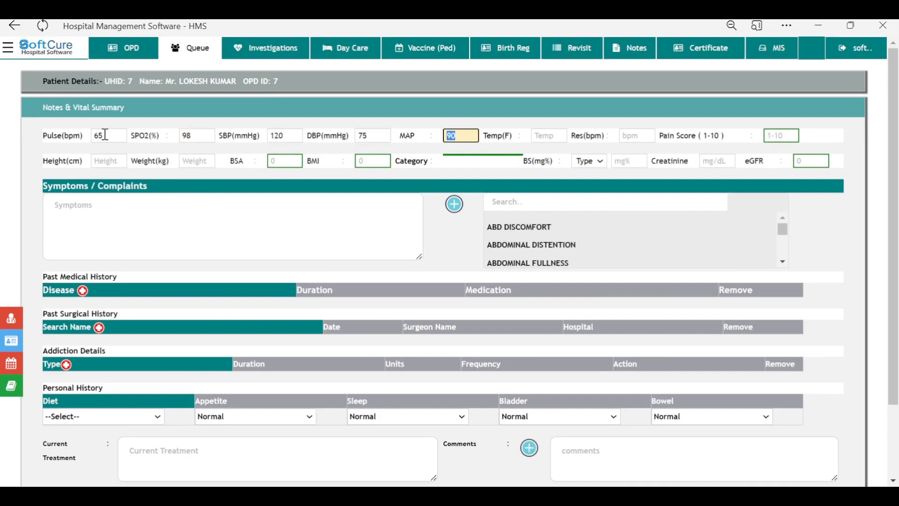
Step: Enter temperature 99, respiration 12, pain 4, height 186, weight 98, random sugar 110, creatinine 1.3
key("Tab")
type("99")
key("Tab")
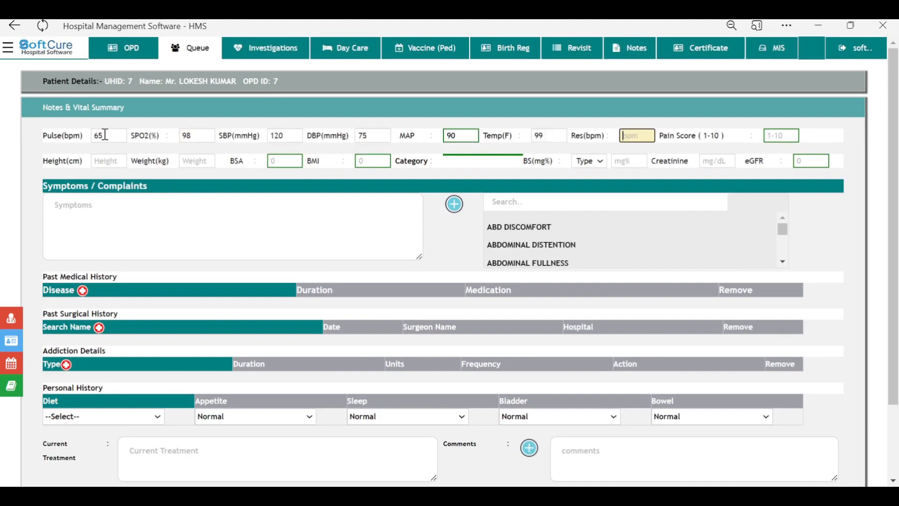
type("12")
key("Tab")
type("4")
key("Tab")
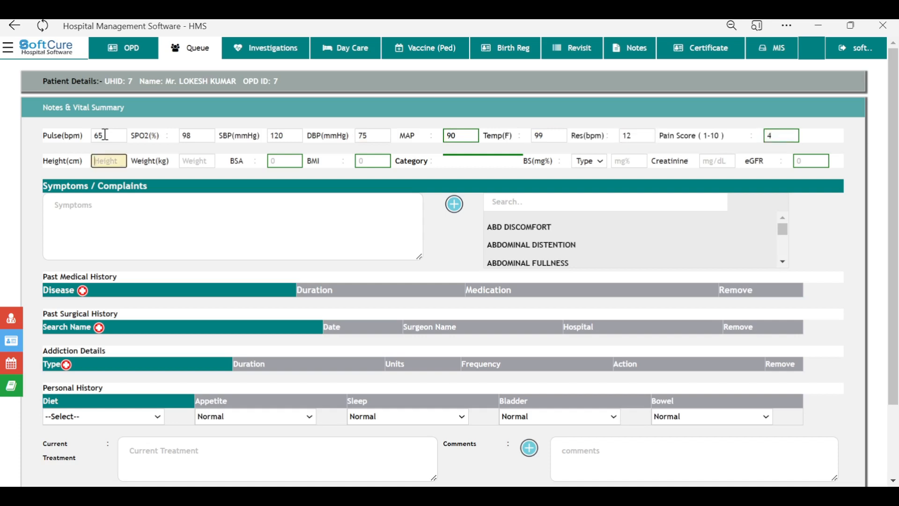
type("186")
key("Tab")
type("98")
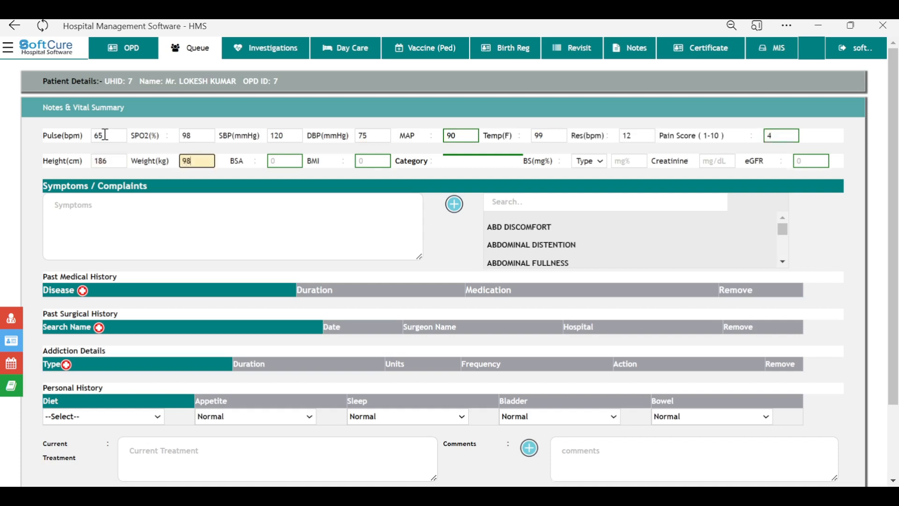
key("Tab")
key("Tab")
key("Tab")
key("r")
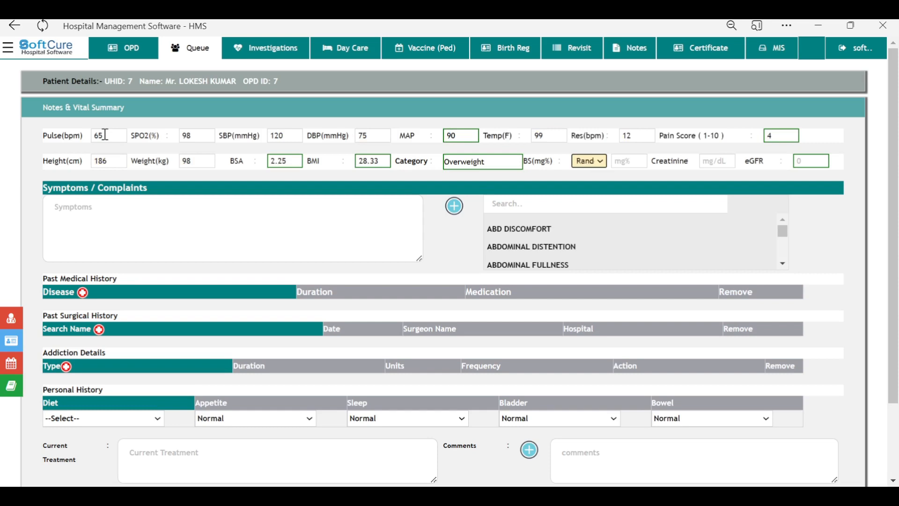
key("Tab")
type("110")
key("Tab")
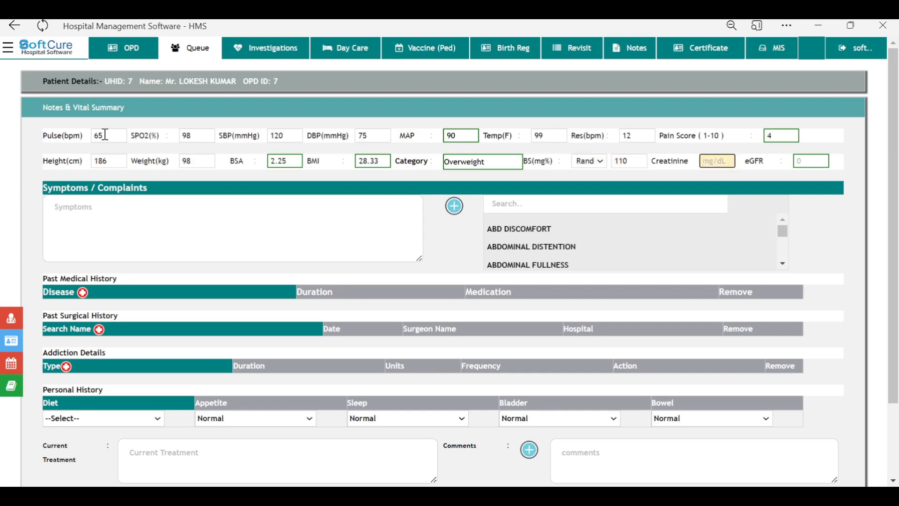
type("1.3")
key("Tab")
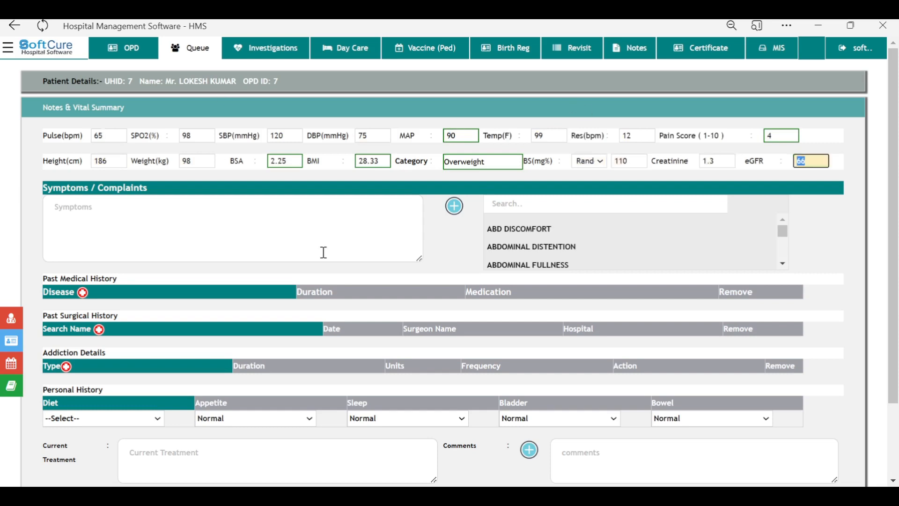
Step: Add complaints of back, chest and thigh pain, right lower limb heaviness, and fever
left_click(136, 205)
left_click(490, 203)
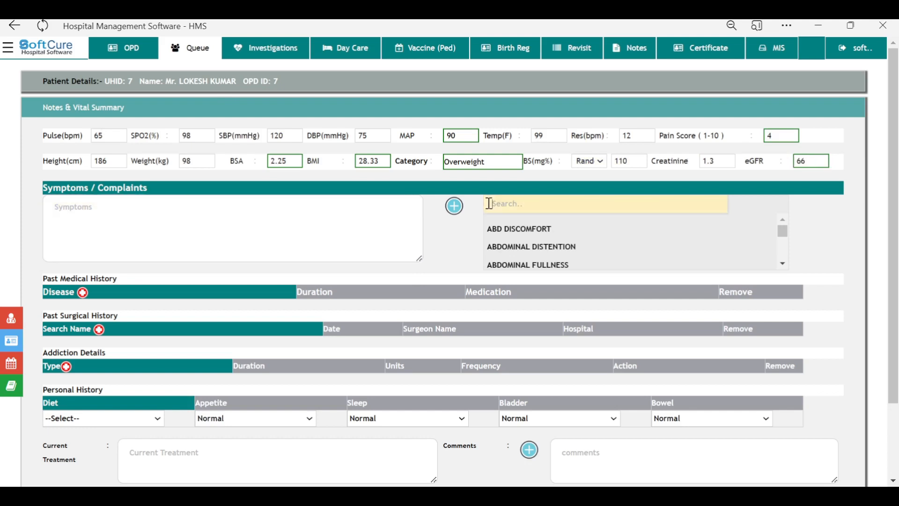
type("CHEST")
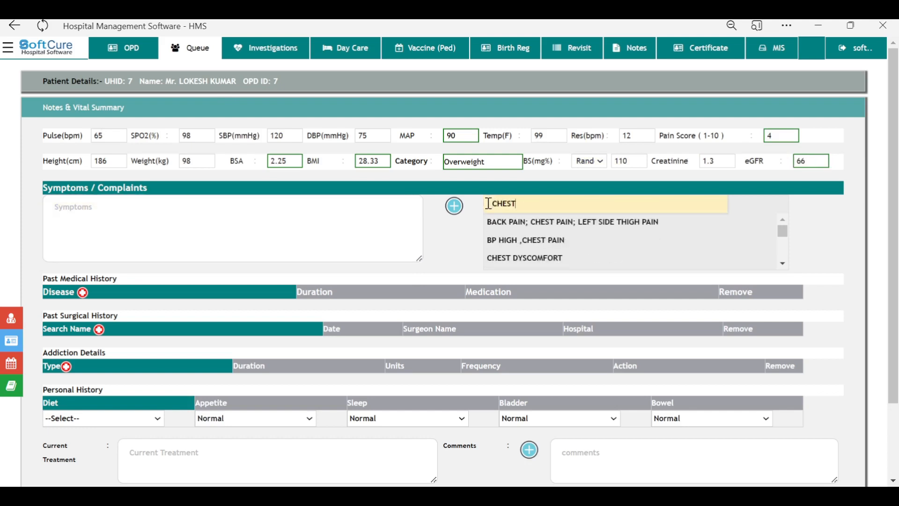
left_click(538, 223)
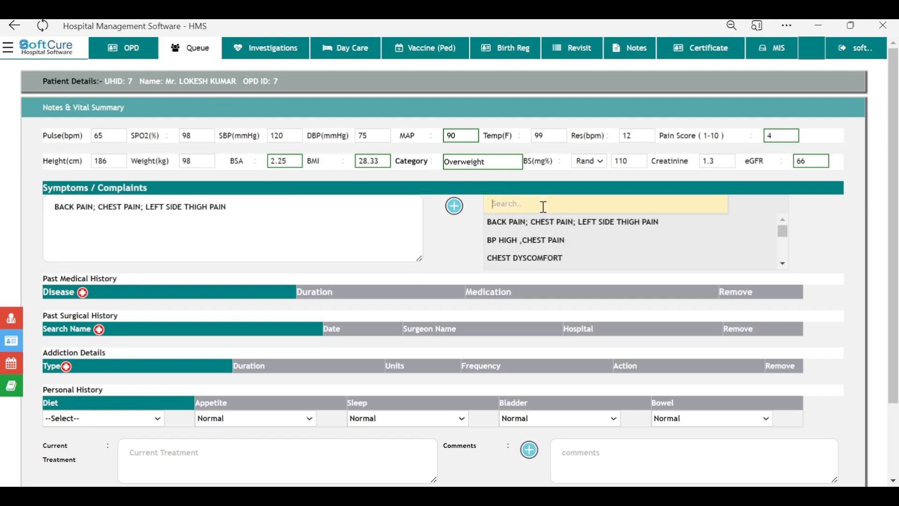
type("LOWE")
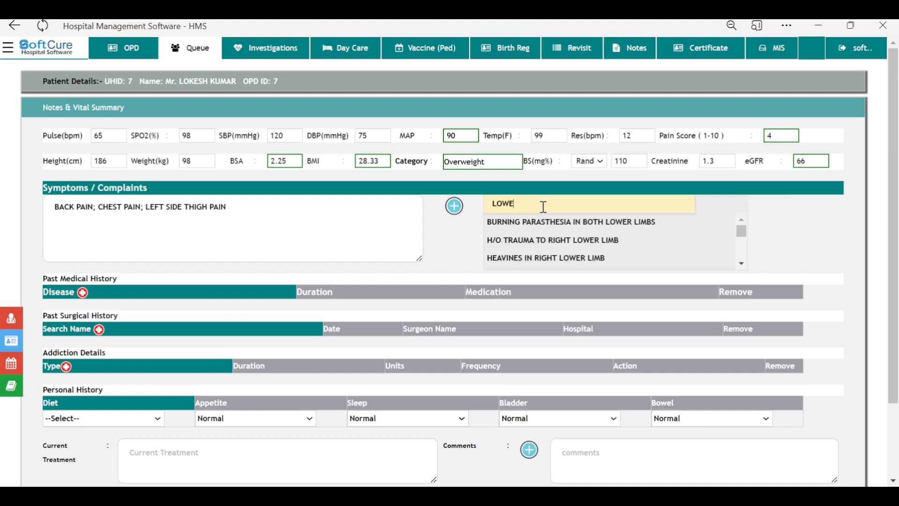
left_click(509, 265)
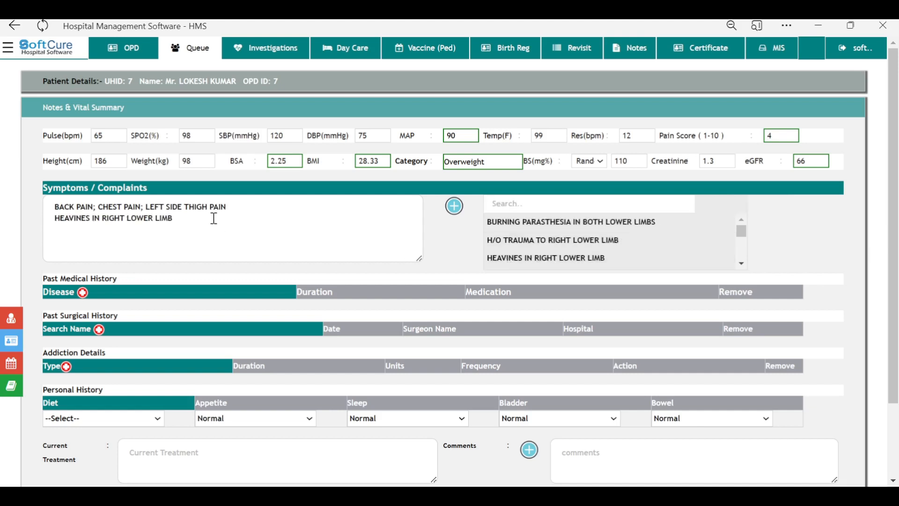
left_click(287, 231)
scroll(283, 241, "down", 1)
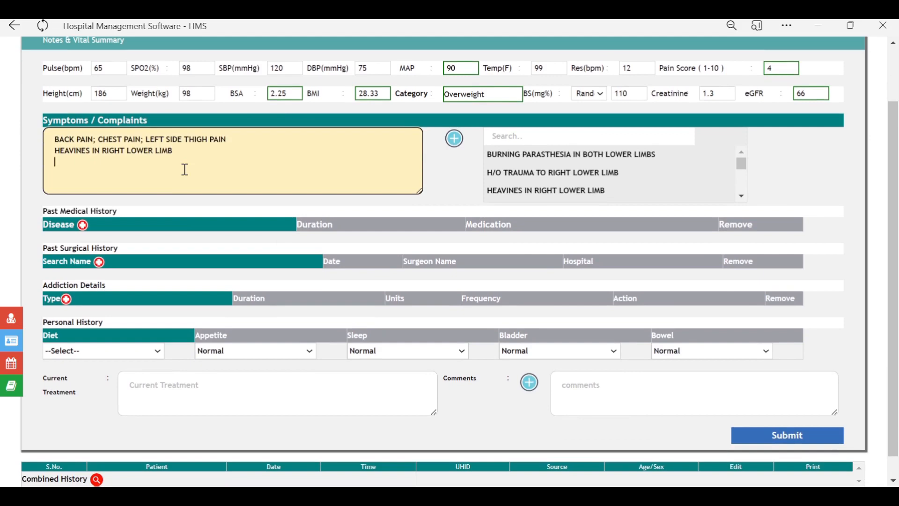
key("Return")
type("FEVER")
Step: Record past TB (TUBERCULOSIS) for 2 years with medication GVVT MED
left_click(136, 231)
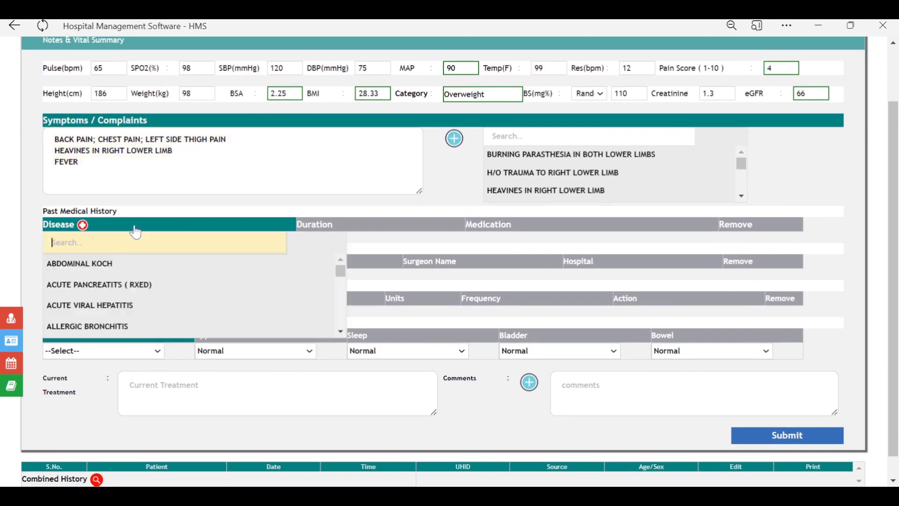
type("TUBER")
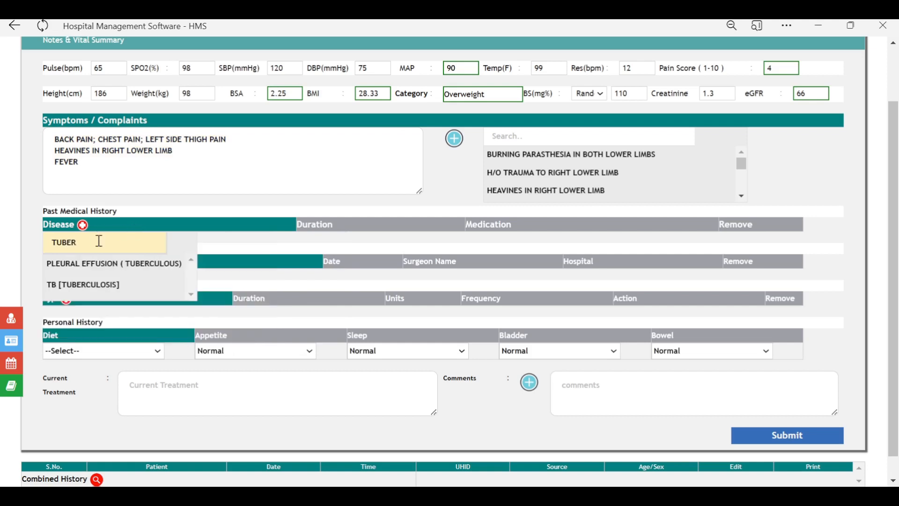
left_click(86, 286)
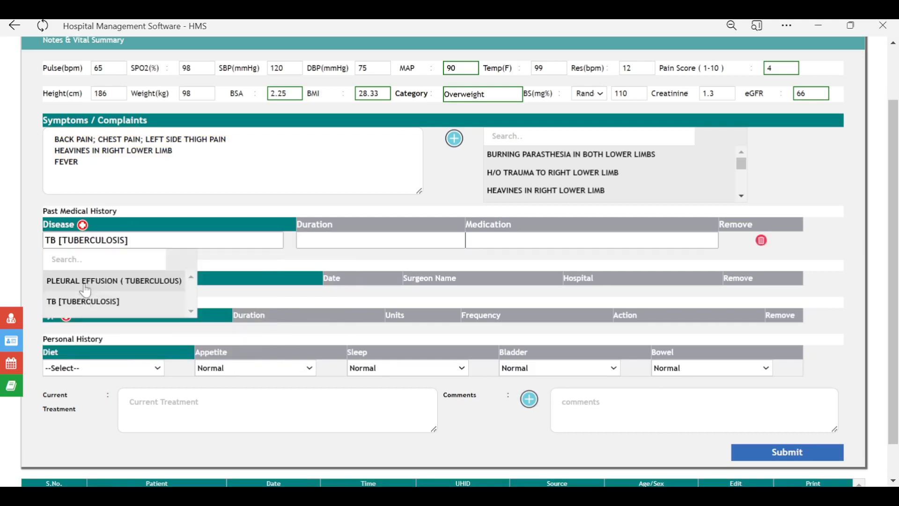
left_click(337, 240)
type("2")
left_click(311, 369)
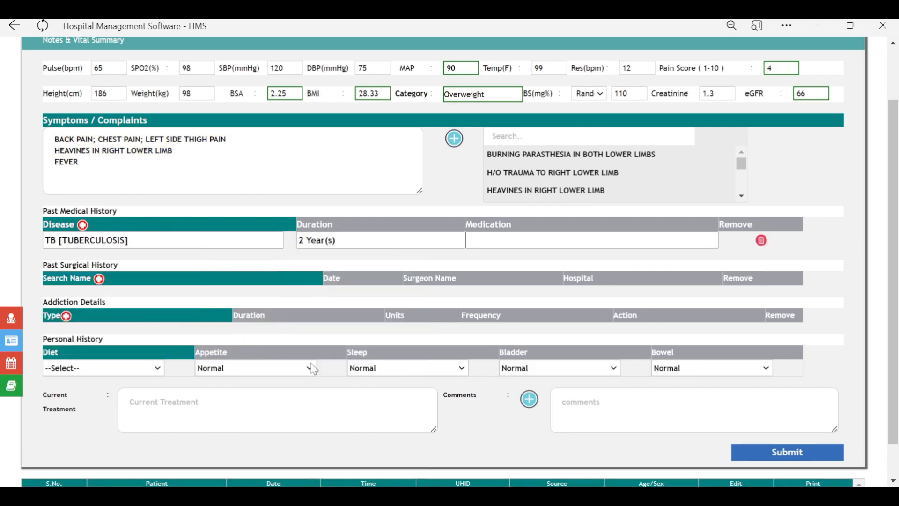
left_click(506, 243)
type("GV")
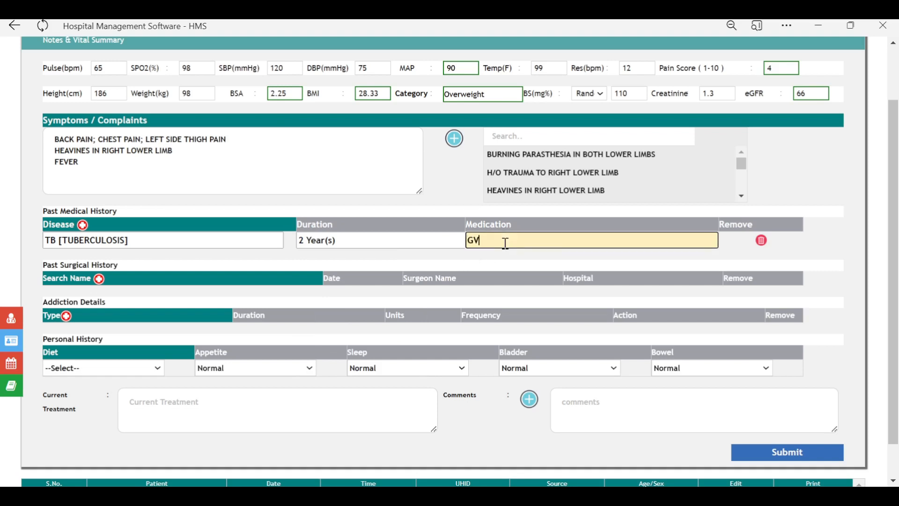
type("VT MED")
scroll(309, 230, "down", 1)
Step: Record past surgery ADENOIDECTOMY on 2023-01-15 by DR ABC at XYZ
left_click(125, 241)
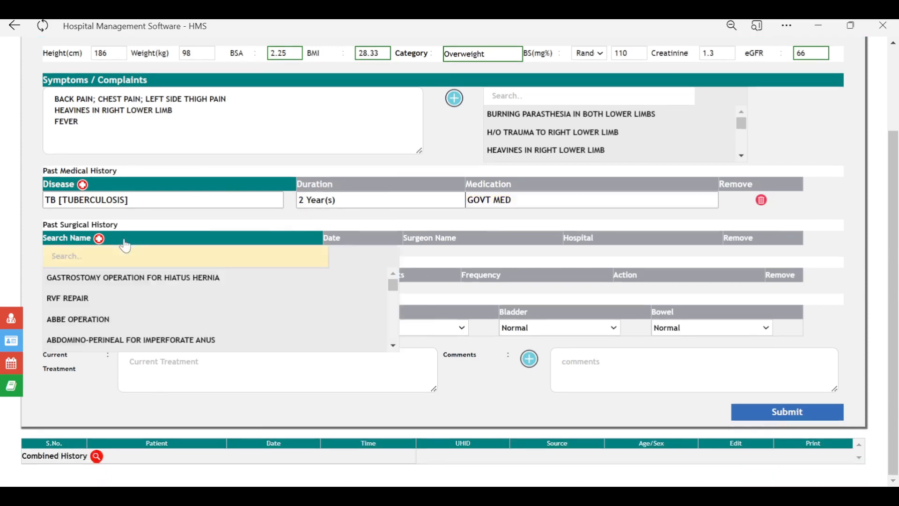
type("TOMY")
left_click(111, 299)
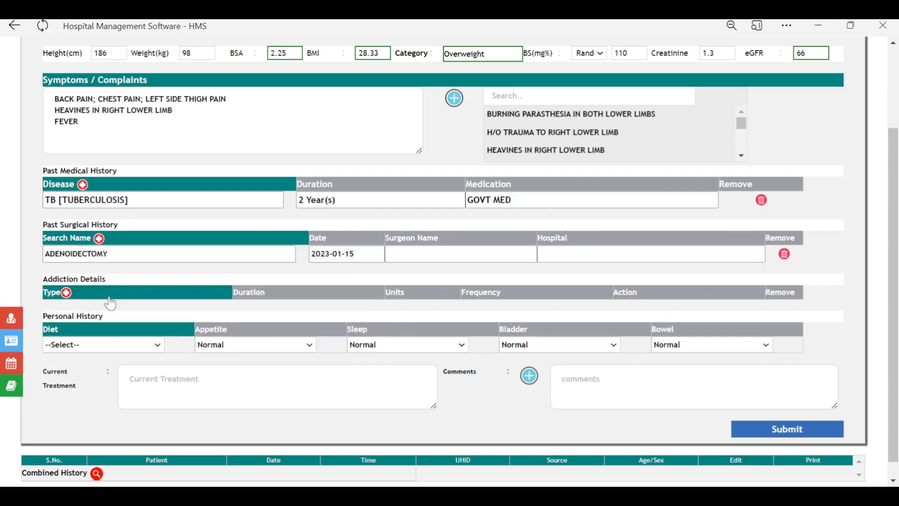
left_click(111, 304)
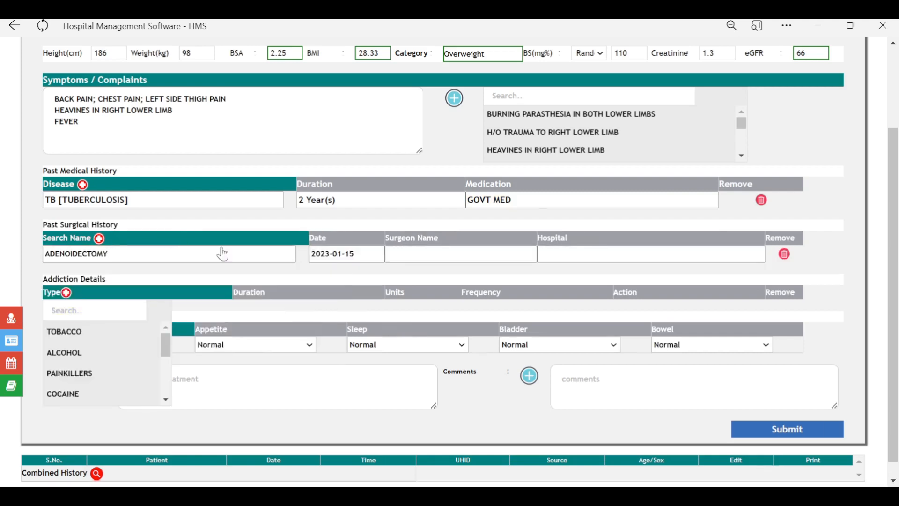
left_click(468, 255)
type("DR a")
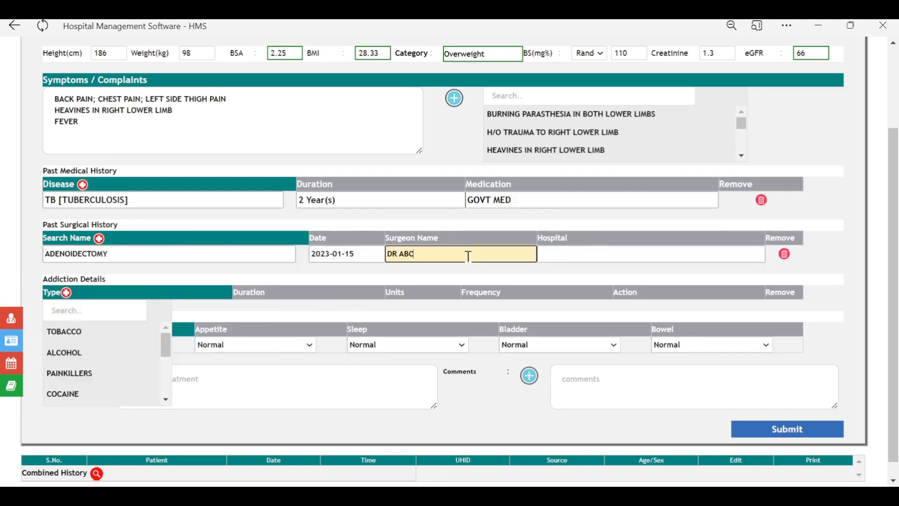
key("Tab")
type("XYZ")
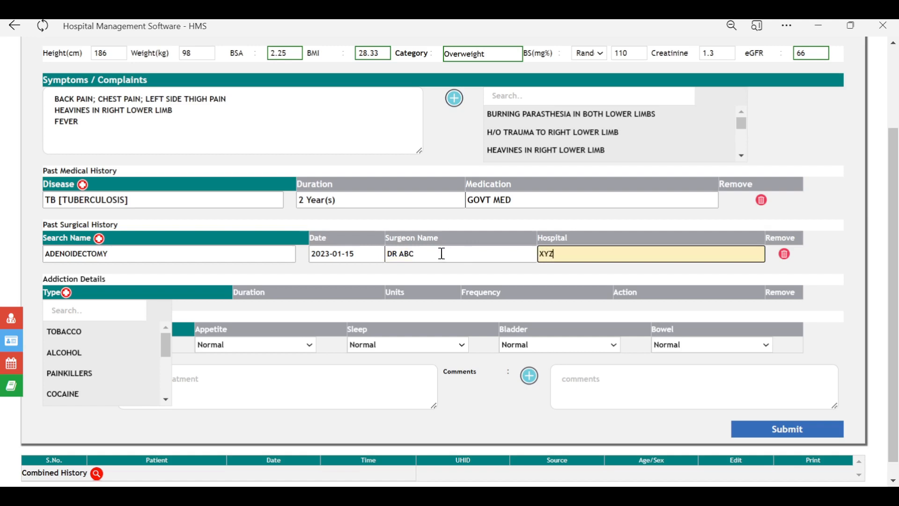
left_click(157, 242)
left_click(208, 228)
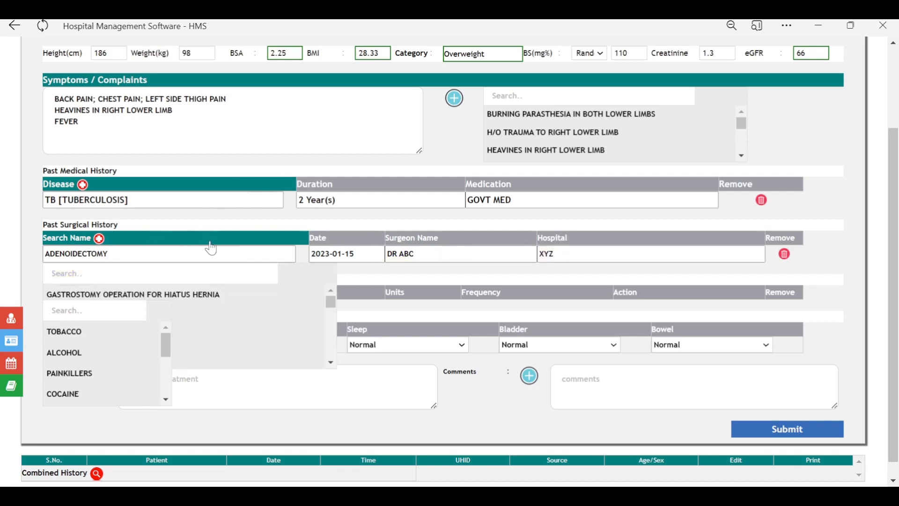
left_click(216, 238)
scroll(300, 255, "down", 1)
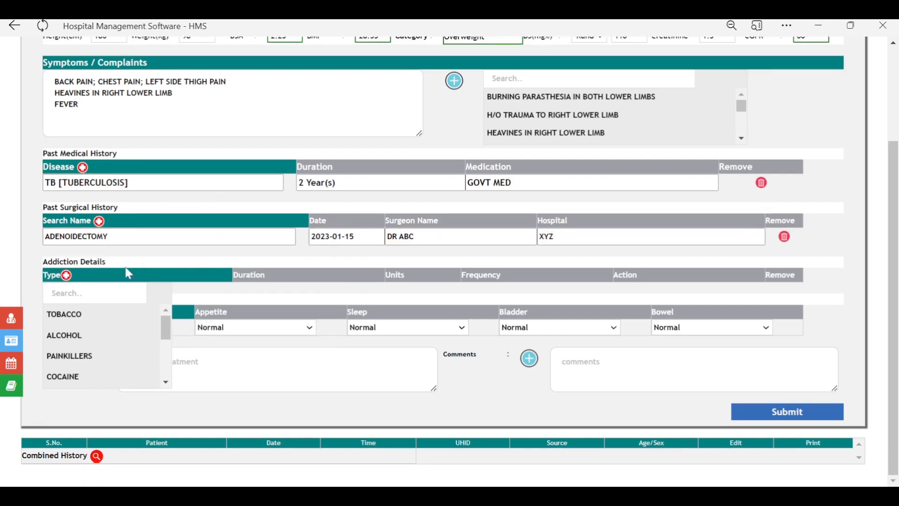
Step: Add TOBACCO addiction with duration 2 Year(s) and 3 units
left_click(92, 310)
left_click(280, 295)
type("2")
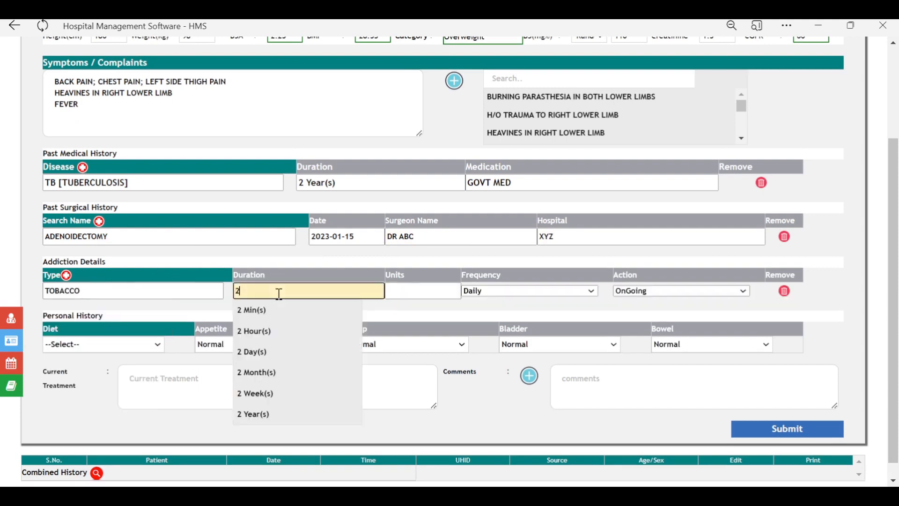
left_click(252, 417)
left_click(428, 294)
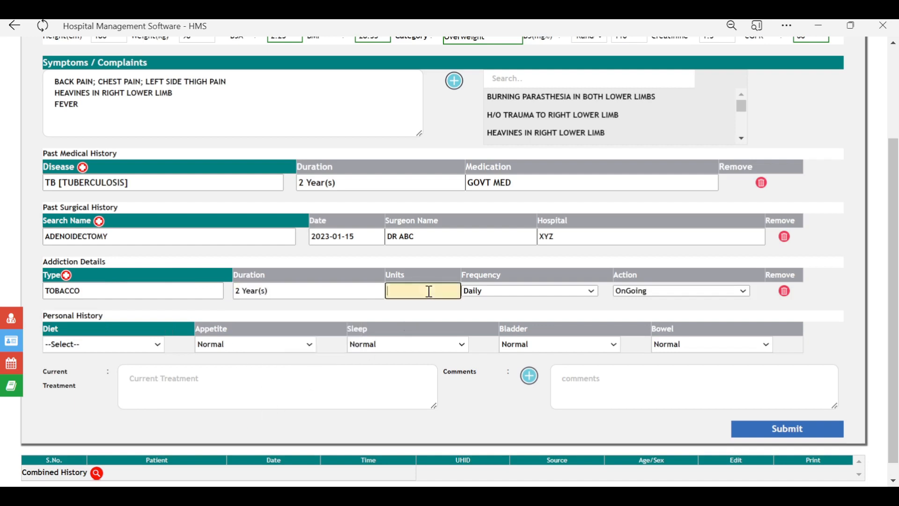
type("3")
Step: Set diet Non-Vegetarian, appetite and sleep Reduced, bladder Inconsistent, bowel Loose-Motions, and submit
left_click(121, 349)
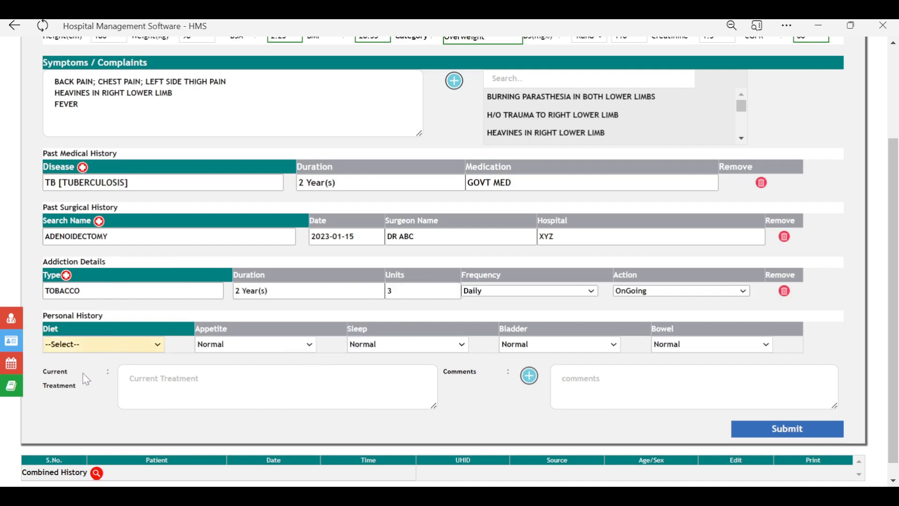
left_click(88, 383)
left_click(271, 351)
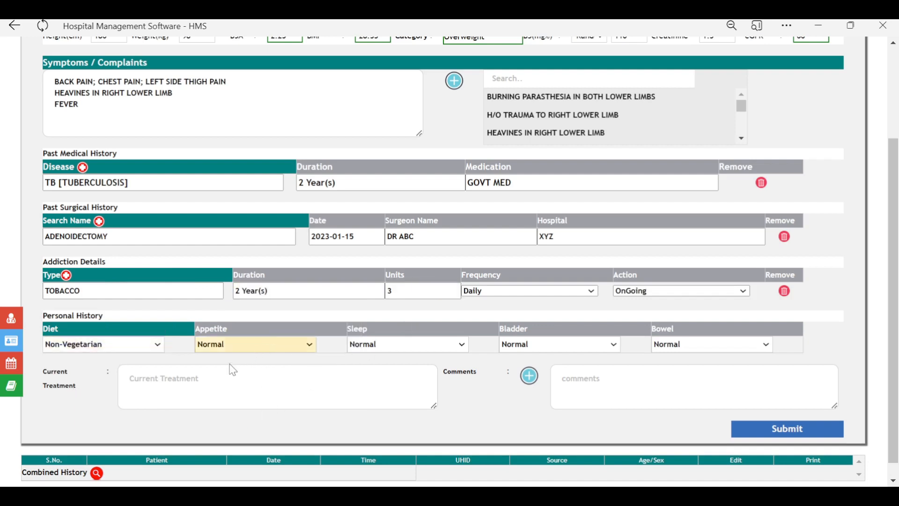
left_click(231, 370)
left_click(380, 347)
left_click(377, 365)
left_click(562, 348)
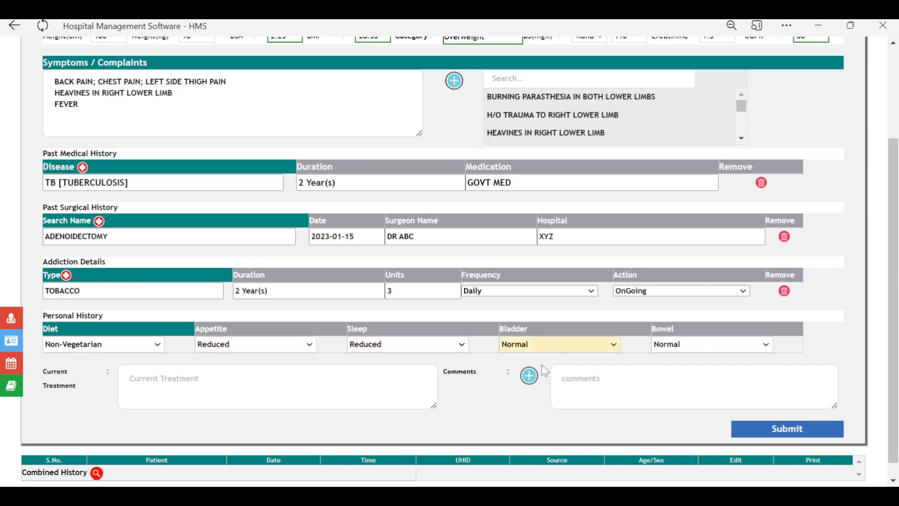
left_click(542, 371)
left_click(721, 350)
left_click(690, 374)
left_click(808, 434)
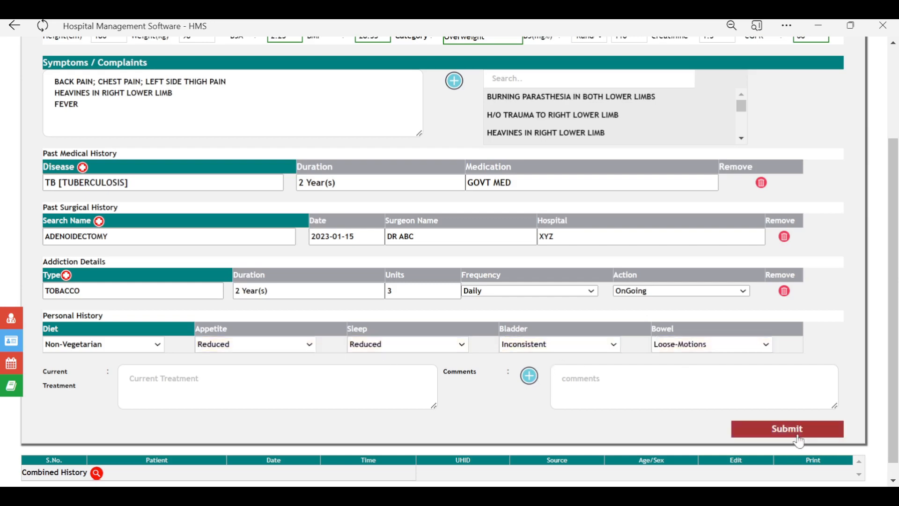
scroll(836, 259, "down", 3)
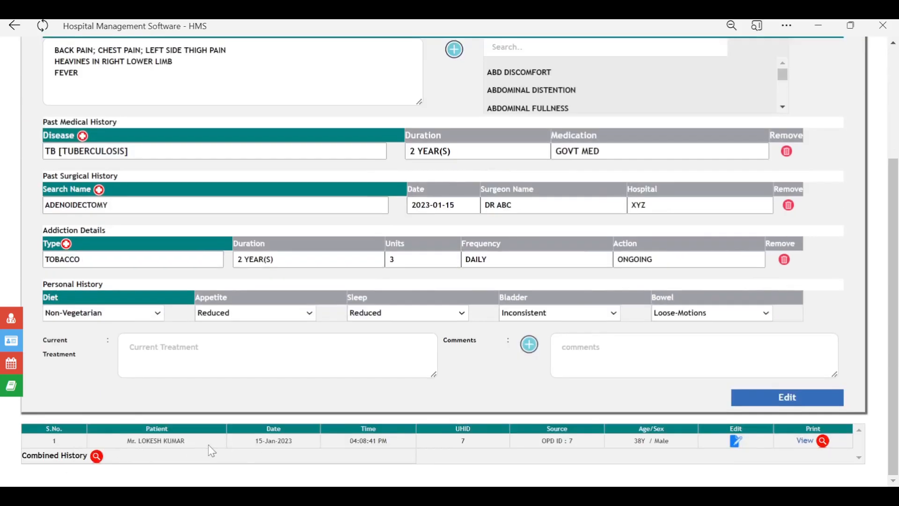
left_click_drag(146, 441, 172, 441)
left_click_drag(296, 443, 252, 441)
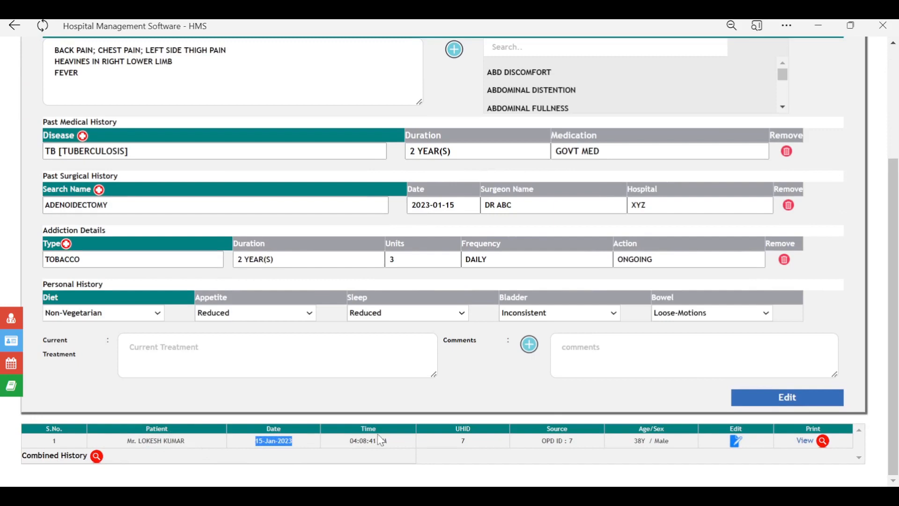
left_click(823, 441)
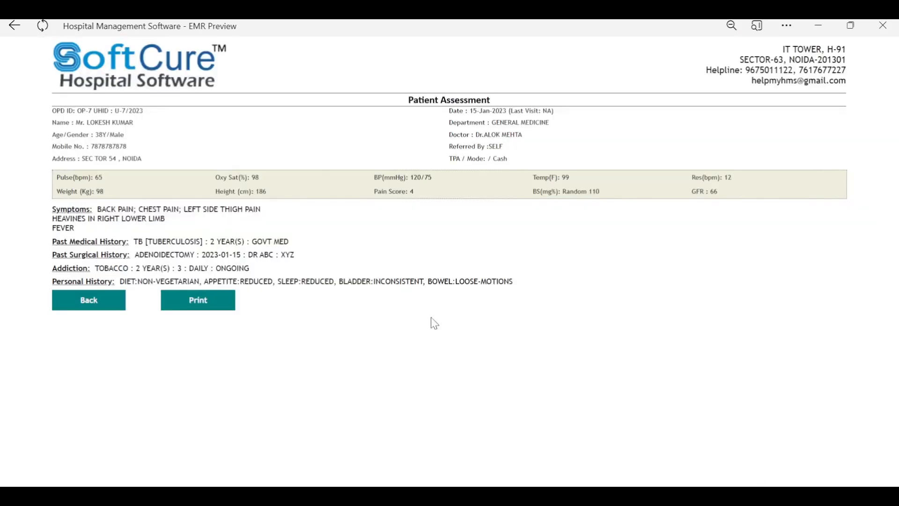
left_click(104, 309)
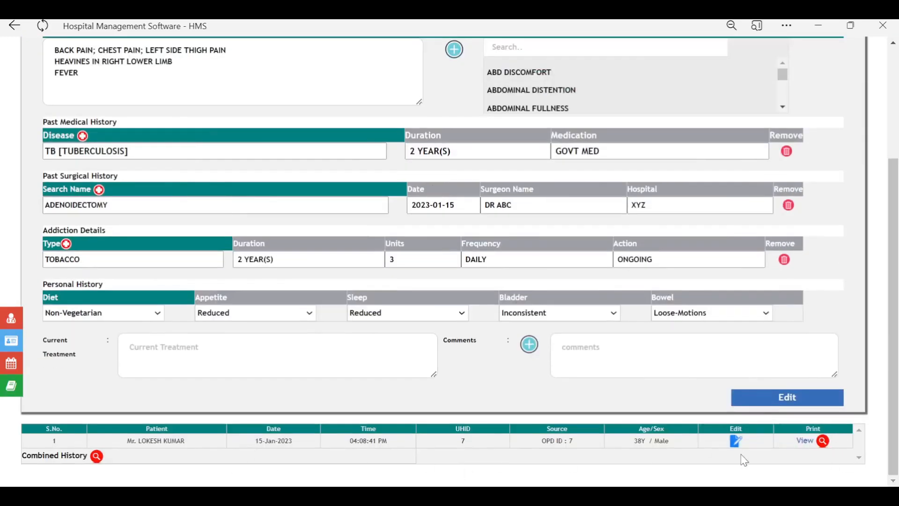
scroll(321, 286, "up", 3)
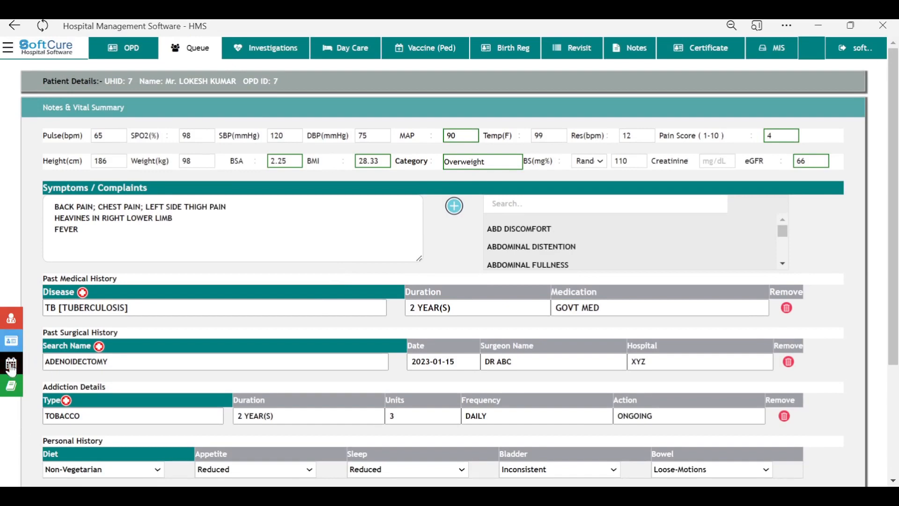
Step: Add the sticky note 'Pt is relative of lab technician' and close the Sticky Notes dialog
left_click(13, 389)
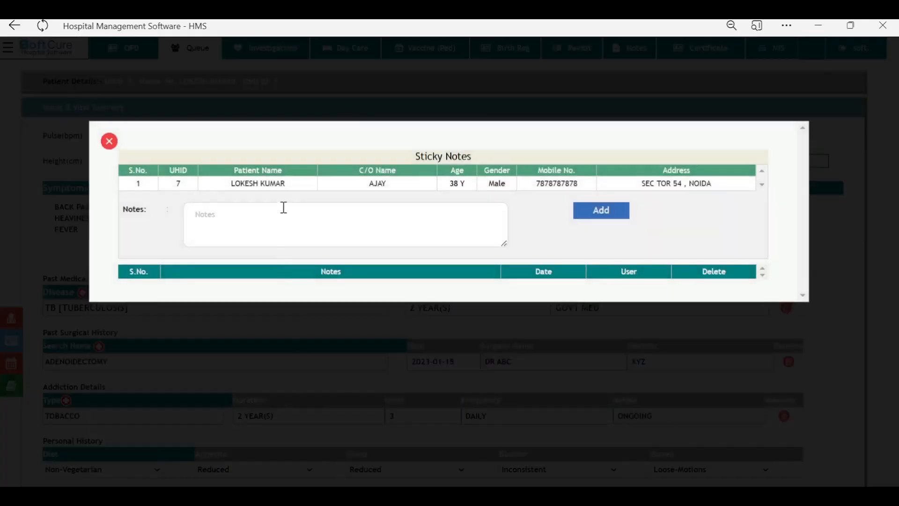
left_click(284, 208)
type("P")
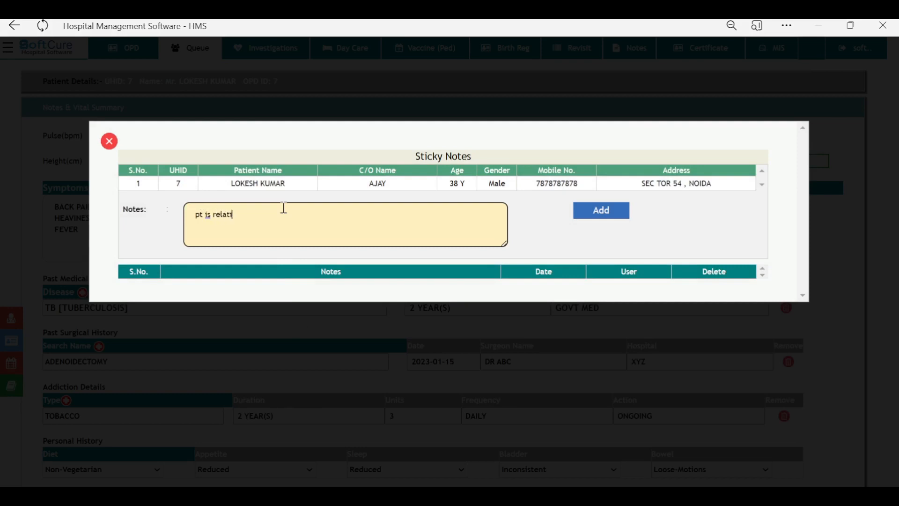
type("t is relative of lab tech ajay")
left_click(586, 215)
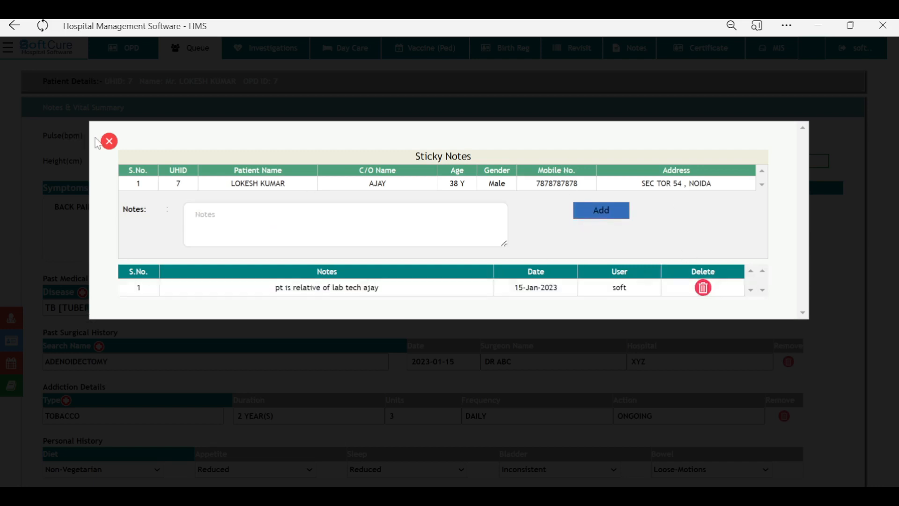
left_click(109, 141)
scroll(264, 199, "down", 3)
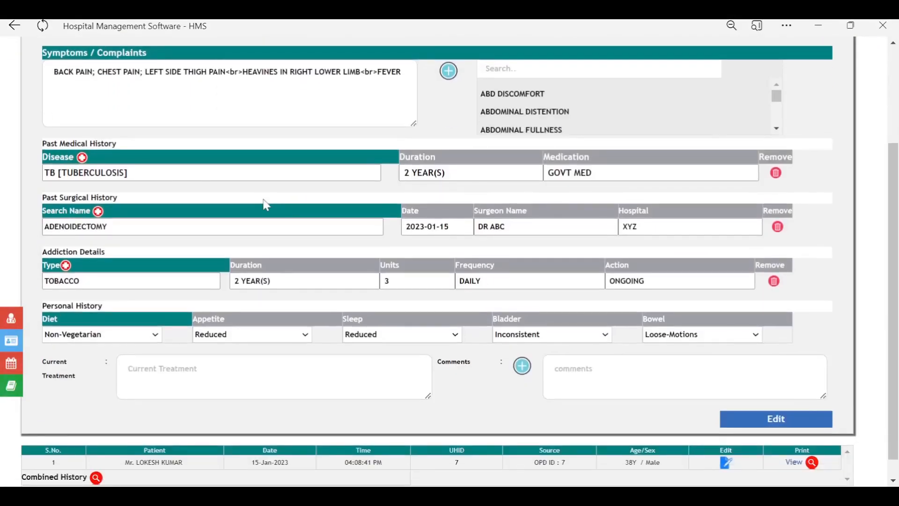
Step: Check the sticky notes, then open Combined History and review the OPD History section
left_click(11, 391)
left_click(108, 141)
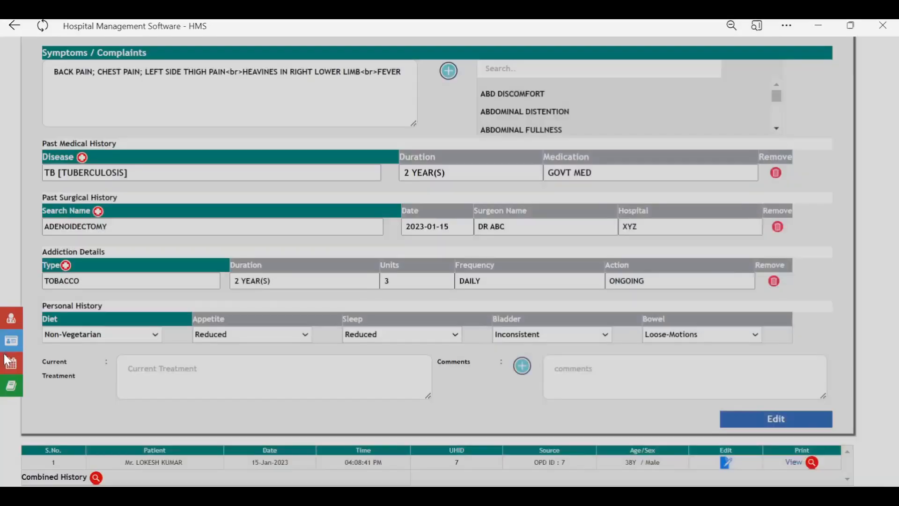
left_click(11, 367)
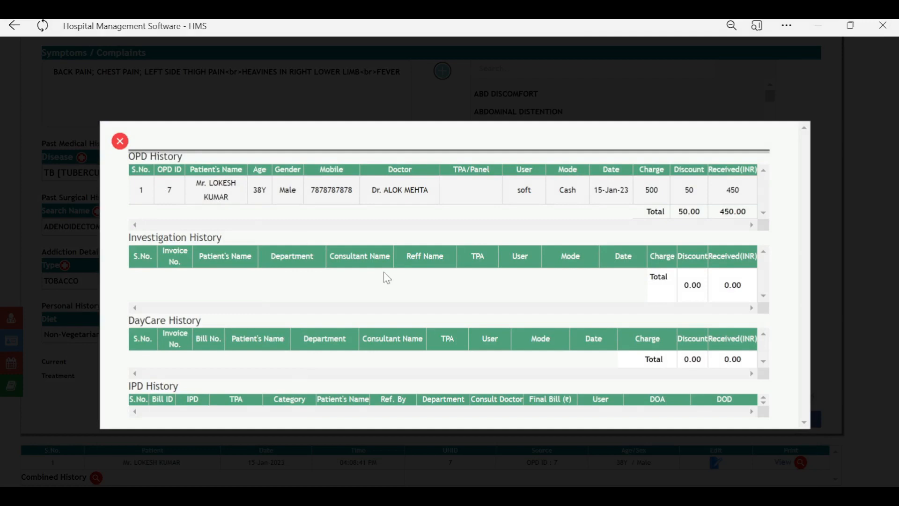
left_click_drag(160, 157, 135, 157)
Step: Review the Investigation, DayCare and IPD History sections, then bring up Scanned Reports
left_click(164, 237)
left_click_drag(165, 237, 129, 238)
left_click_drag(173, 320, 129, 321)
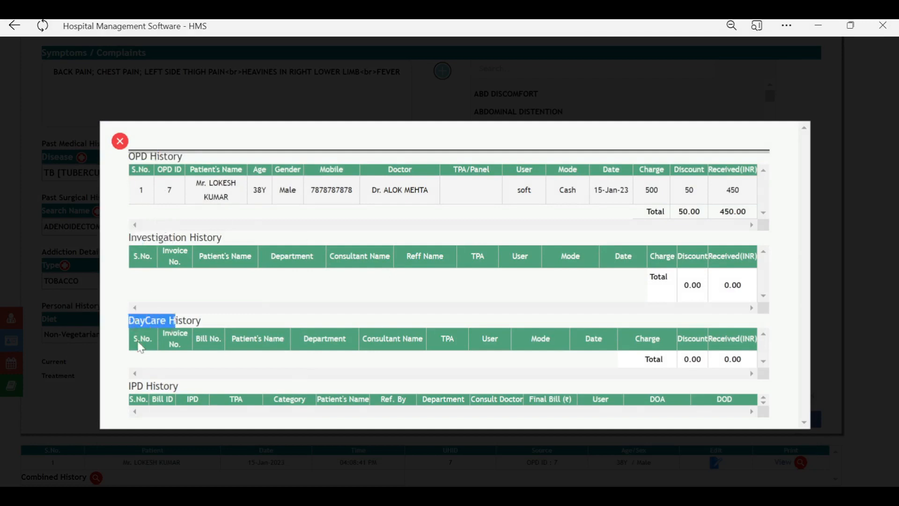
left_click(177, 386)
left_click_drag(177, 386, 129, 387)
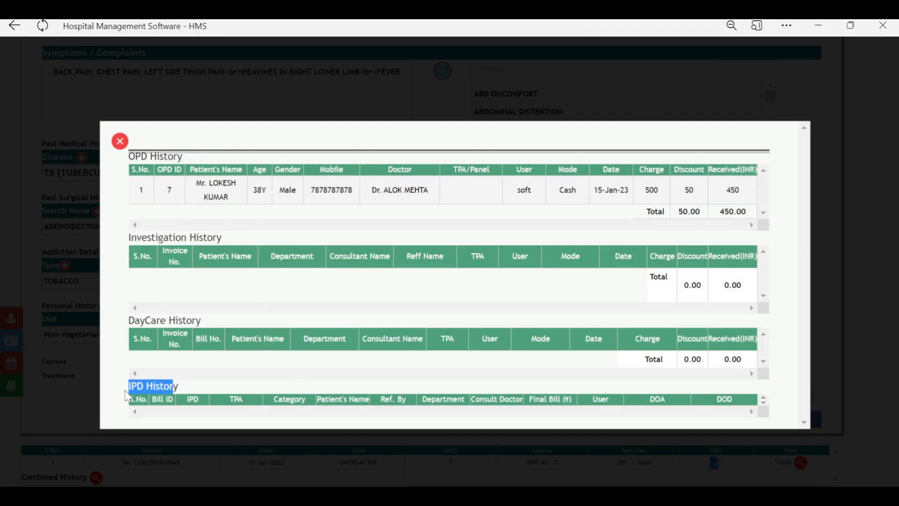
left_click(120, 141)
left_click(16, 342)
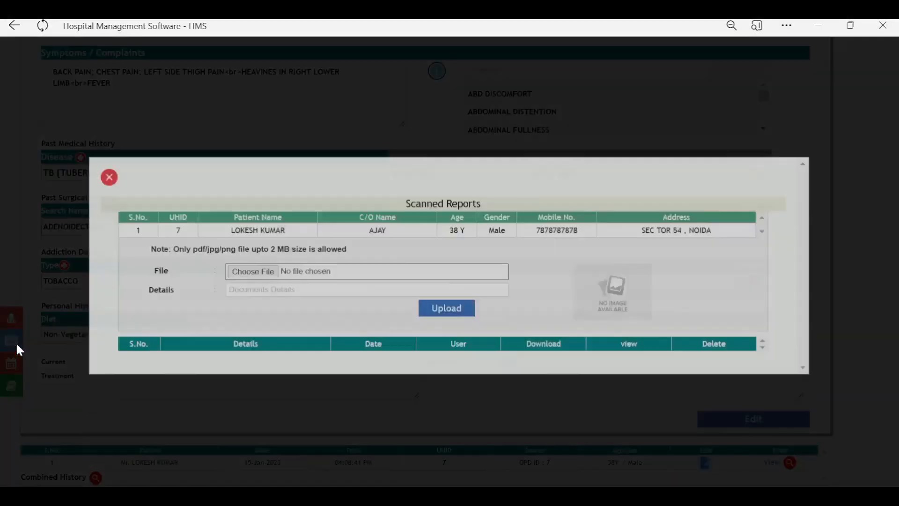
Step: Upload an X-ray scanned report labelled 'X' and view the uploaded image
left_click(305, 253)
type("XRAY")
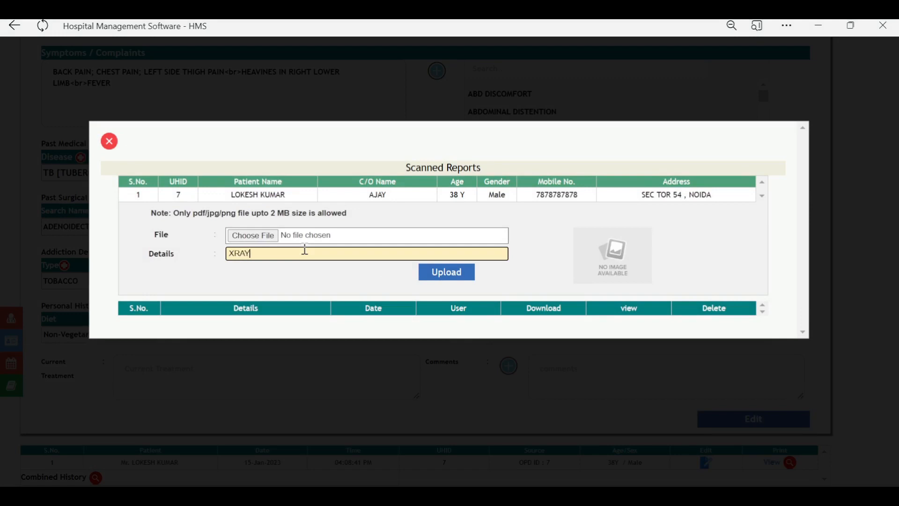
left_click(271, 236)
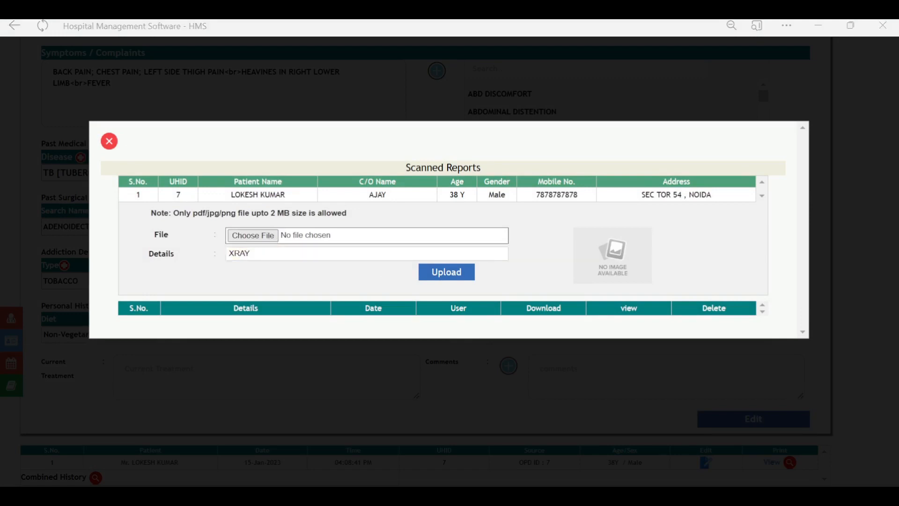
left_click(448, 277)
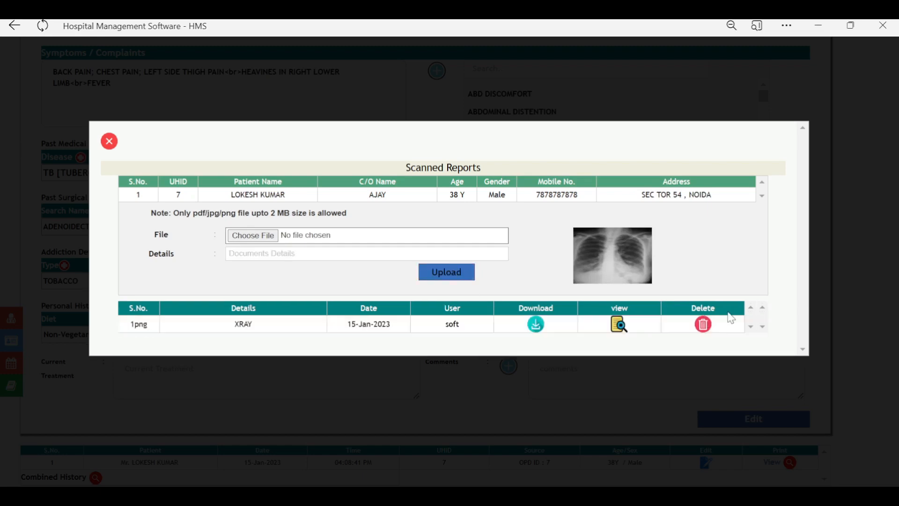
left_click(621, 326)
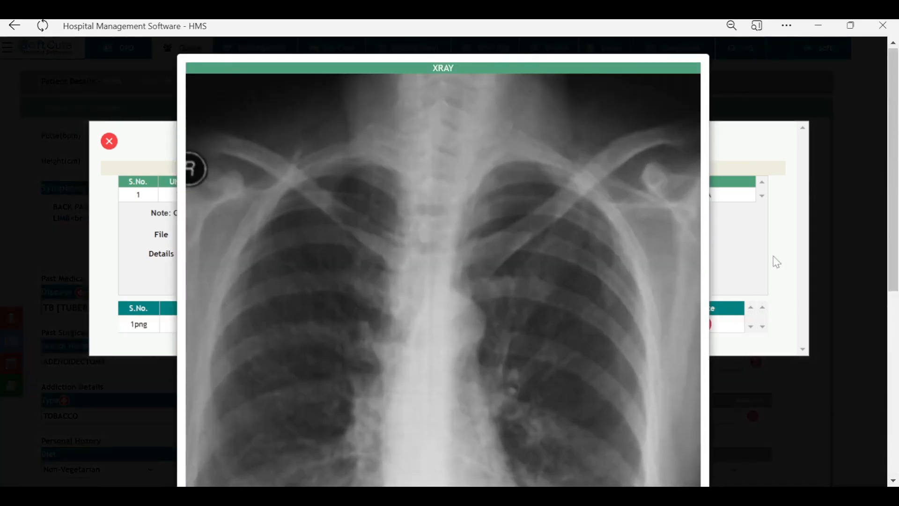
left_click(775, 261)
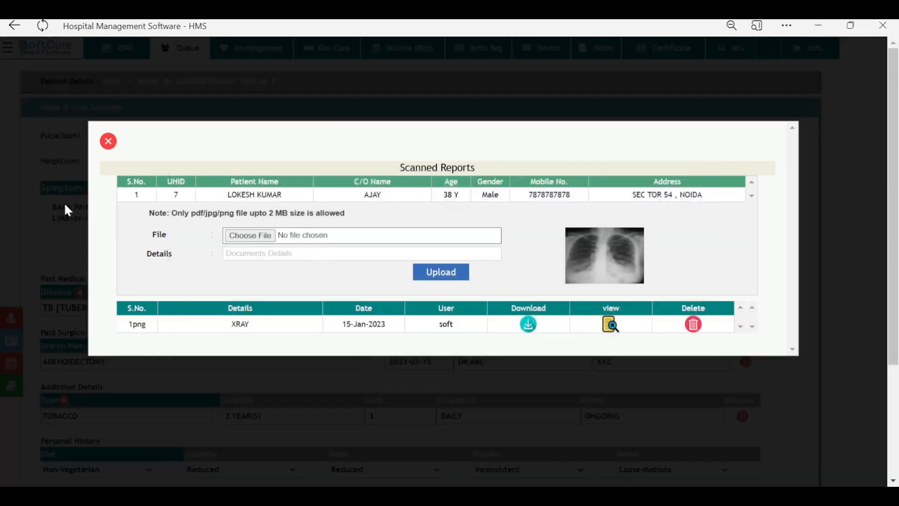
Step: Upload and read the 'CBC' scanned report, then check the empty prescription view
left_click(285, 254)
type("CBC")
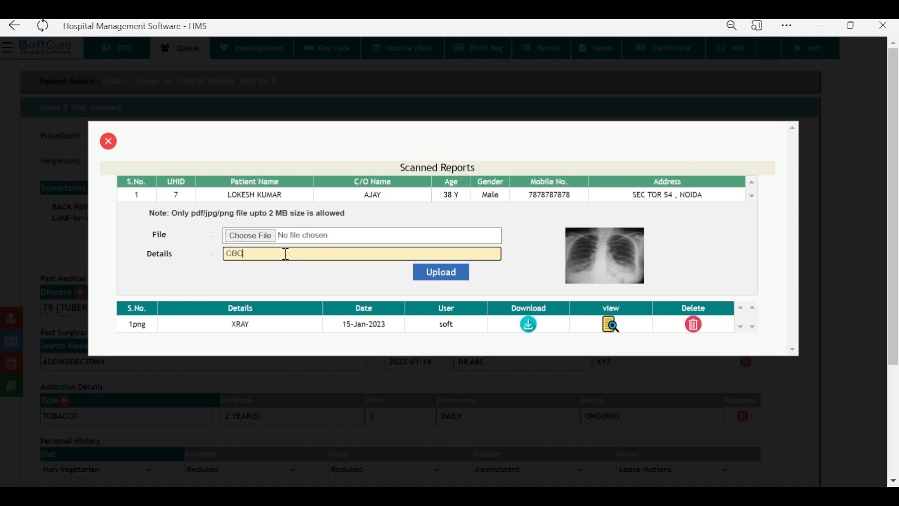
left_click(250, 235)
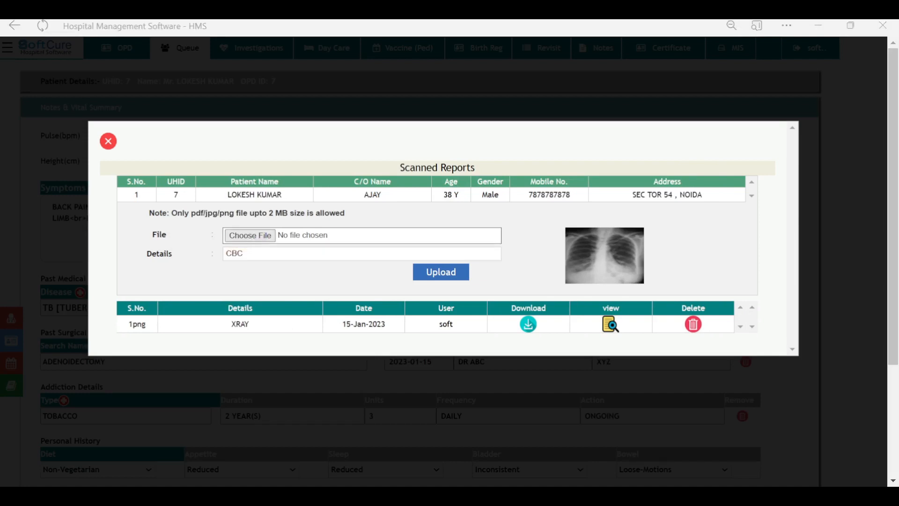
left_click(435, 280)
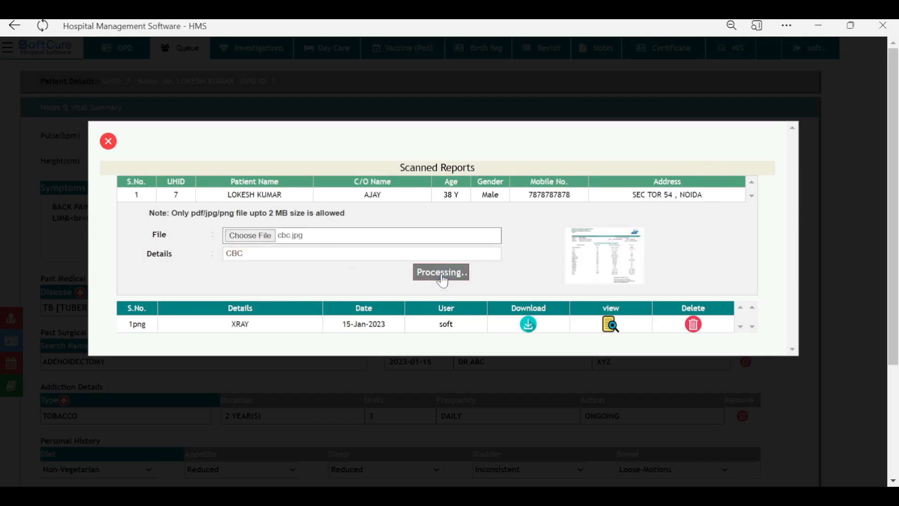
left_click(611, 323)
scroll(552, 289, "down", 5)
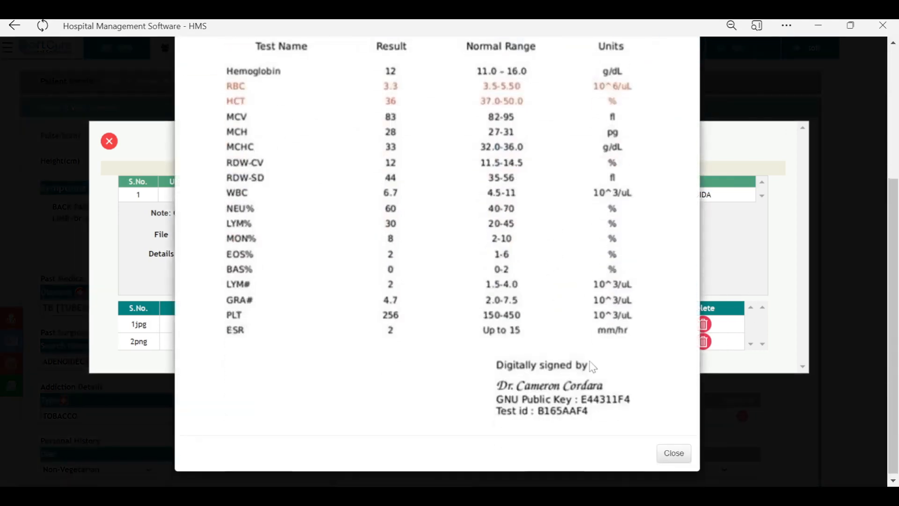
left_click(675, 451)
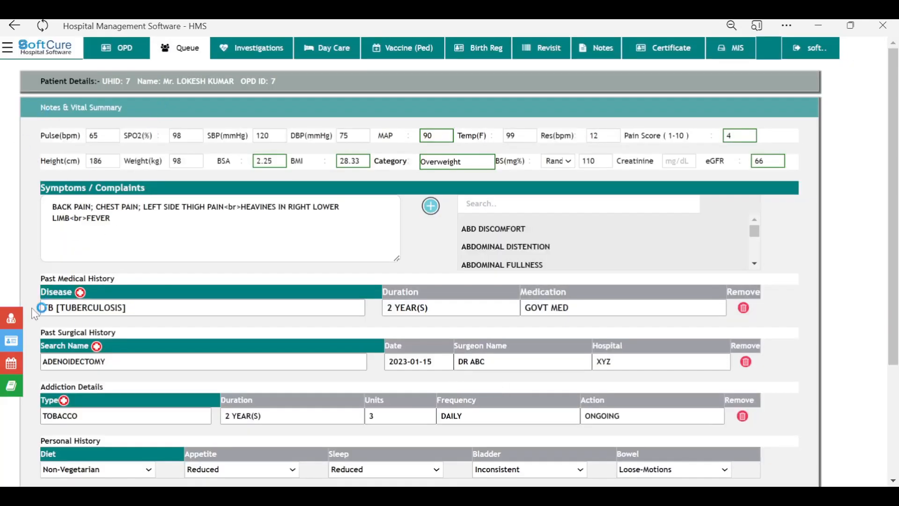
left_click(11, 321)
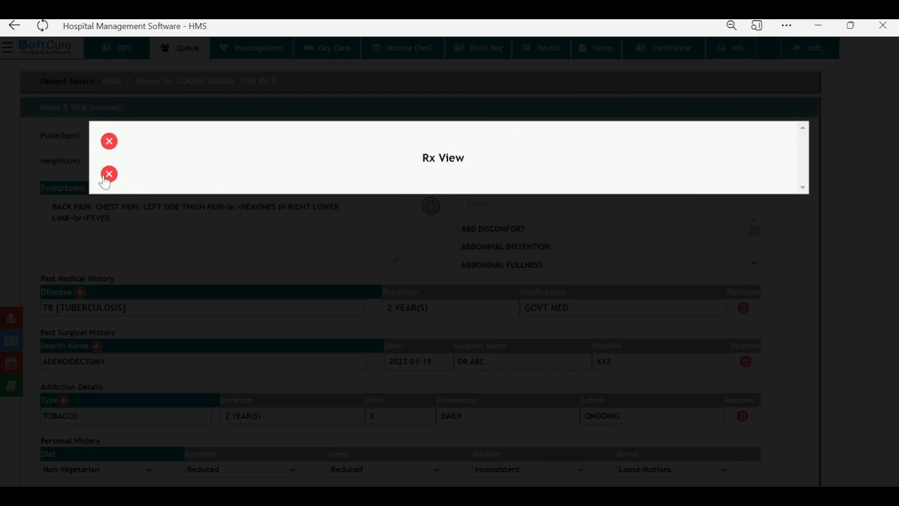
left_click(108, 176)
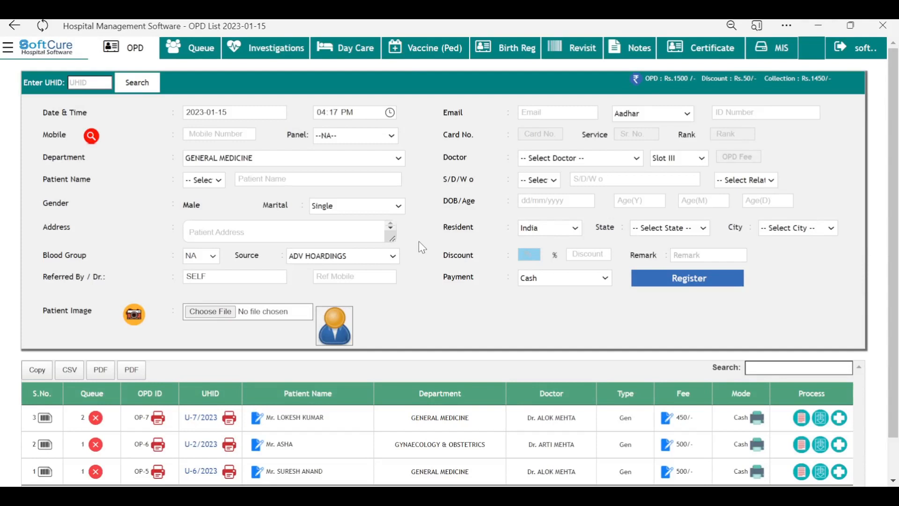
scroll(713, 290, "down", 1)
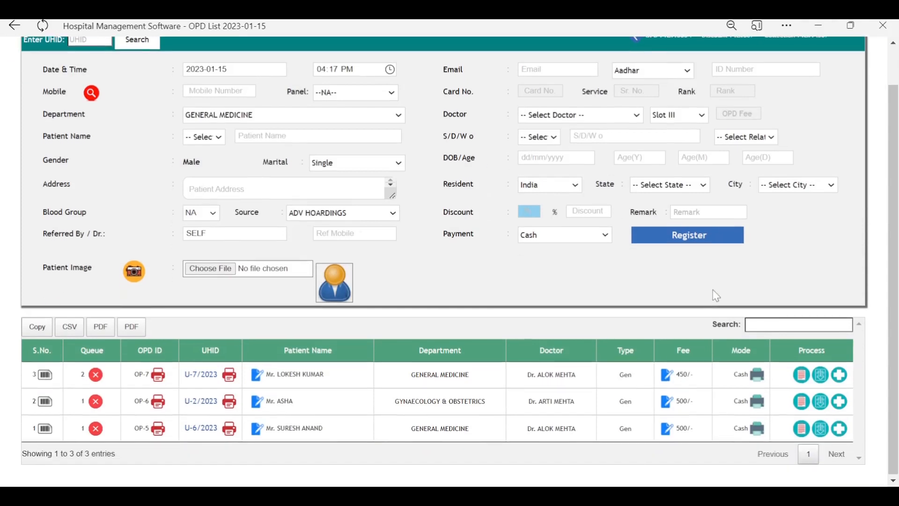
left_click(802, 379)
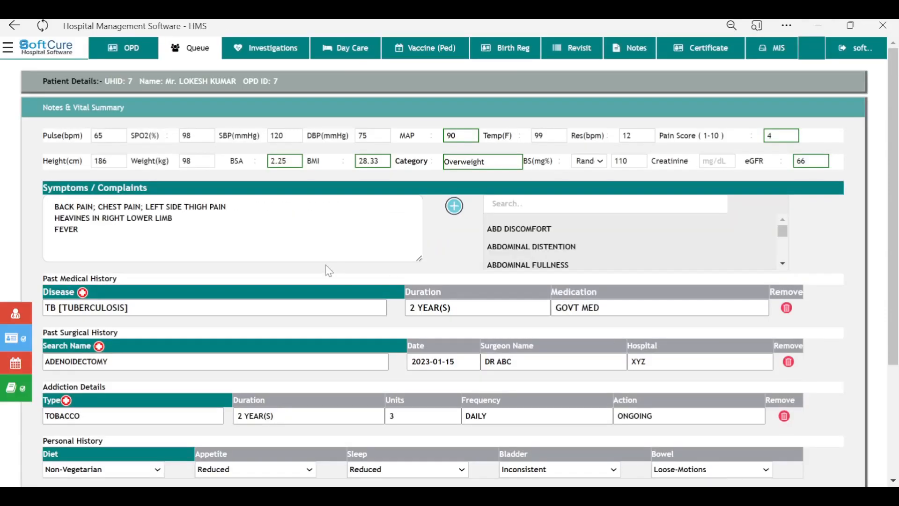
scroll(427, 244, "down", 3)
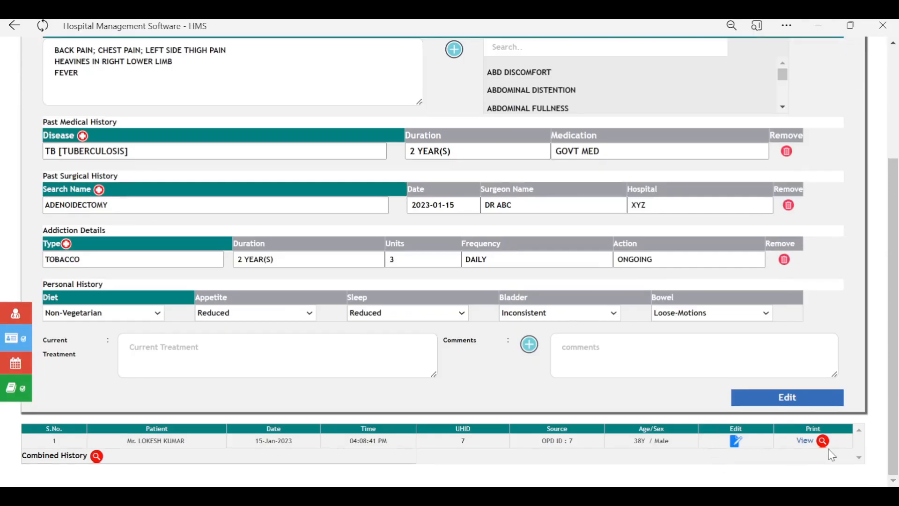
scroll(78, 145, "up", 4)
left_click(111, 52)
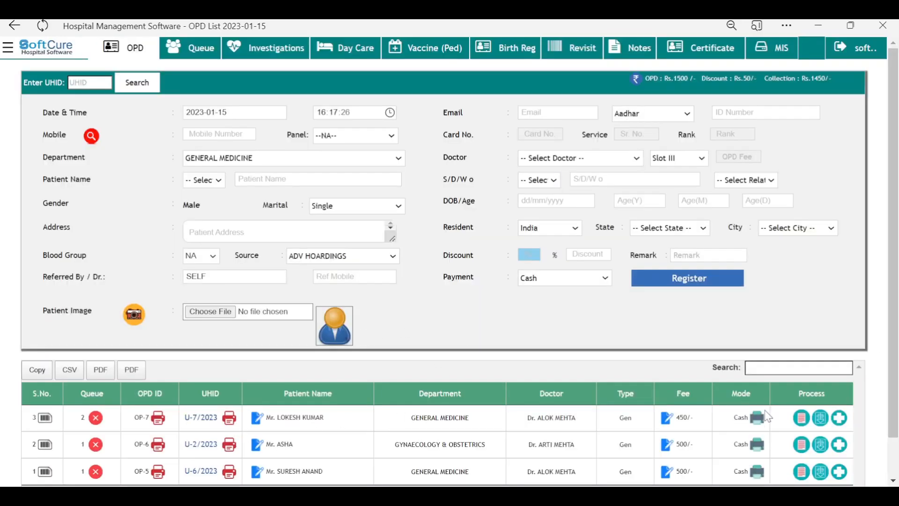
left_click(801, 418)
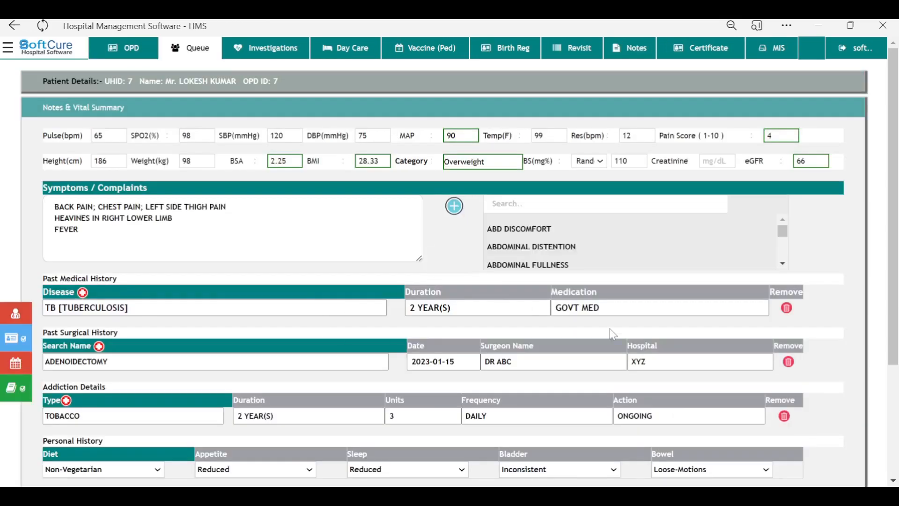
scroll(698, 351, "down", 1)
scroll(698, 351, "down", 3)
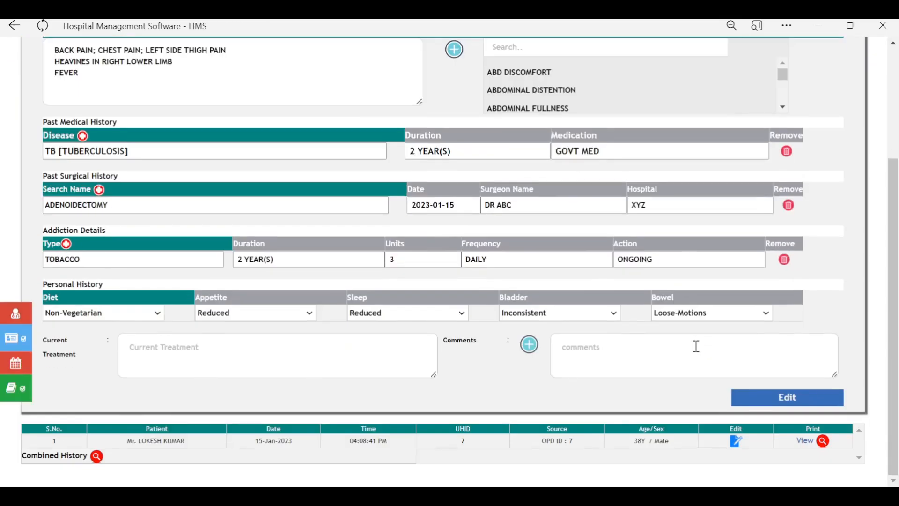
left_click(823, 441)
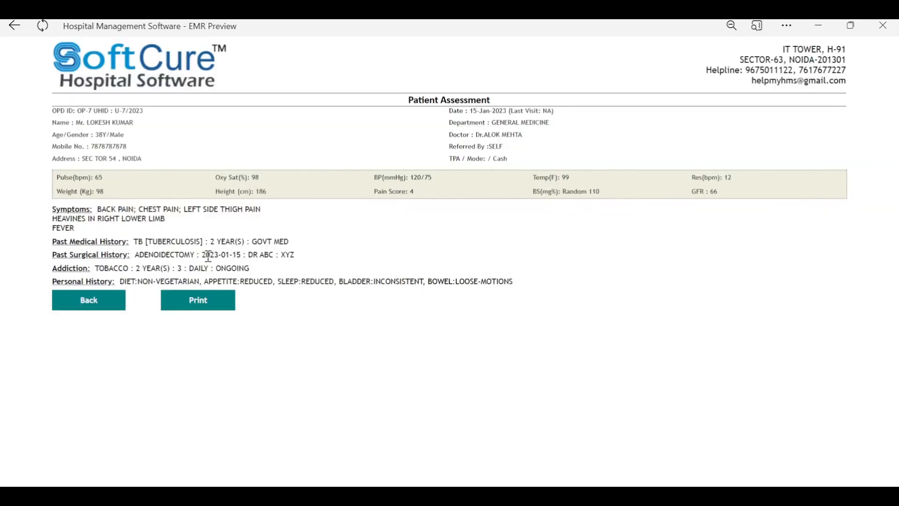
left_click(125, 300)
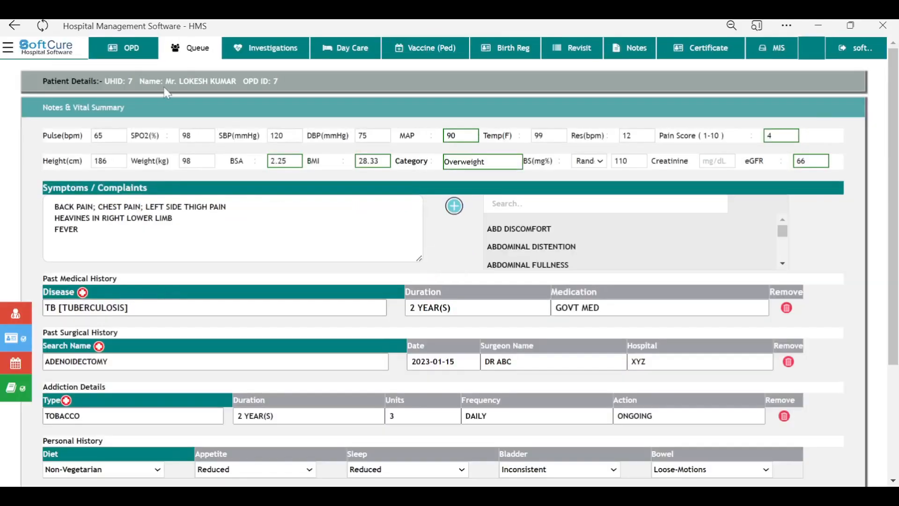
left_click(124, 56)
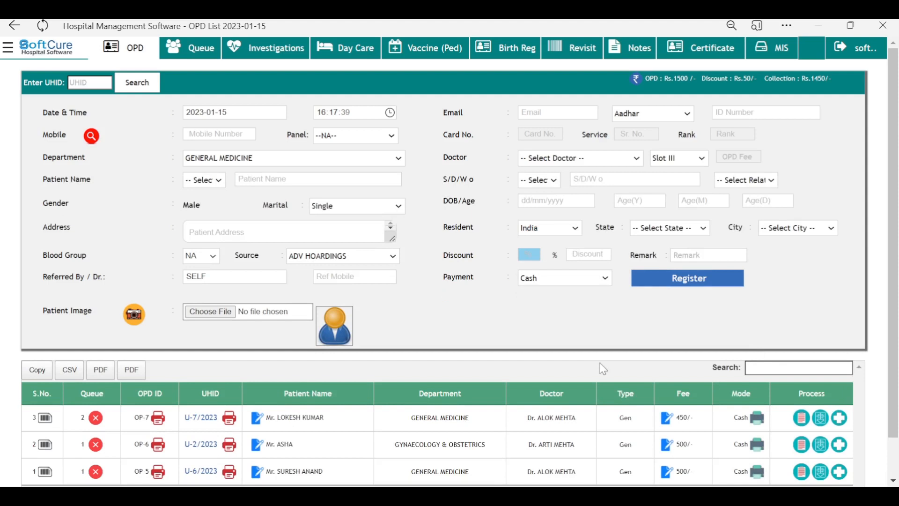
Step: Start an investigation bill for the first OPD patient and add the CBC test
left_click_drag(323, 418, 274, 421)
left_click(485, 329)
left_click(822, 424)
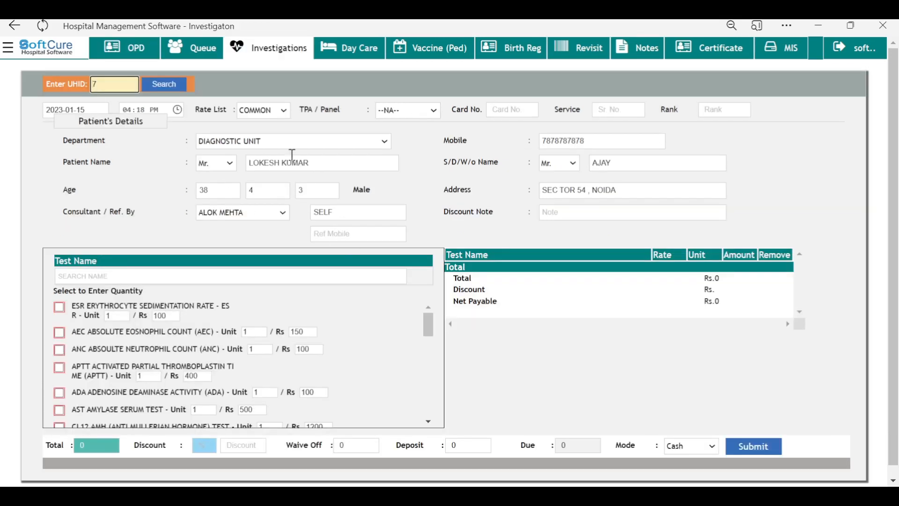
left_click(239, 280)
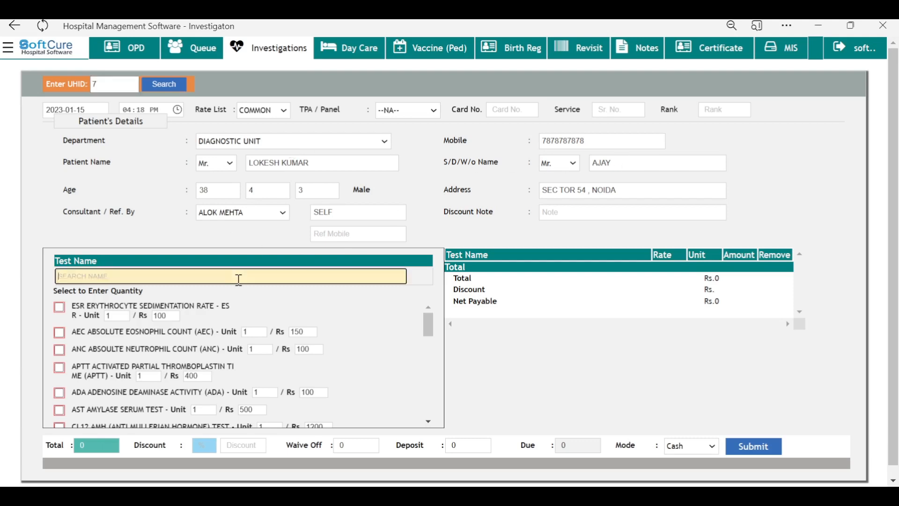
type("CBC")
key("Return")
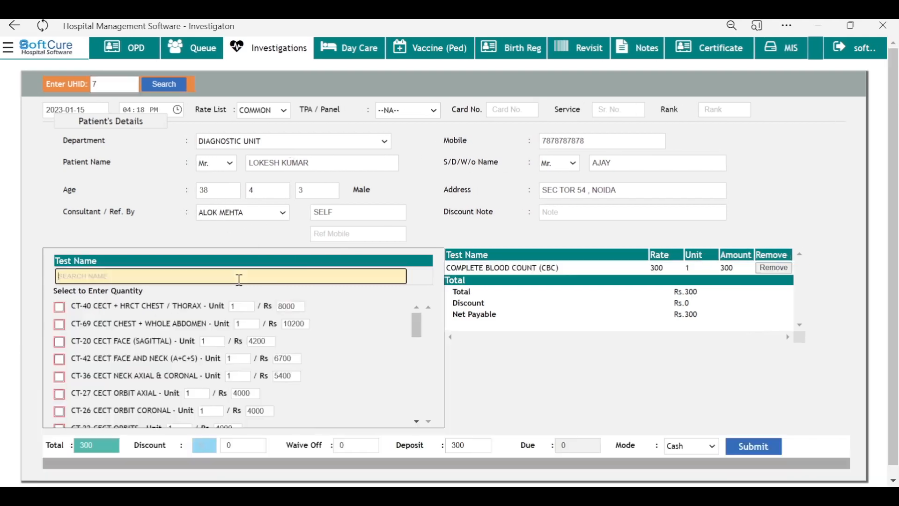
Step: Add LFT, X RAY CHEST PA VIEW and USG TVS, bringing net payable to Rs.2600
type("LFT")
key("Return")
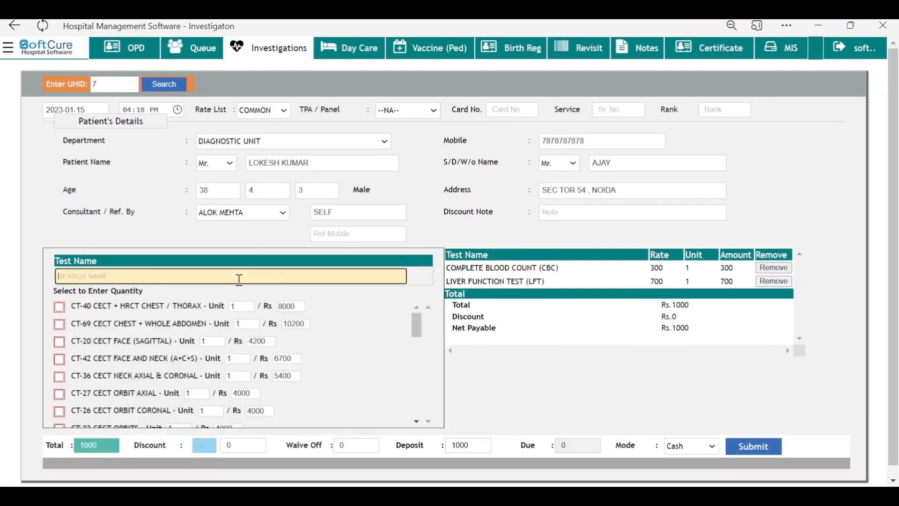
type("CHEST")
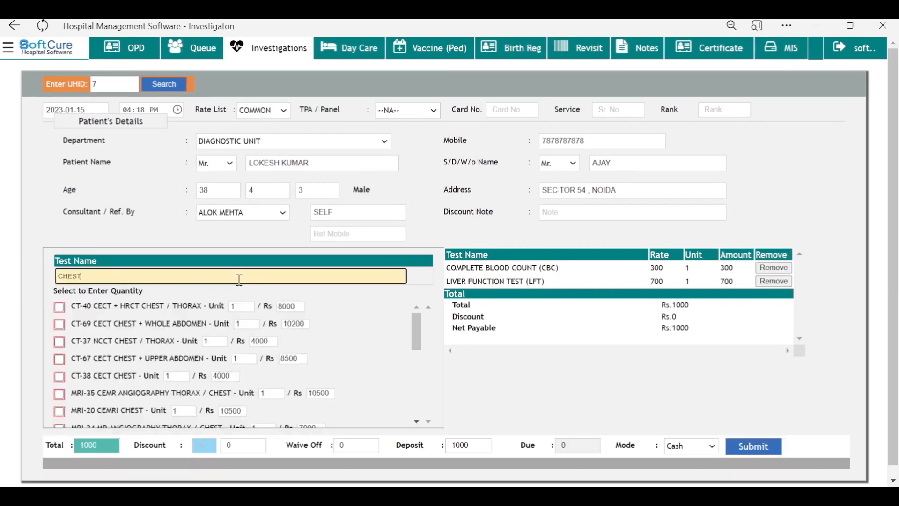
type(" PA")
key("Return")
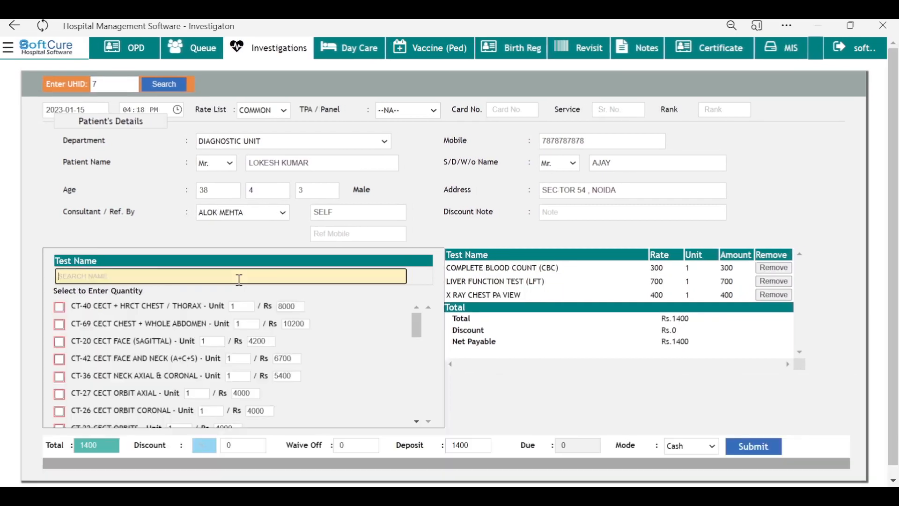
type("USG")
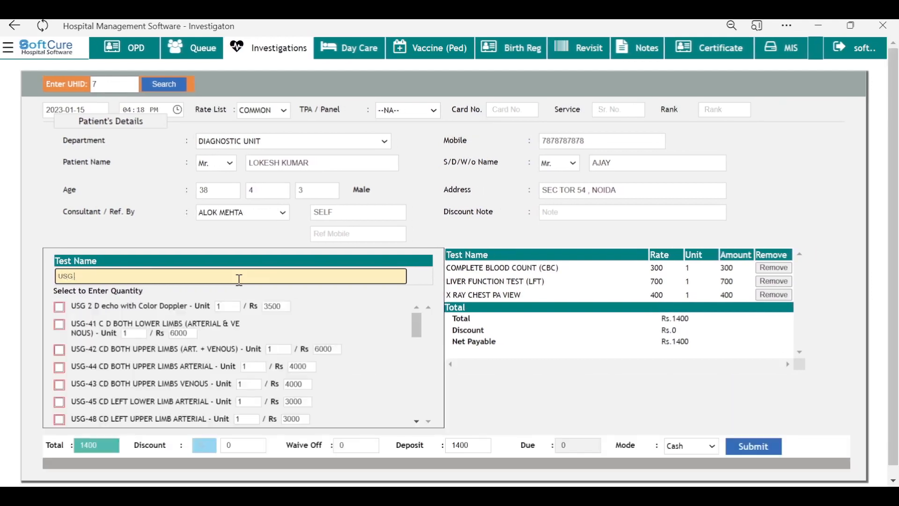
type(" TVS")
key("Tab")
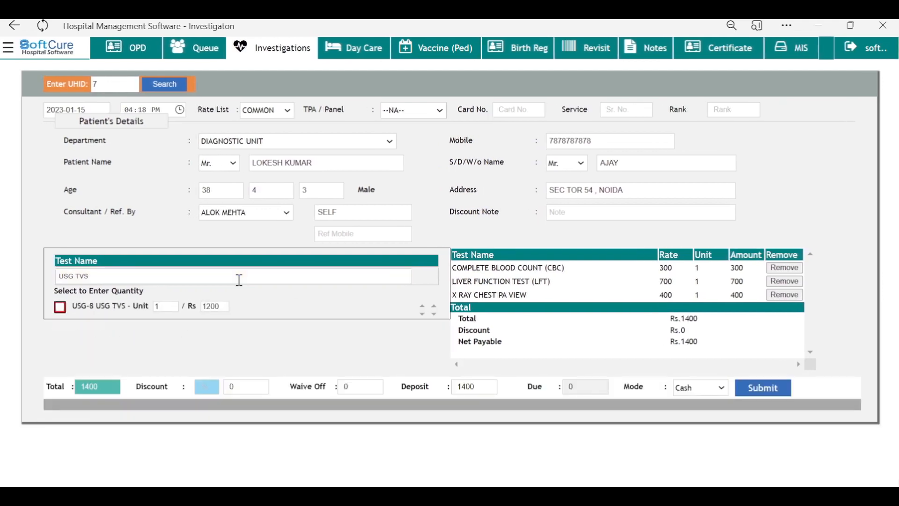
key("Return")
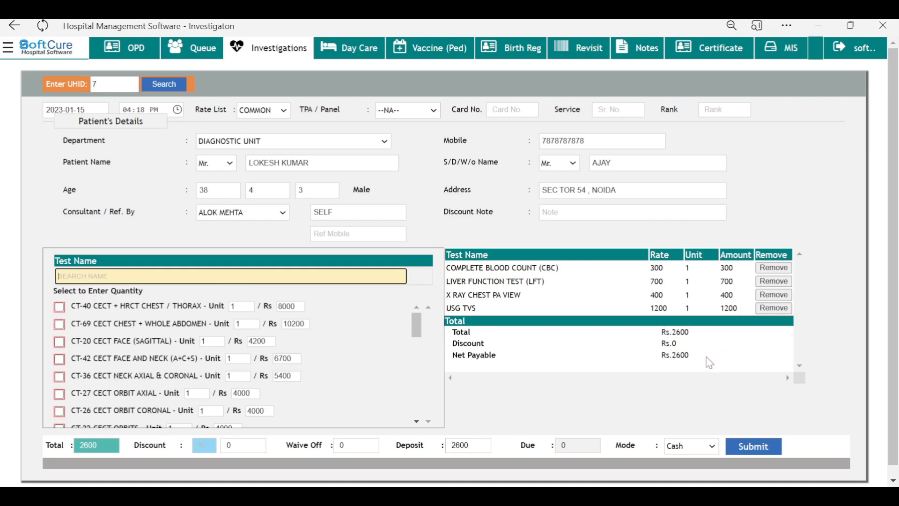
left_click_drag(693, 357, 658, 361)
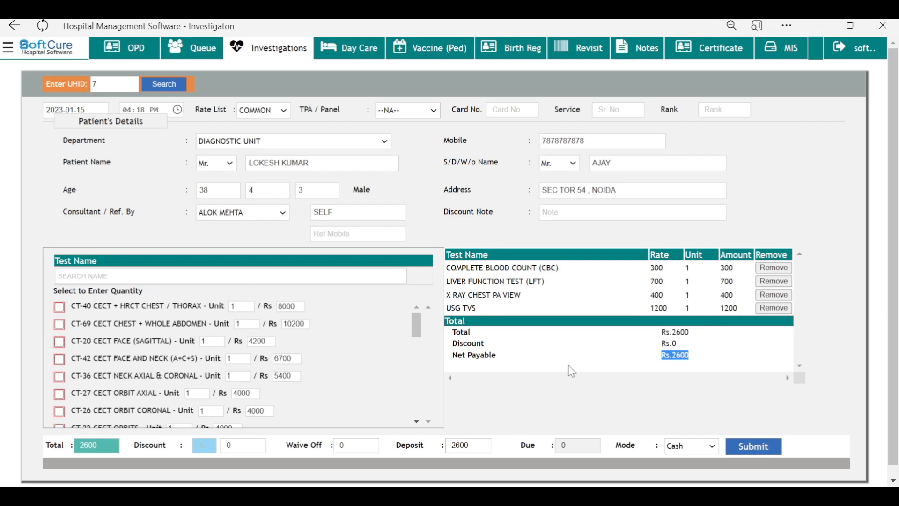
scroll(572, 372, "down", 1)
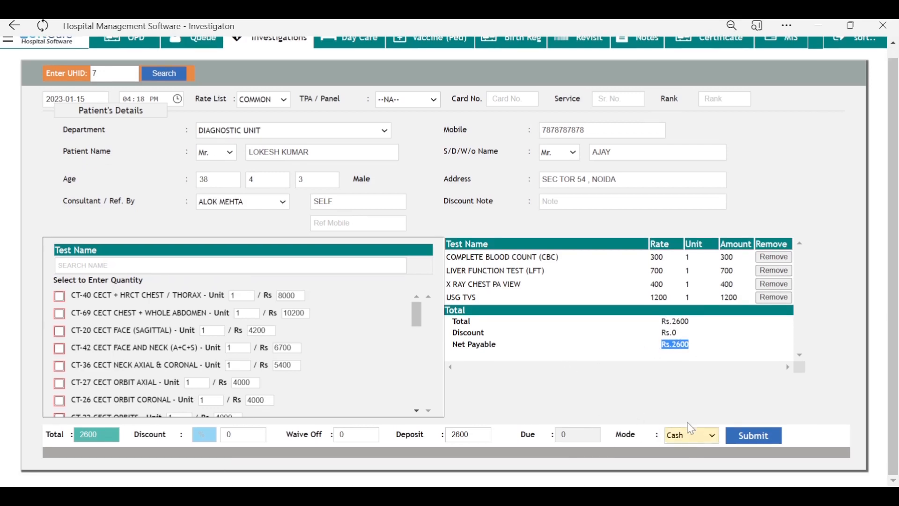
left_click(633, 410)
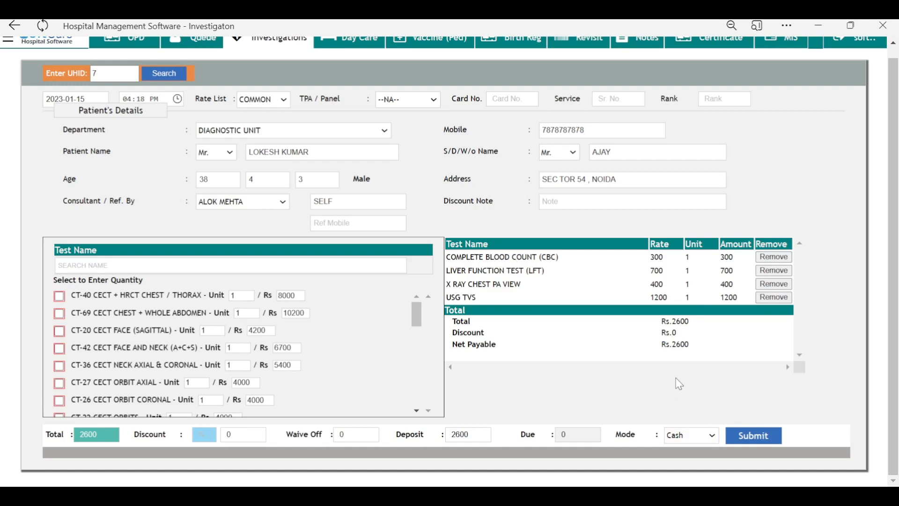
scroll(680, 383, "up", 1)
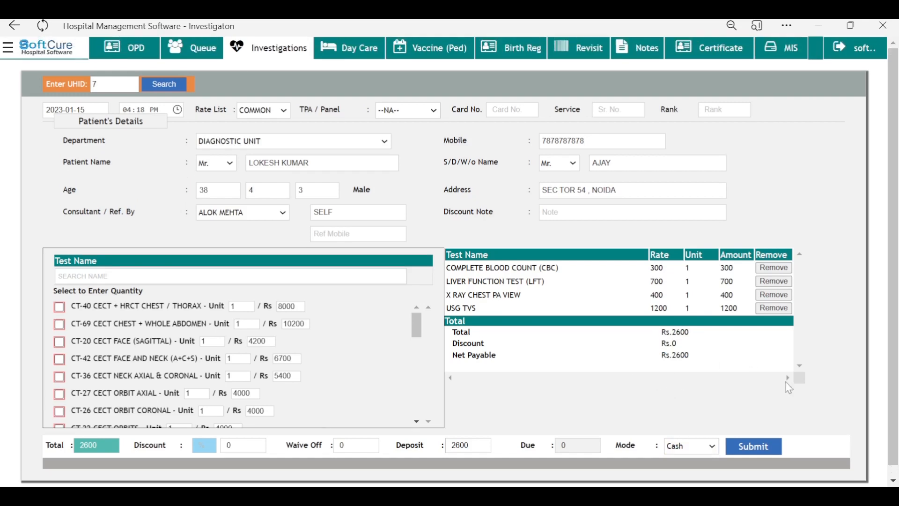
Step: Submit the Rs.2600 investigation bill and cancel printing of the payment receipt
left_click(755, 448)
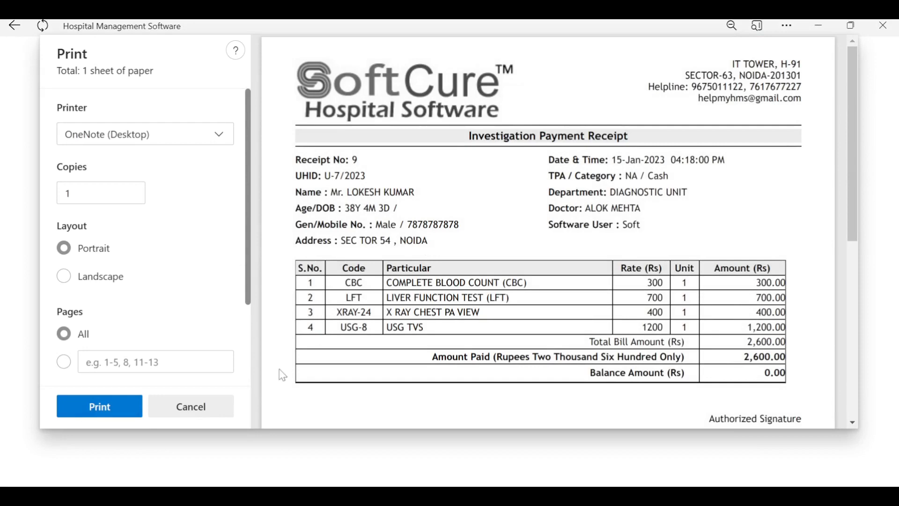
left_click(180, 408)
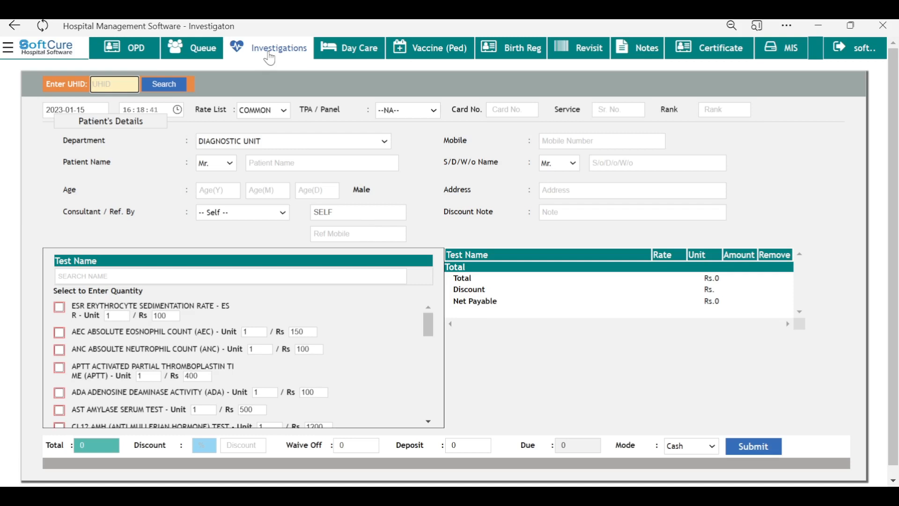
Step: Open PATHOLOGY requests and check the patient's LFT/CBC row registered at 04:18:00 PM
left_click(9, 48)
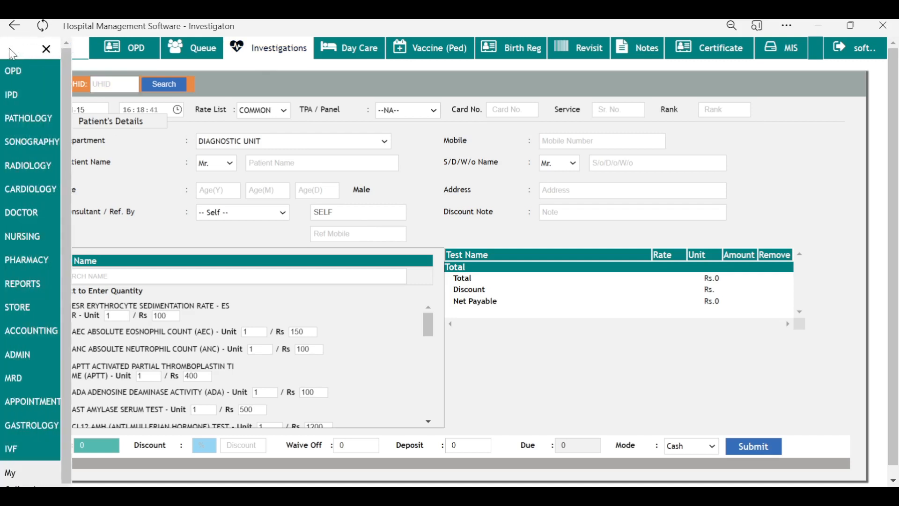
left_click(21, 117)
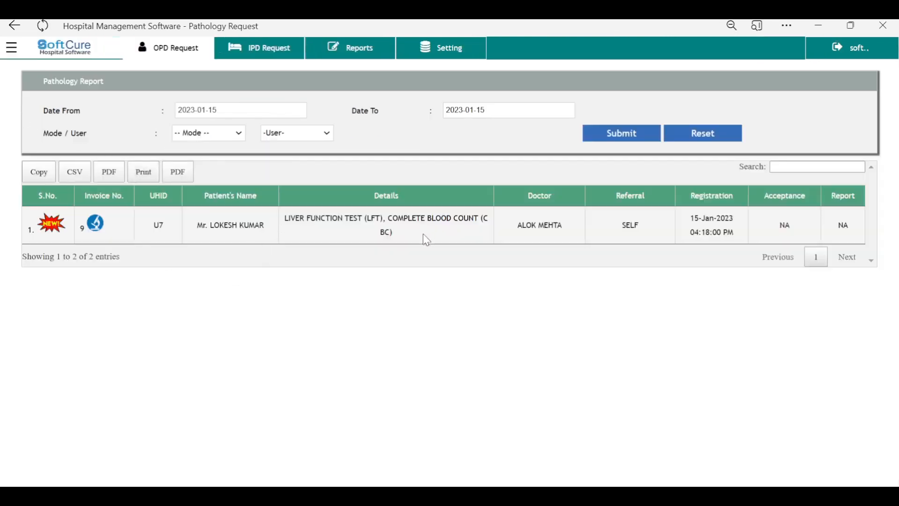
left_click_drag(197, 227, 263, 233)
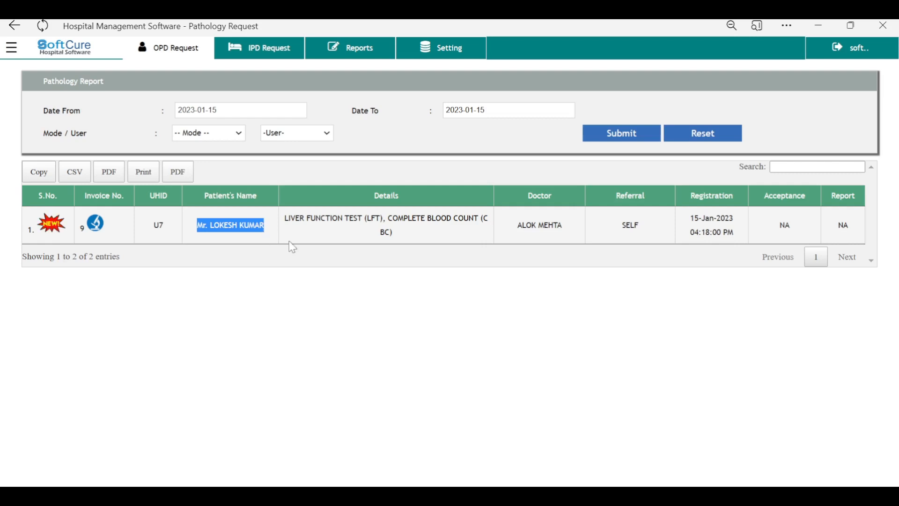
left_click(387, 260)
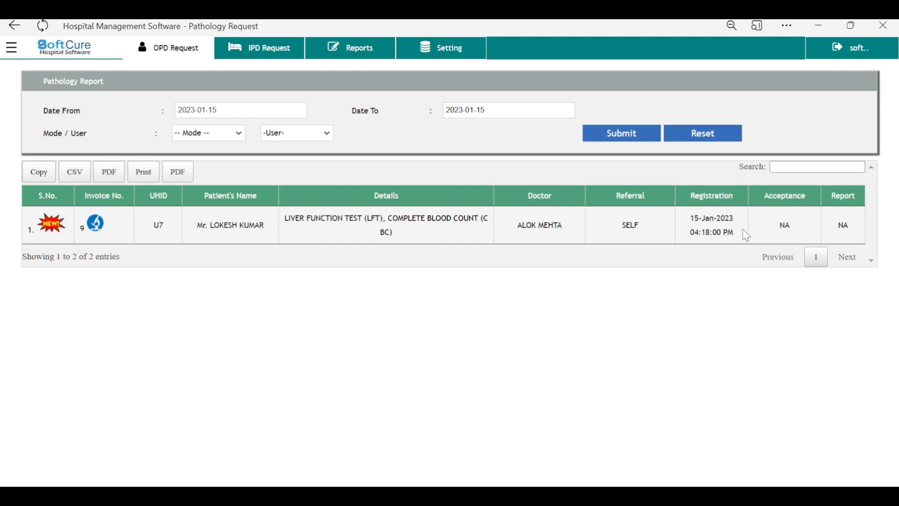
left_click_drag(738, 240, 685, 240)
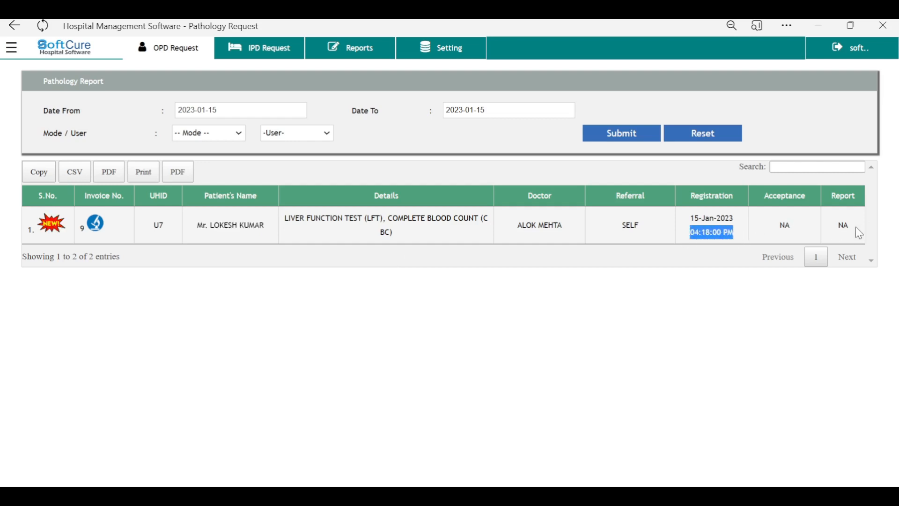
left_click(12, 49)
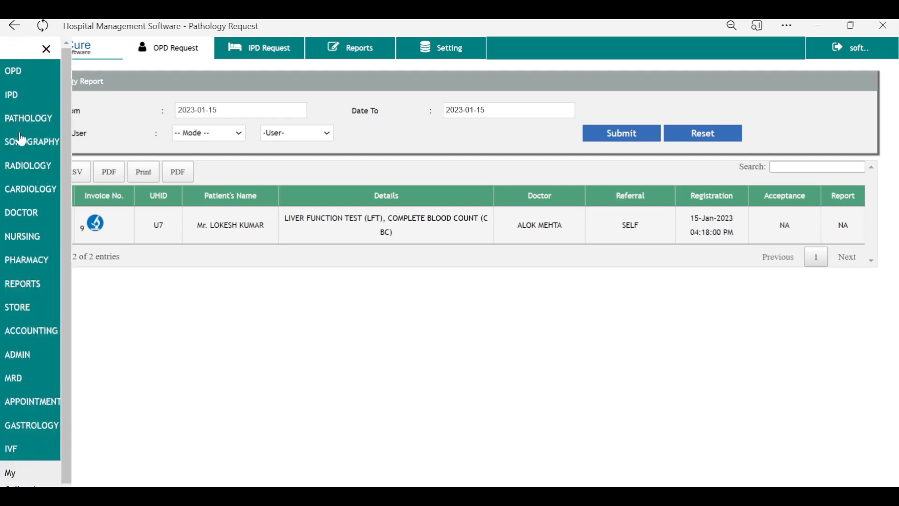
Step: Check the X RAY CHEST PA VIEW radiology request, then the USG TVS sonography request
left_click(17, 167)
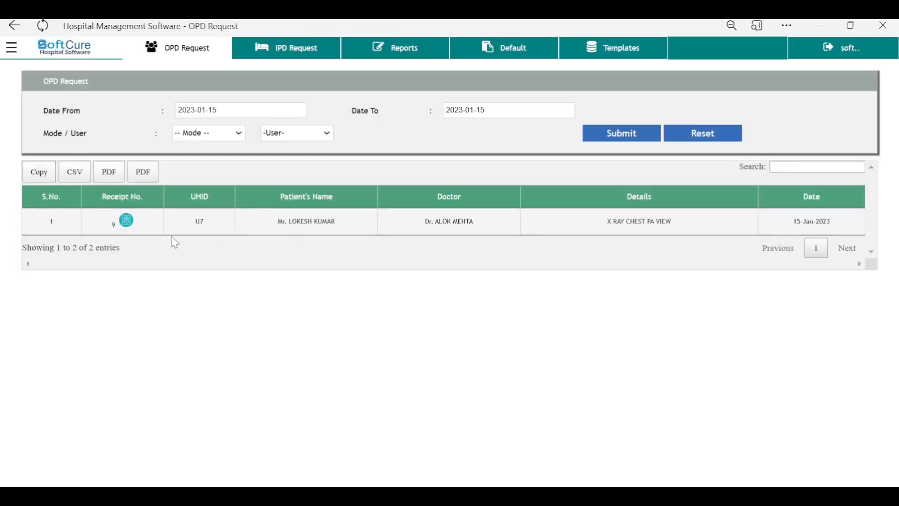
left_click_drag(672, 223, 608, 229)
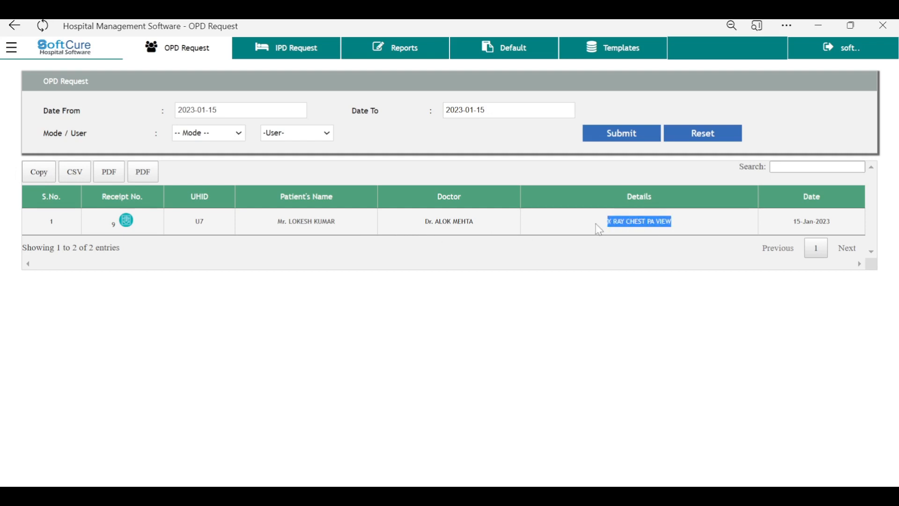
left_click(11, 48)
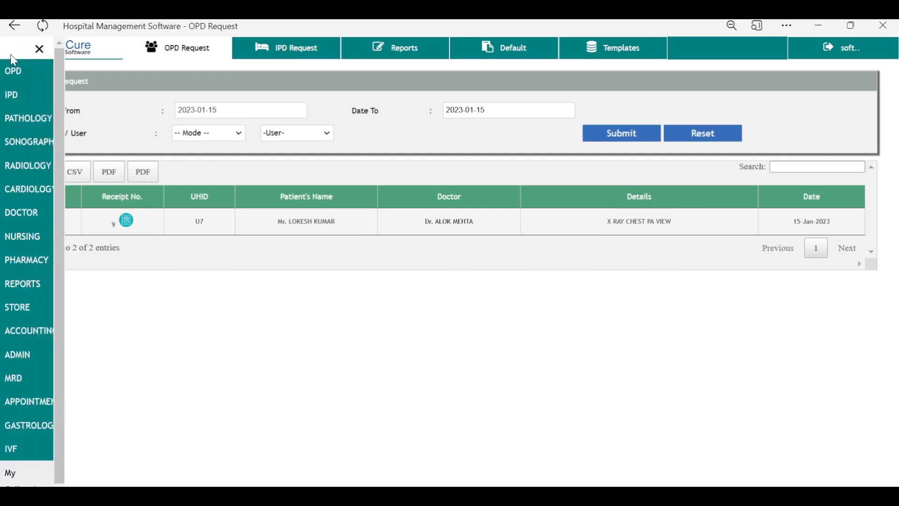
left_click(22, 142)
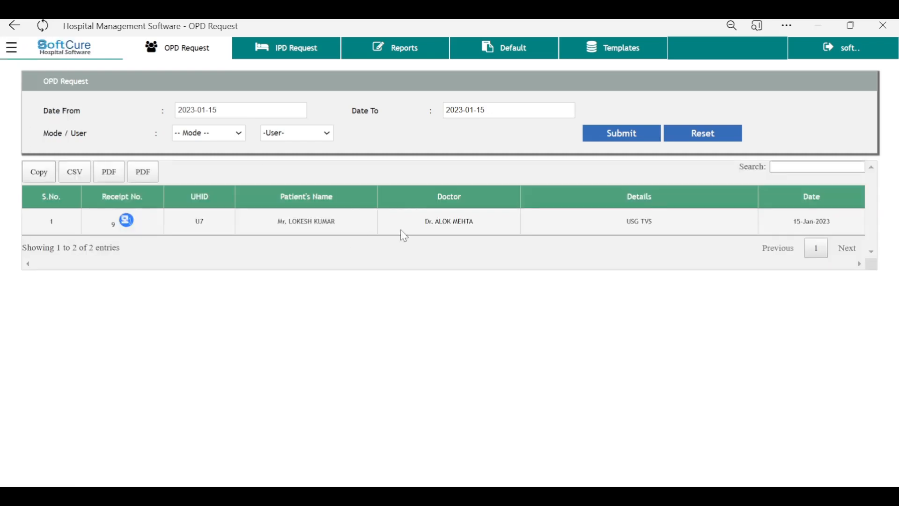
left_click_drag(660, 219, 608, 225)
Step: Go to the OPD patient list and start day-care billing for the top patient
left_click(11, 48)
left_click(13, 72)
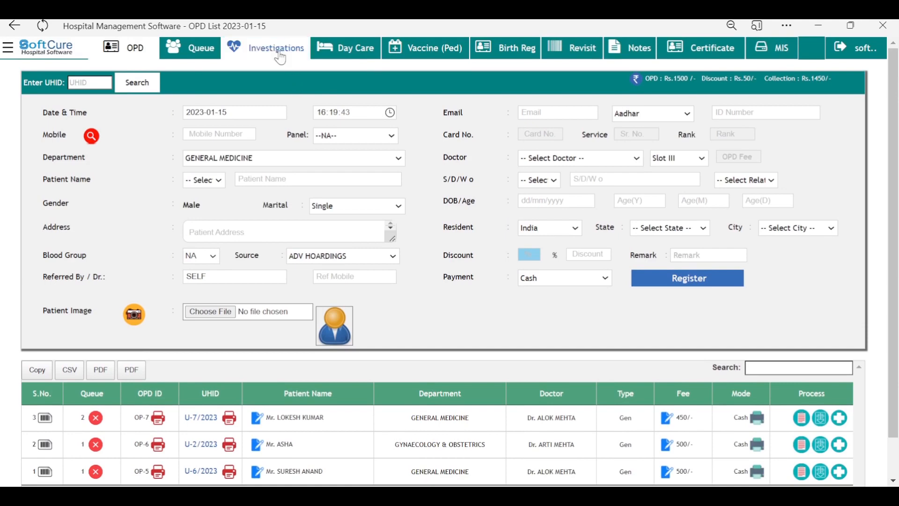
left_click(254, 51)
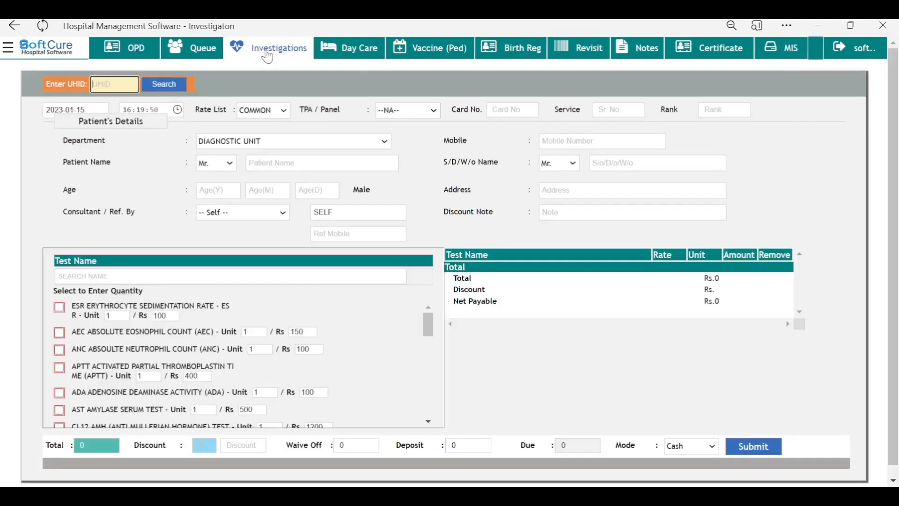
left_click(362, 59)
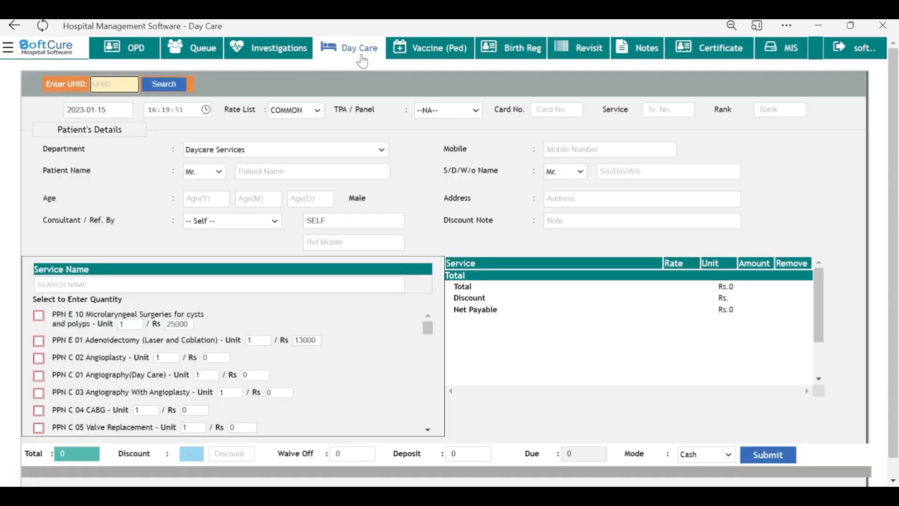
left_click(135, 54)
scroll(832, 243, "down", 2)
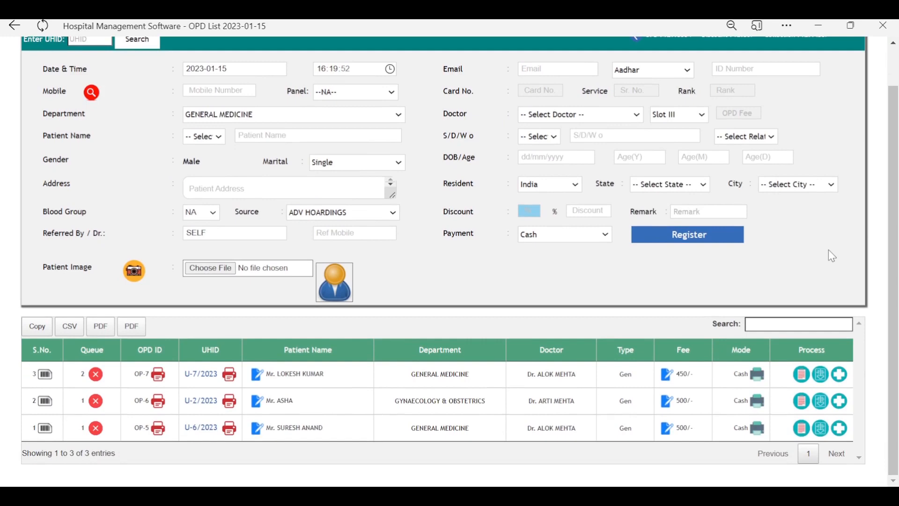
left_click(843, 377)
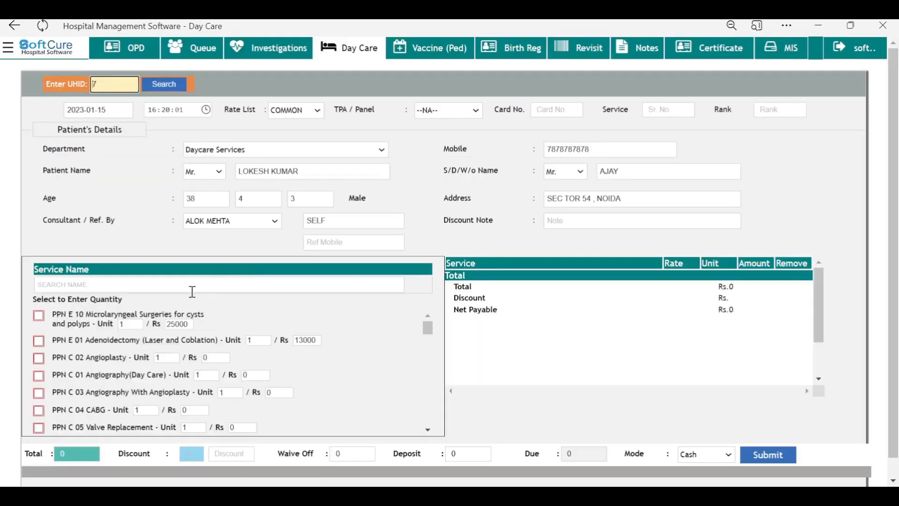
Step: Add the dressing charge to the day-care bill at Rs 250
left_click(197, 286)
type("DRES")
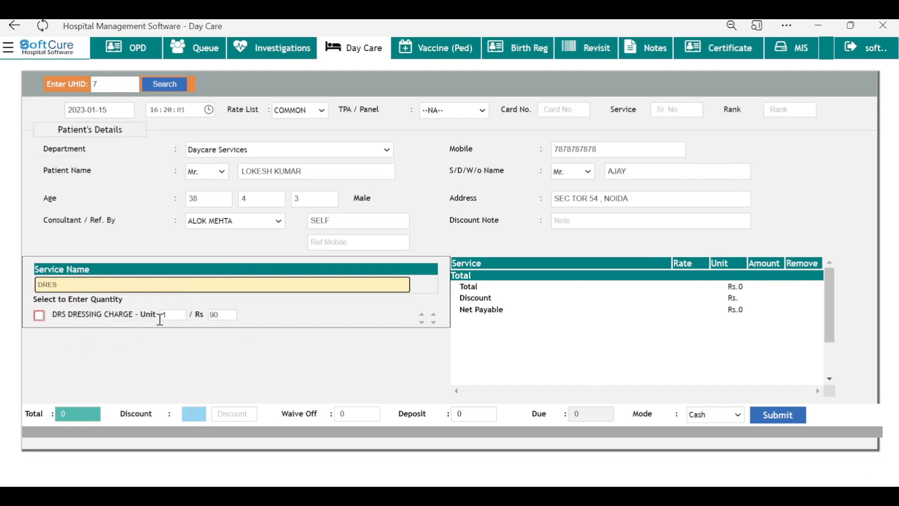
left_click(221, 315)
type("25")
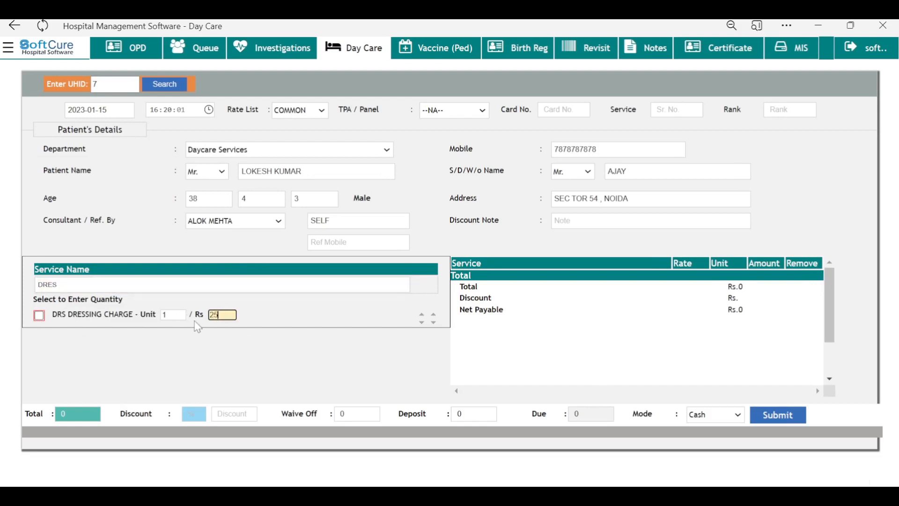
type("0")
left_click(39, 315)
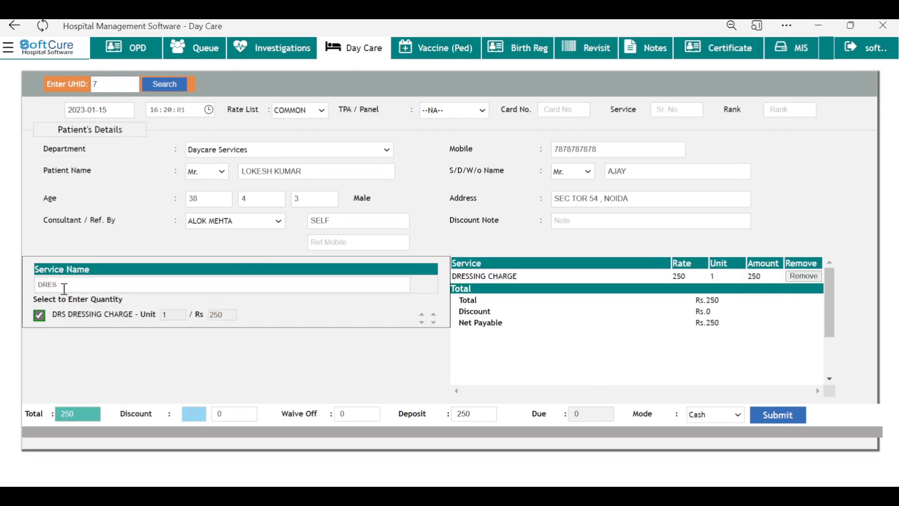
Step: Add the G36 OXYGEN CHARGE and the suturing charge at Rs 1200
left_click(65, 288)
type("OX")
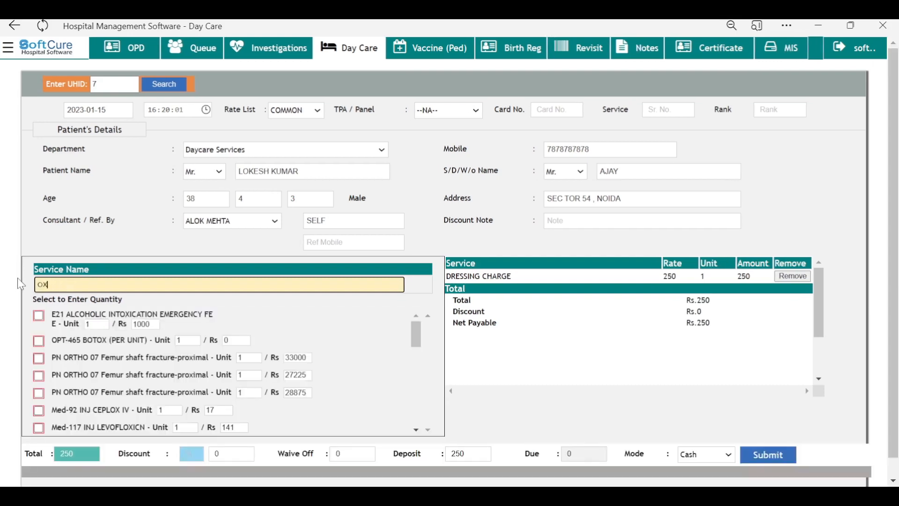
type("Y")
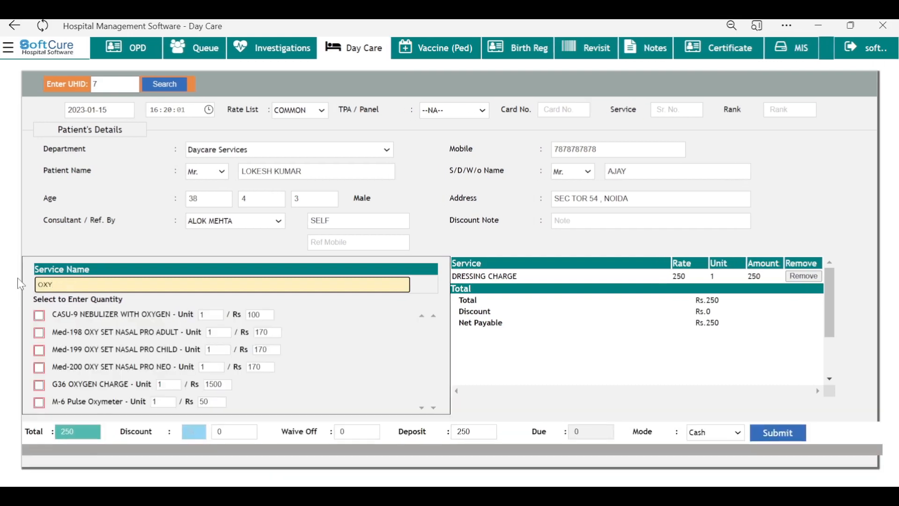
type("GE")
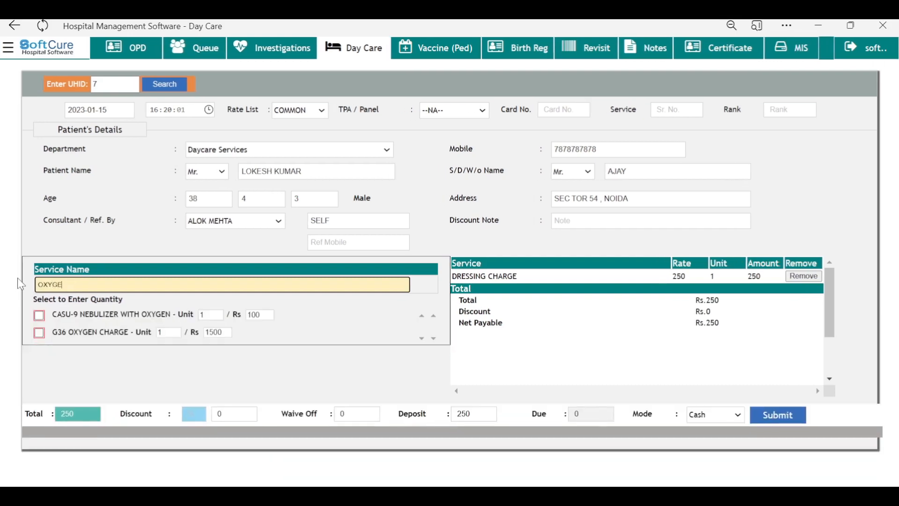
left_click(38, 333)
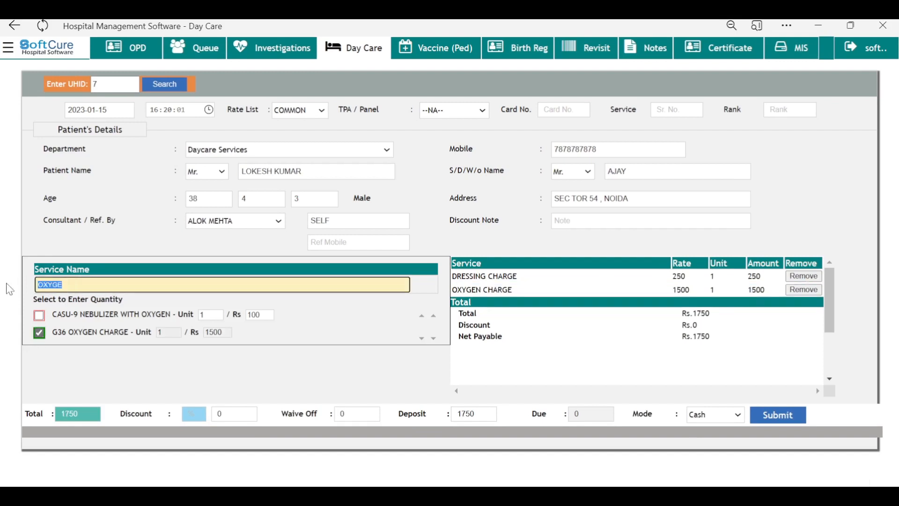
type("BY RMO")
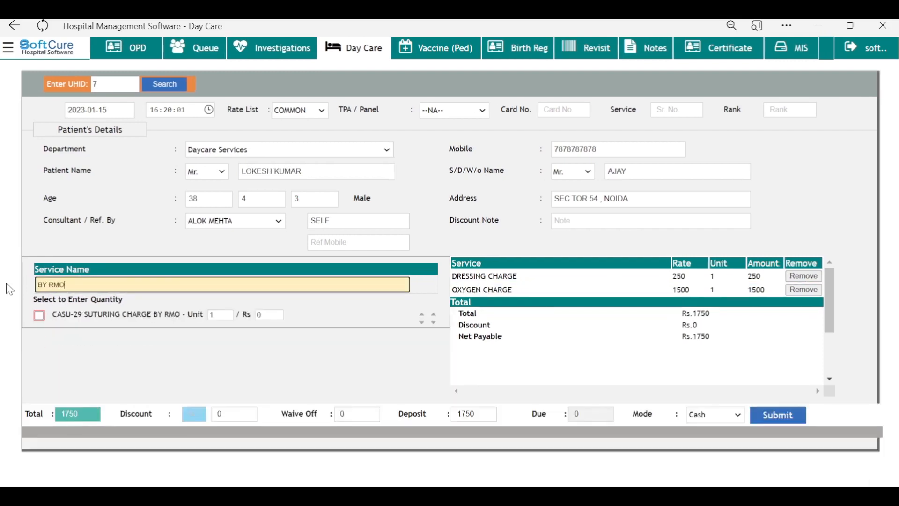
left_click(260, 315)
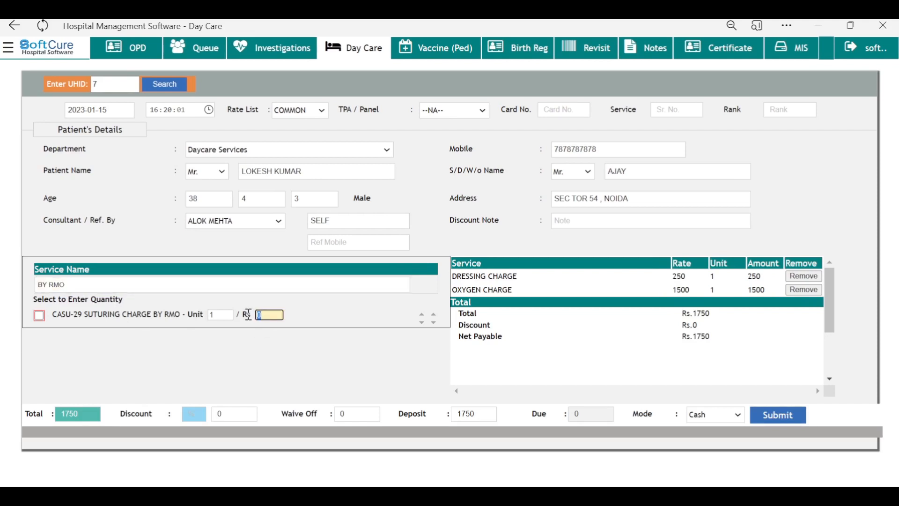
type("1200")
left_click(39, 315)
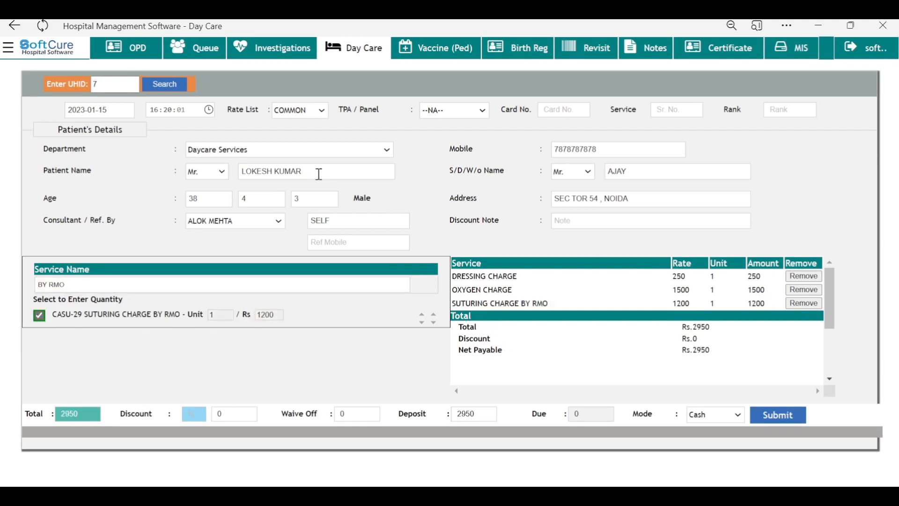
Step: Submit the Rs.2950 cash day-care bill, skipping the receipt printout
left_click(314, 172)
left_click(231, 240)
scroll(627, 360, "down", 2)
scroll(625, 336, "up", 2)
left_click(474, 418)
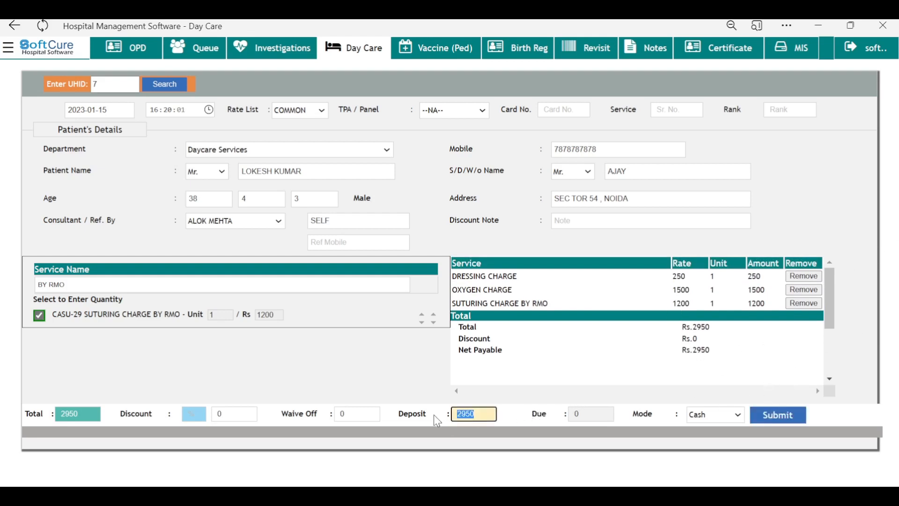
left_click(597, 385)
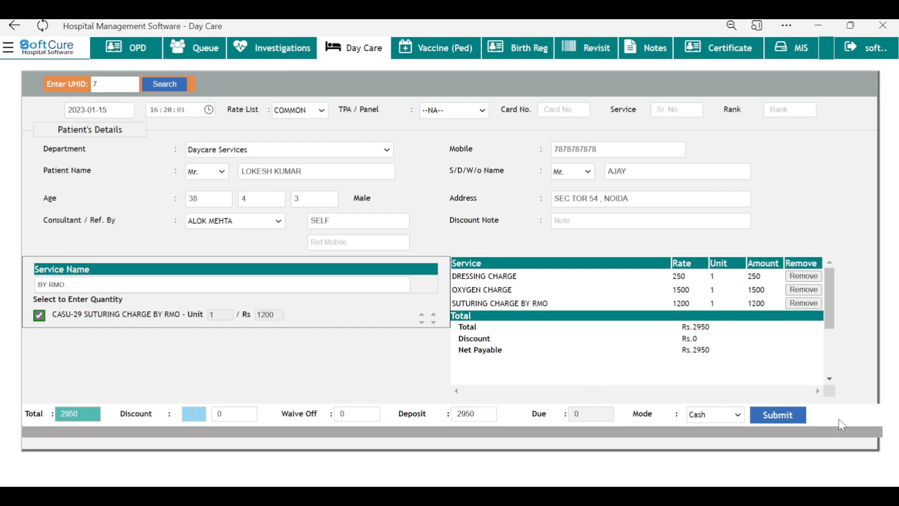
left_click(783, 418)
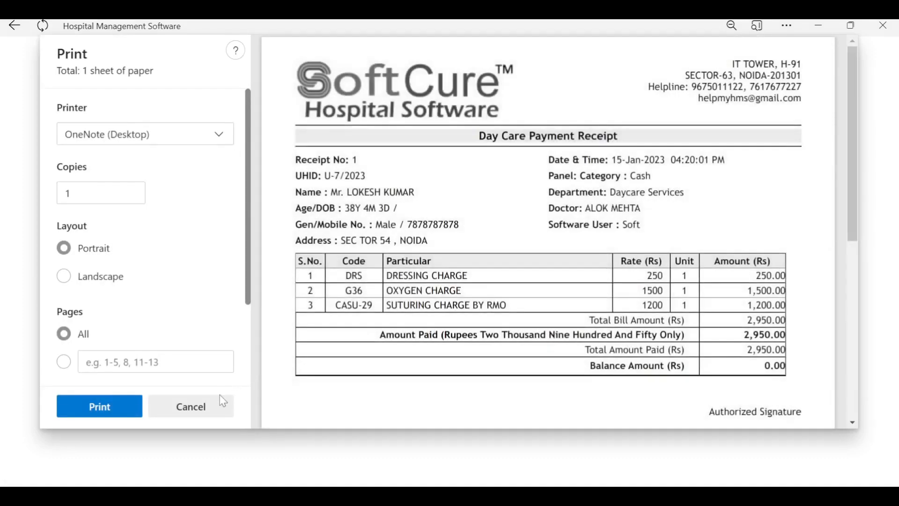
left_click(217, 412)
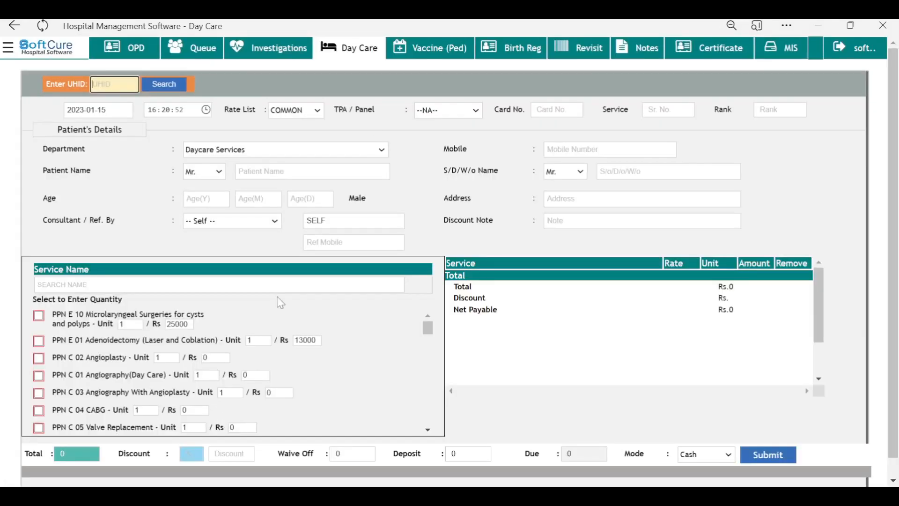
Step: Add the ESR test to an investigation bill with a Rs.50 deposit
left_click(277, 55)
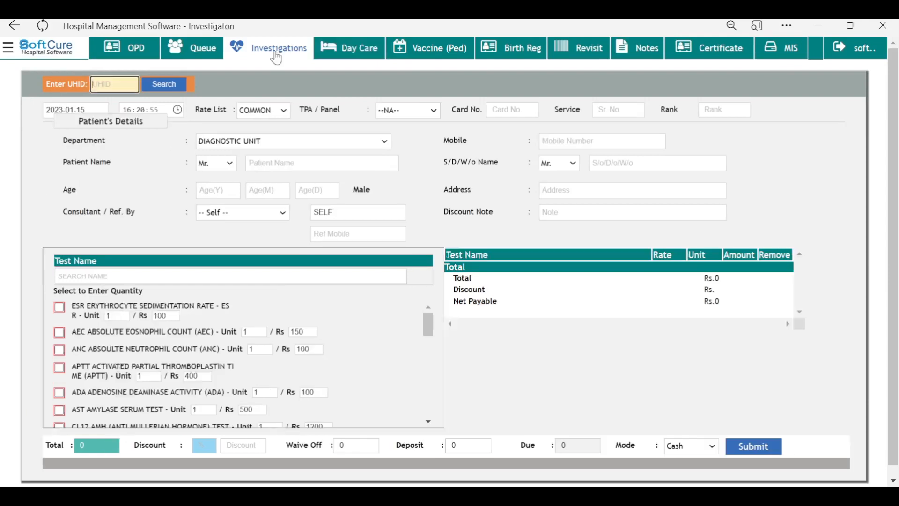
scroll(742, 321, "down", 1)
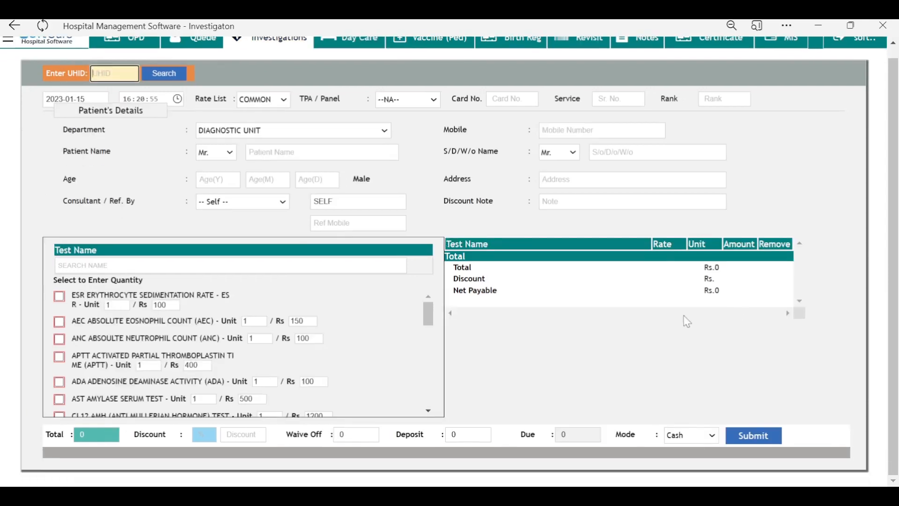
left_click(60, 296)
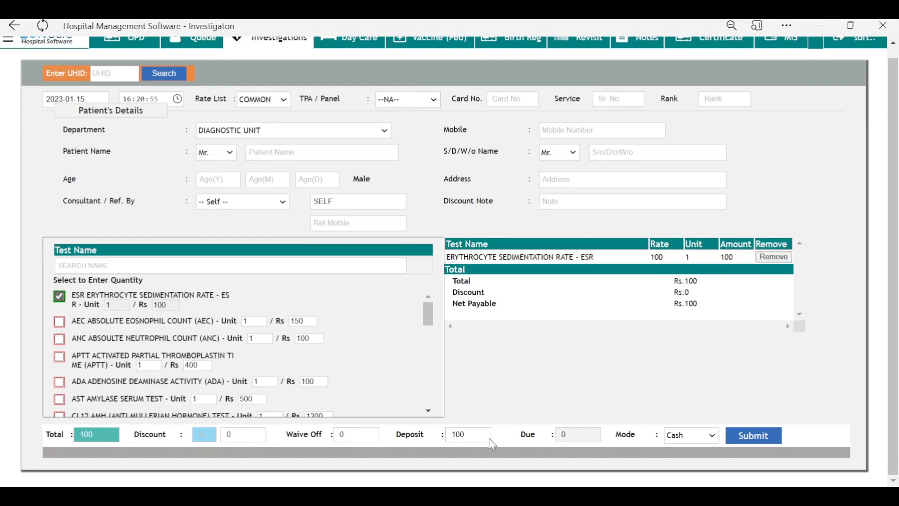
left_click(467, 436)
type("50")
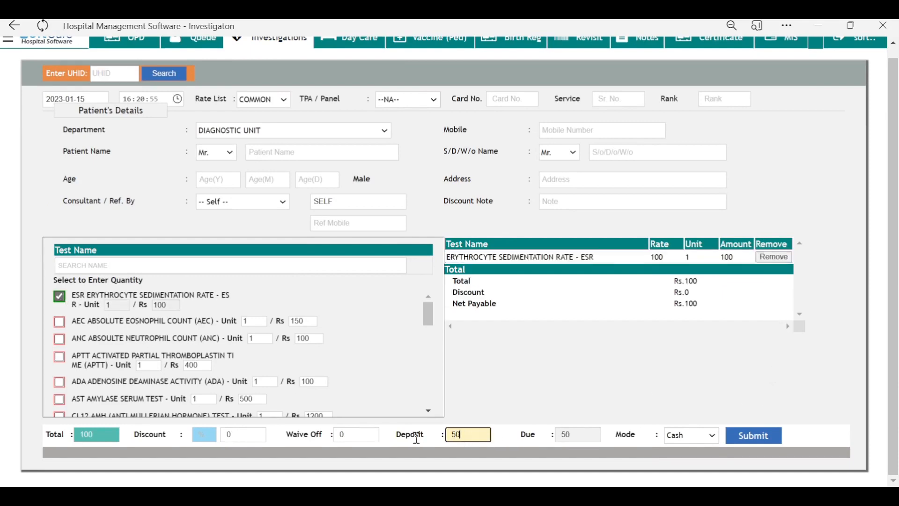
left_click(557, 438)
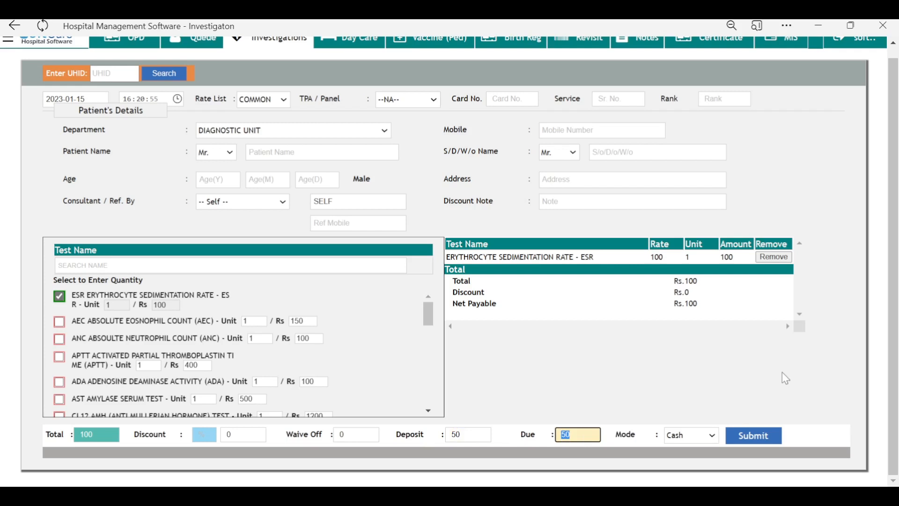
scroll(783, 375, "up", 1)
left_click(363, 57)
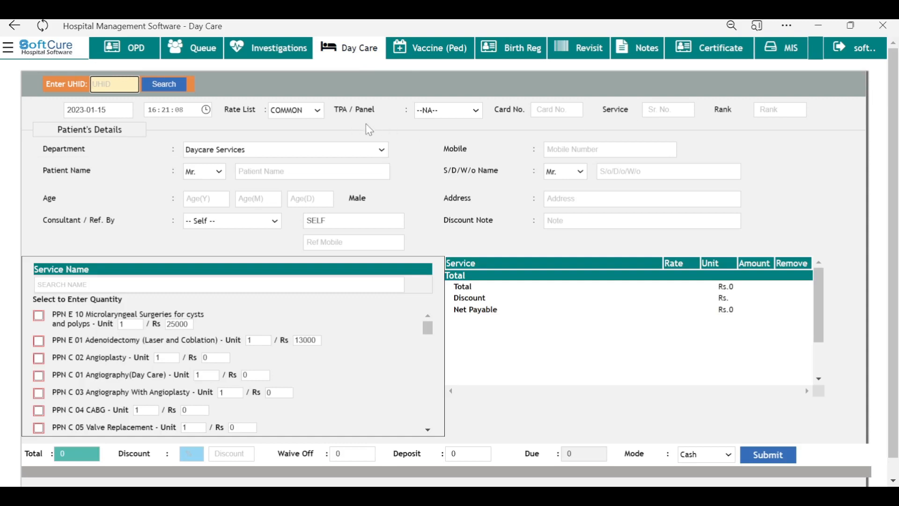
Step: Open the day-care patient's progress notes from the DOCTOR module, keeping next visit 2023-01-15
left_click(8, 49)
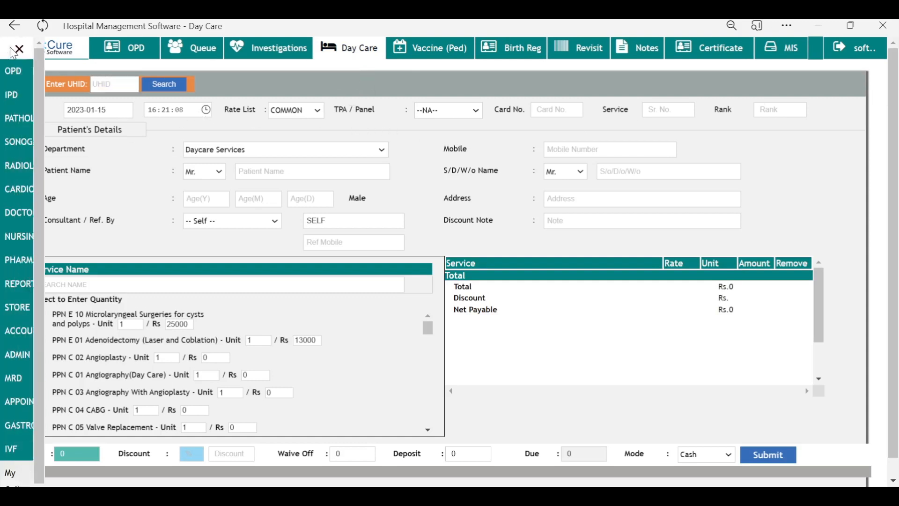
left_click(10, 212)
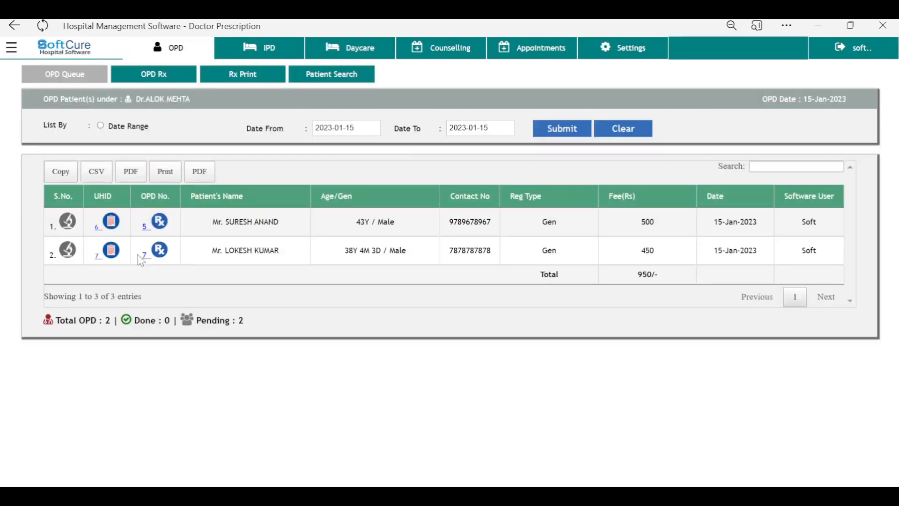
left_click(352, 51)
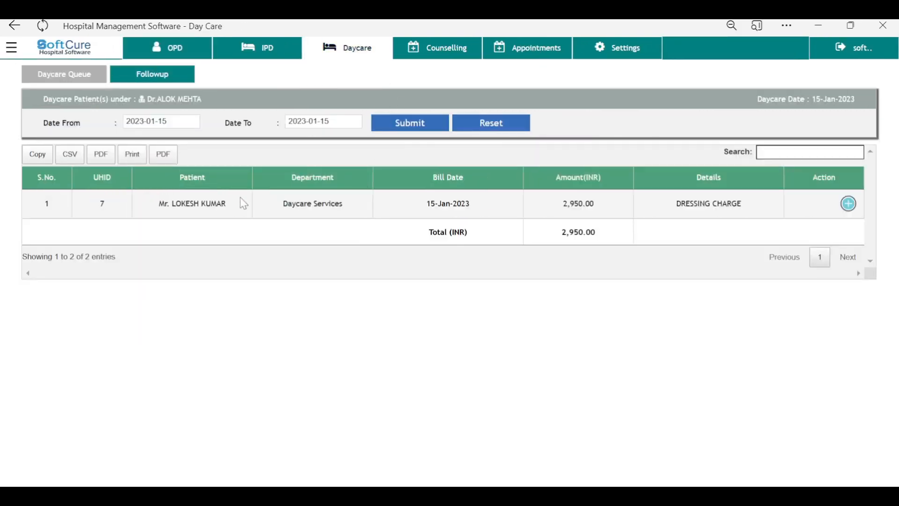
left_click(852, 206)
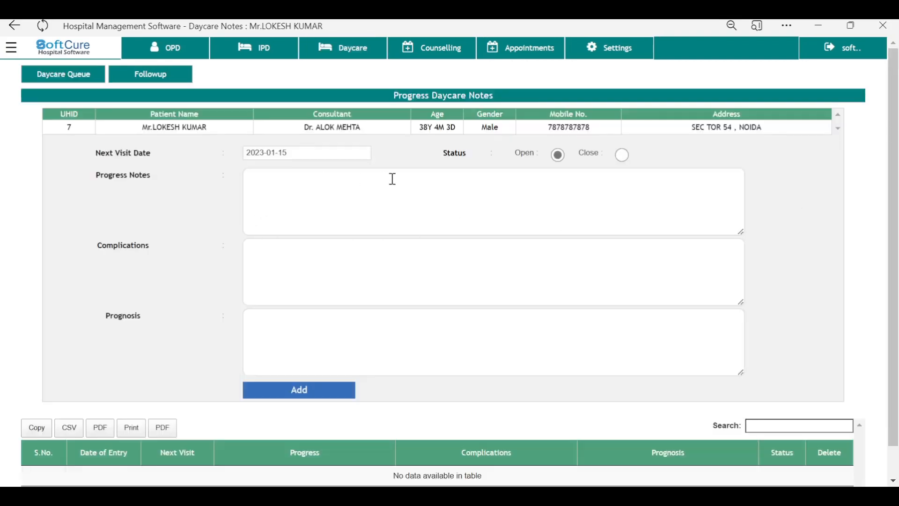
left_click(367, 188)
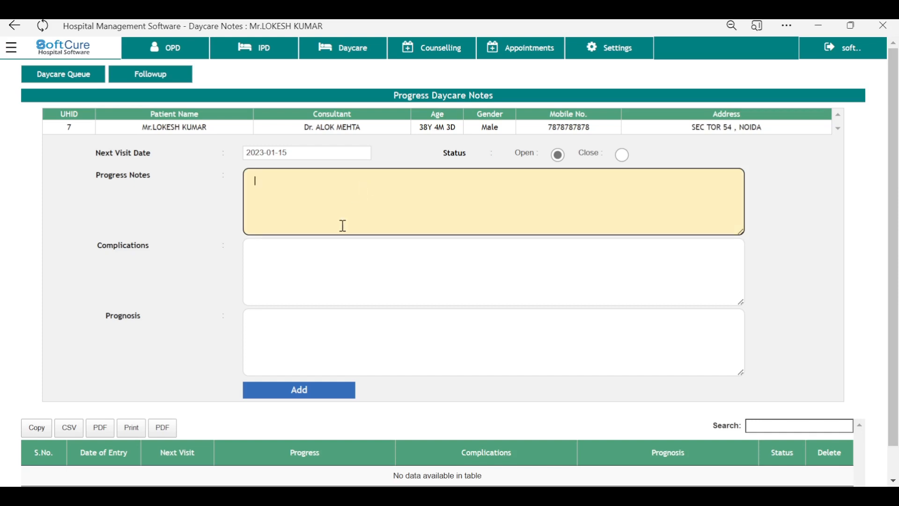
left_click(323, 260)
left_click(315, 151)
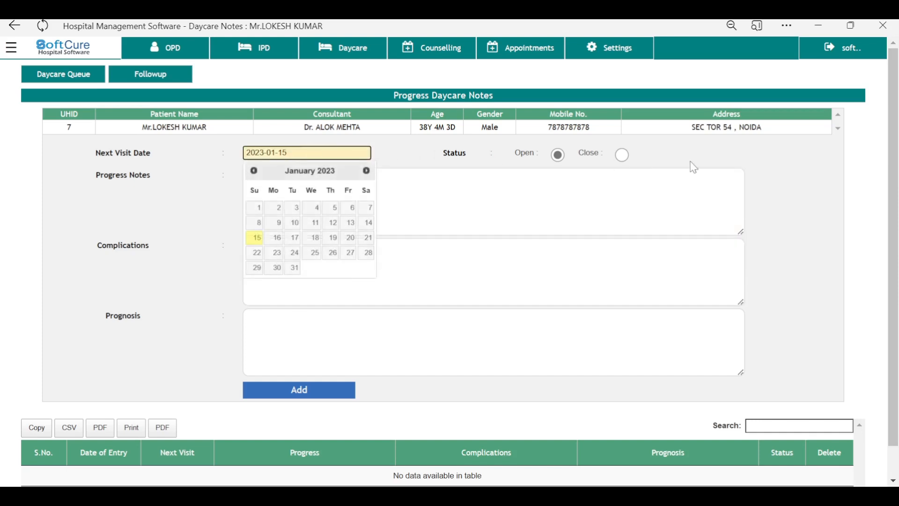
left_click(758, 165)
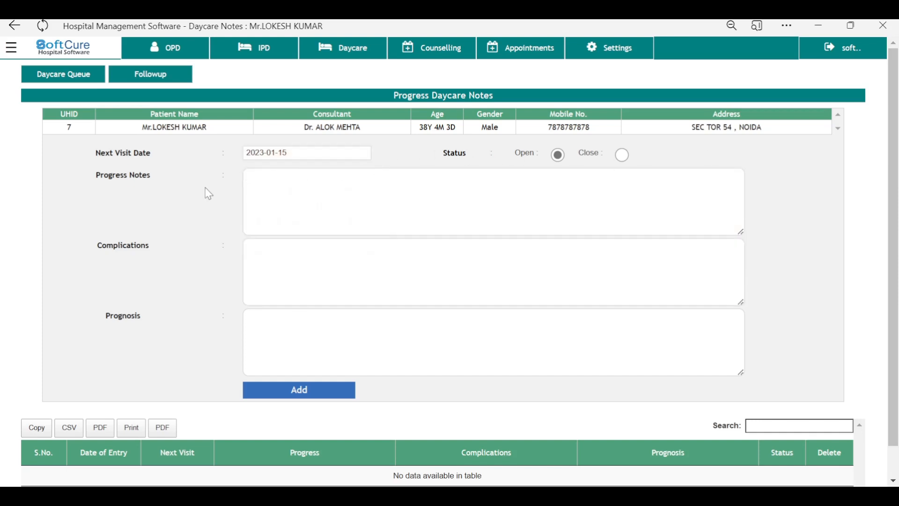
Step: Set the day-care case status to Close
left_click(623, 155)
left_click(560, 158)
left_click(526, 199)
left_click(628, 160)
left_click(628, 161)
left_click(11, 47)
Step: Select the E6- DPT+ HIB + HEP B + POLIO (1st Dose) vaccine on the Paediatric Vaccination form
left_click(17, 79)
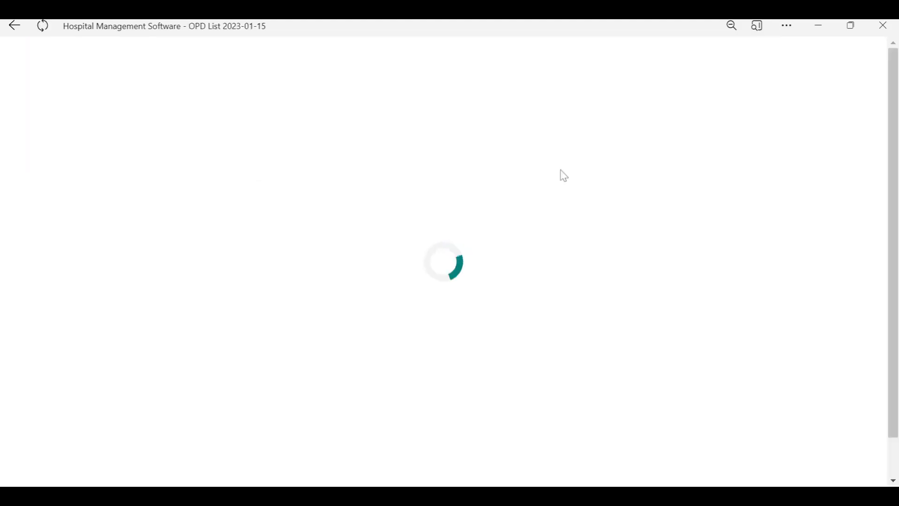
left_click(431, 52)
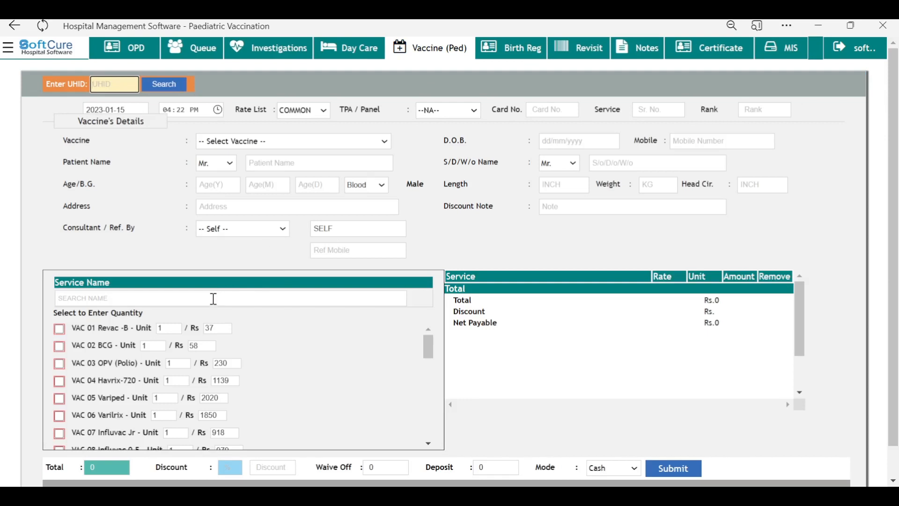
left_click(238, 143)
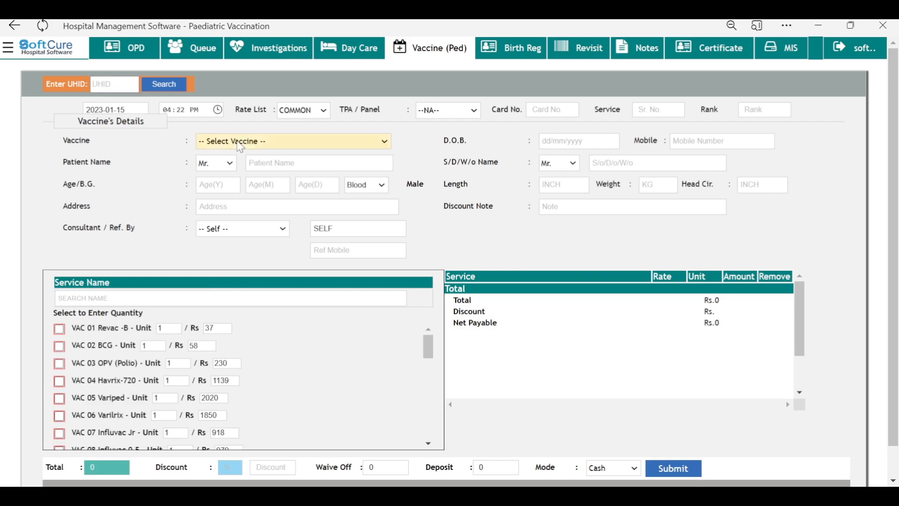
left_click(236, 229)
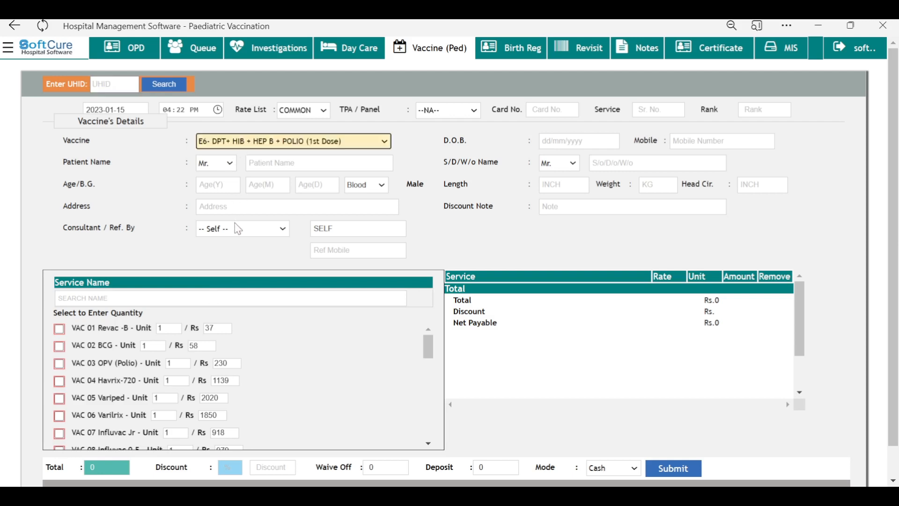
left_click(509, 51)
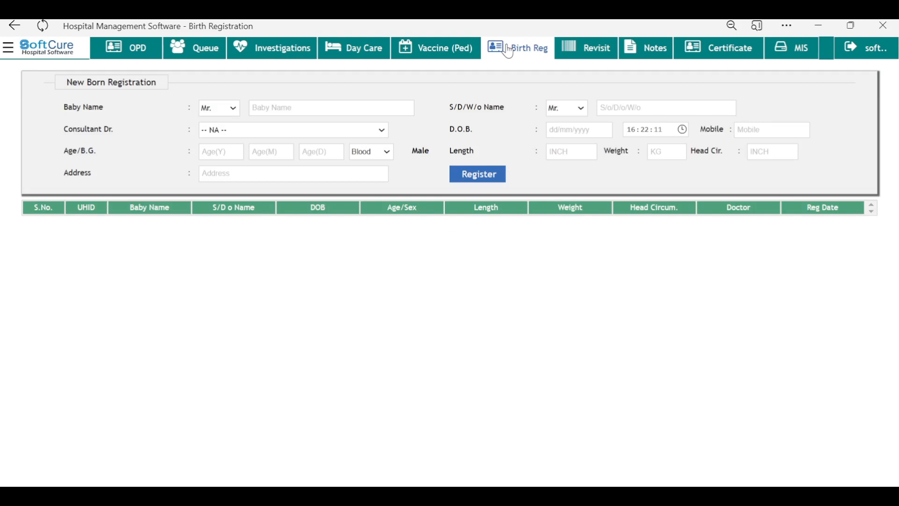
Step: Choose a consultant doctor on the registration form
left_click(370, 109)
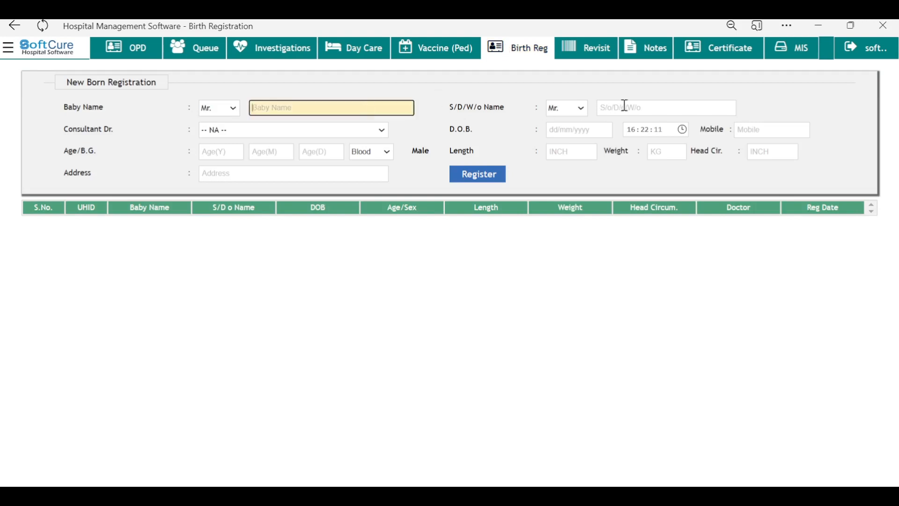
left_click(651, 109)
left_click(331, 132)
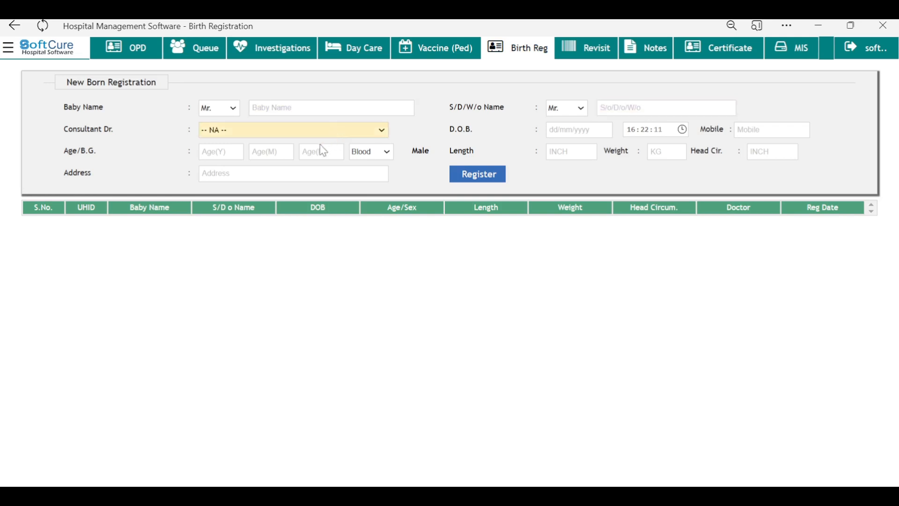
left_click(322, 147)
left_click(418, 102)
Step: Search revisits for UHID 1 and start a prefilled repeat OPD visit for that patient
left_click(592, 52)
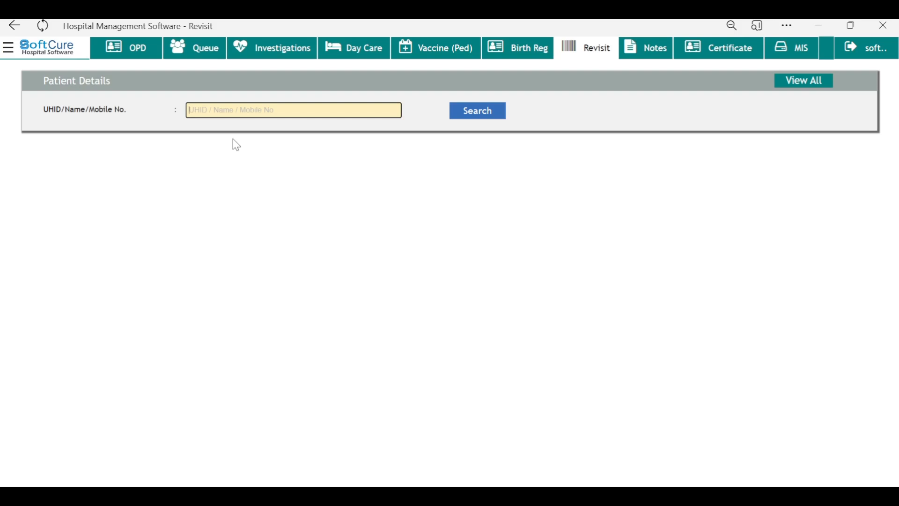
type("1")
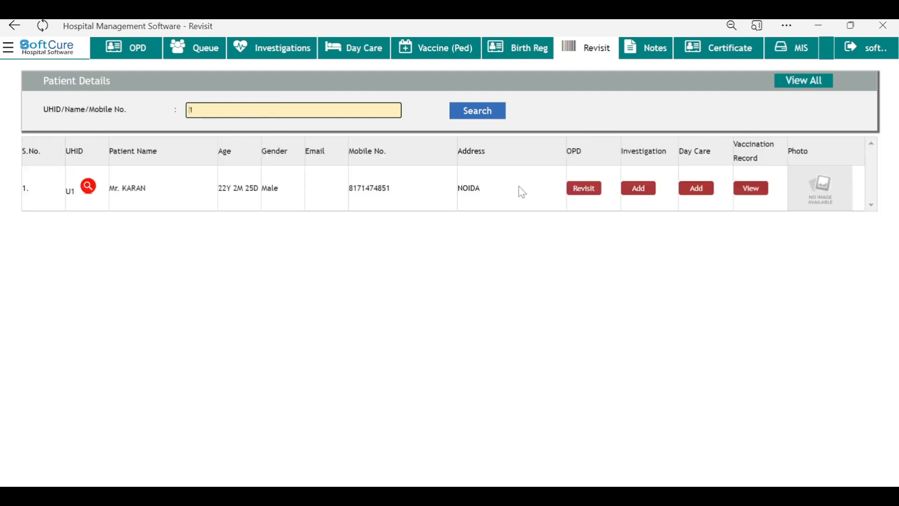
left_click(599, 193)
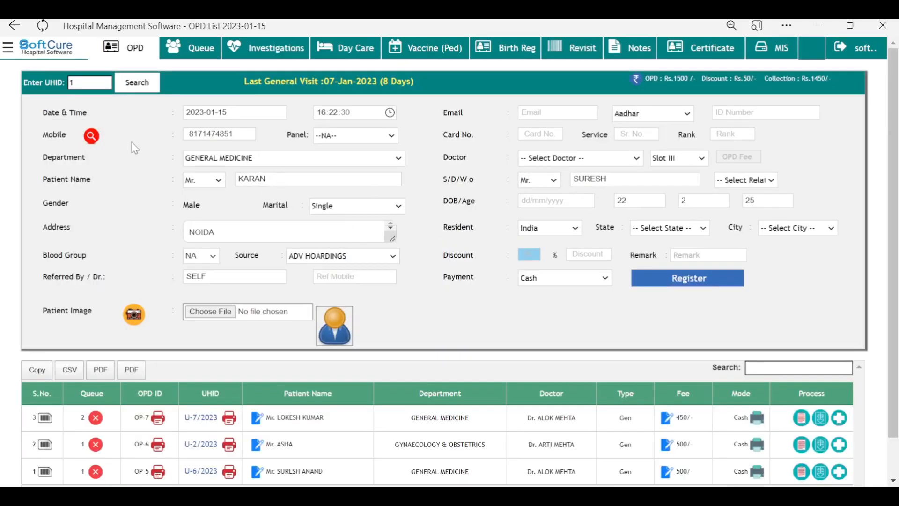
double_click(81, 85)
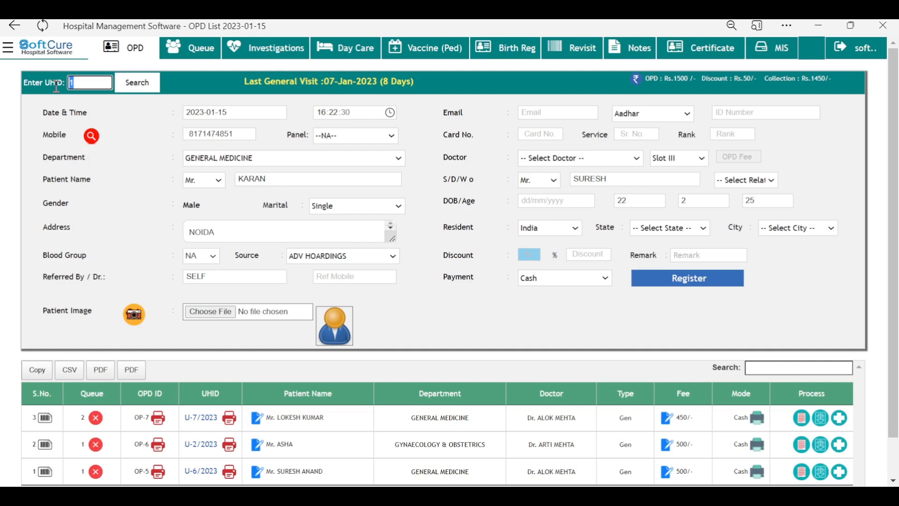
Step: Look up UHID 3, find the patient by mobile number, and start a revisit
left_click(473, 104)
double_click(96, 81)
type("3")
left_click(136, 87)
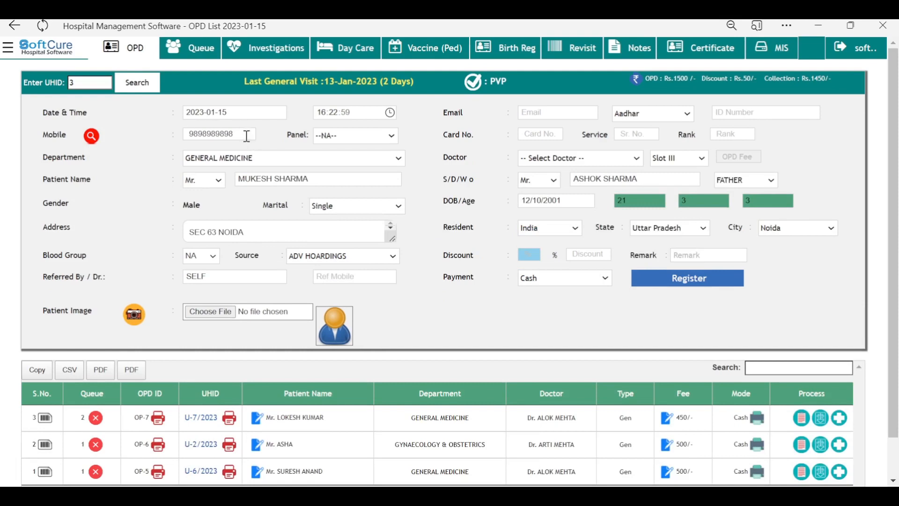
left_click_drag(245, 135, 149, 136)
left_click(223, 134)
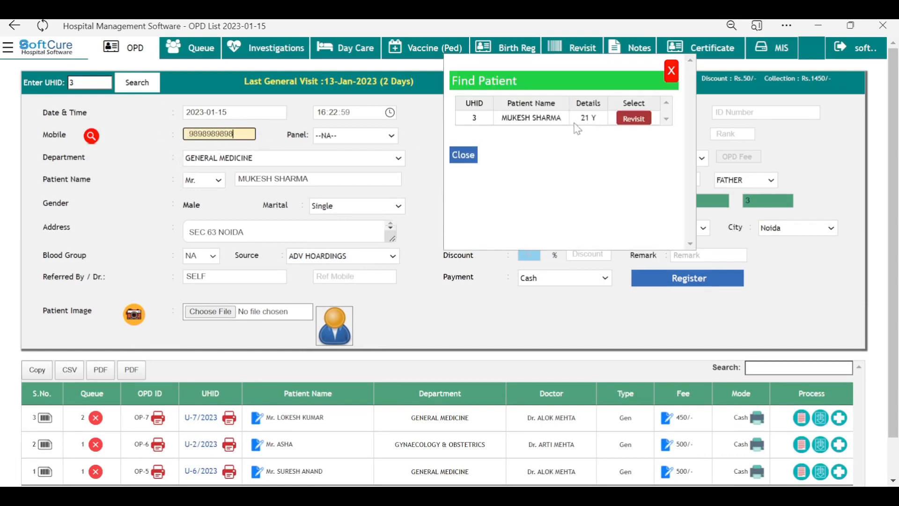
left_click_drag(564, 118, 495, 126)
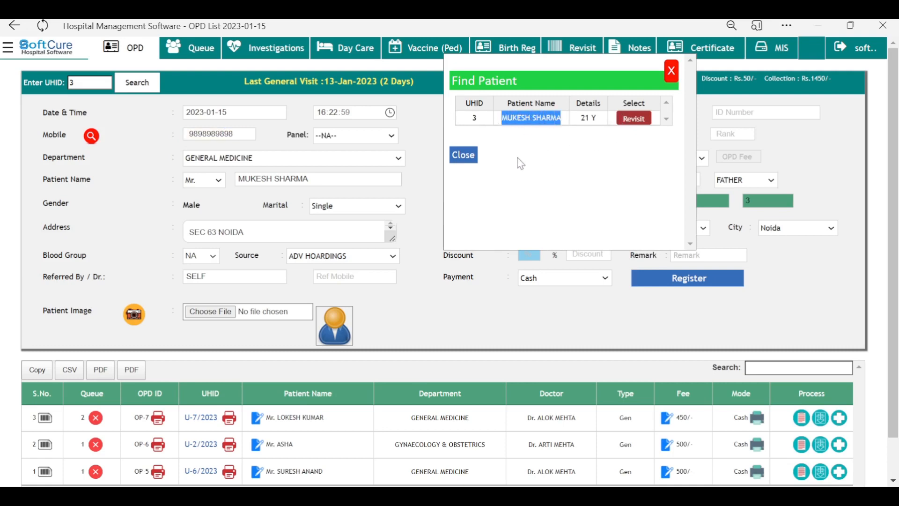
left_click(621, 121)
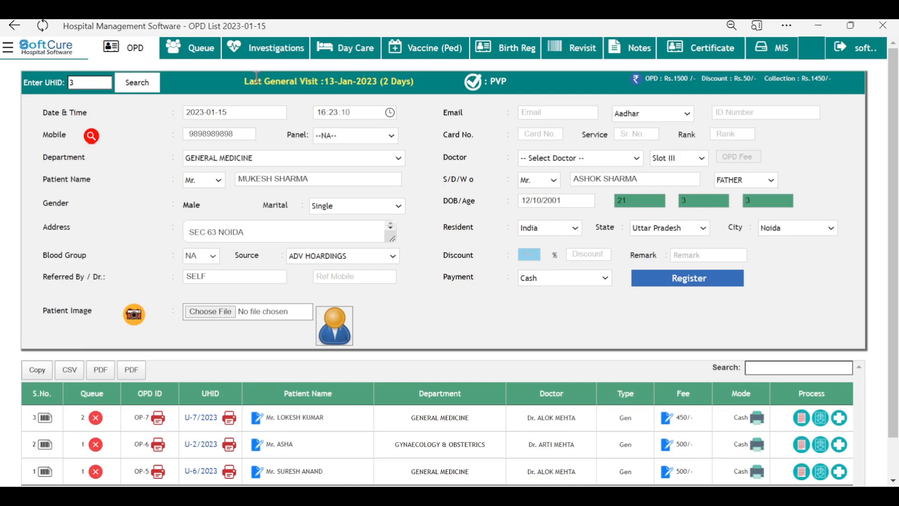
Step: Assign a consultant doctor to the General Medicine revisit with the 0 PVP slot
left_click_drag(244, 82, 420, 92)
double_click(503, 81)
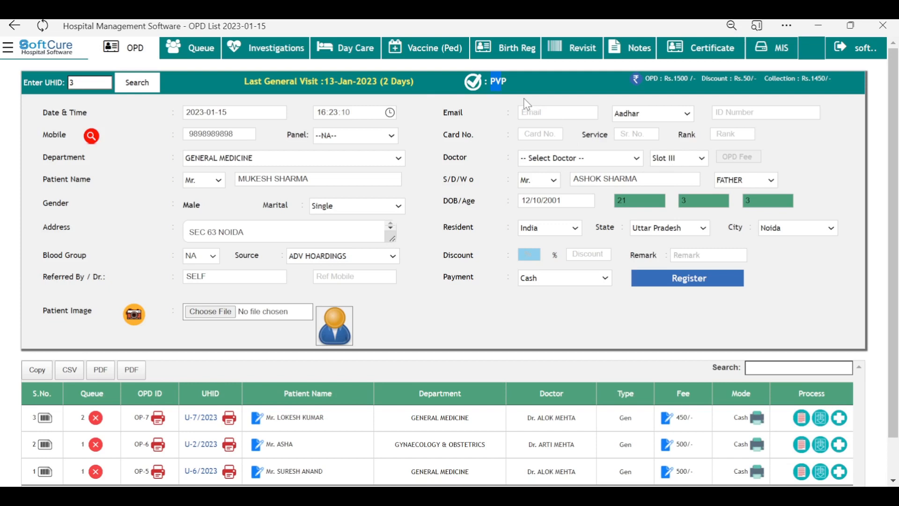
left_click(562, 188)
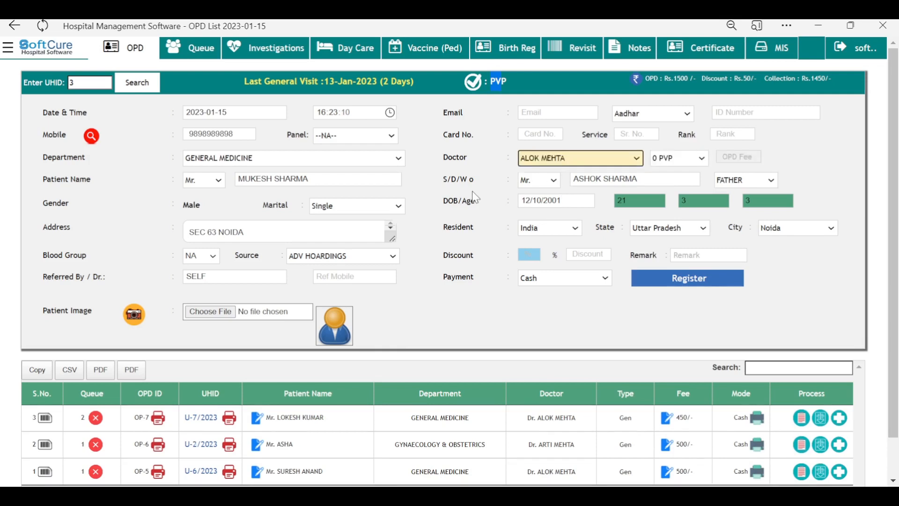
left_click(546, 86)
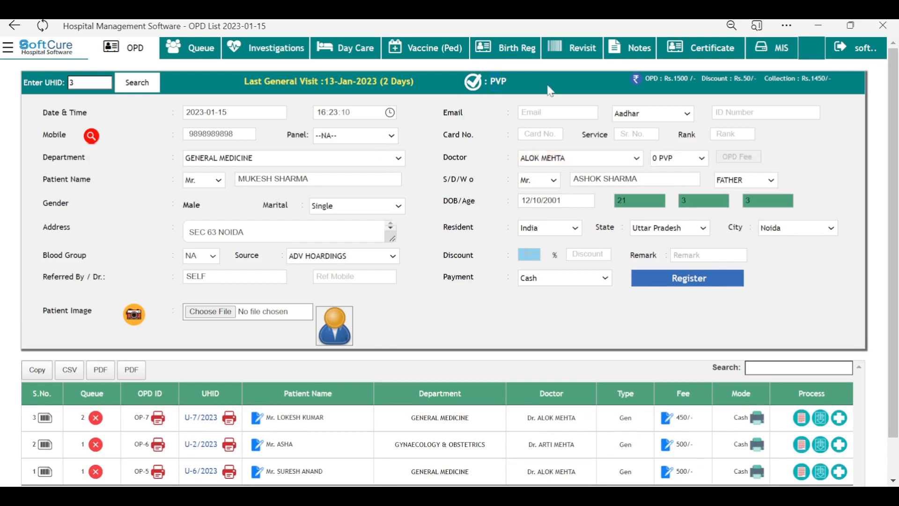
left_click(690, 161)
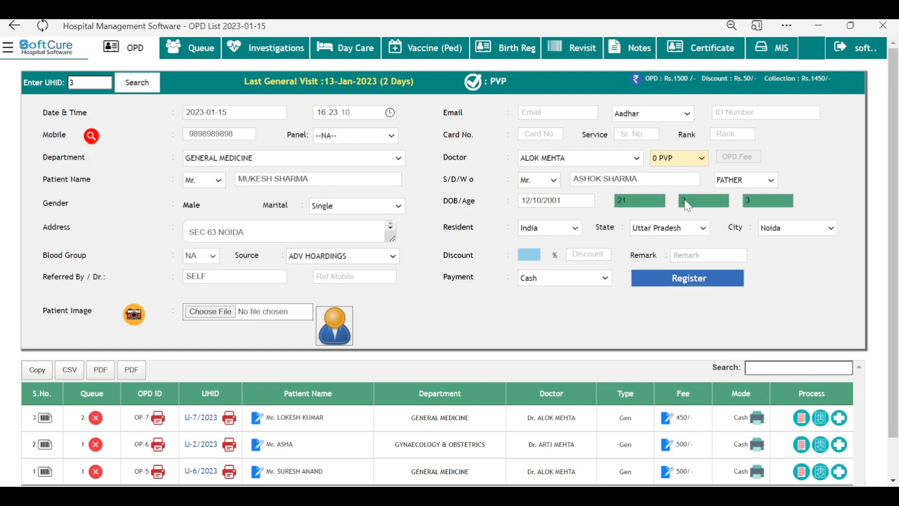
Step: On the Certificate page, look up UHID 2 and load the Fitness Certificate template
left_click(708, 55)
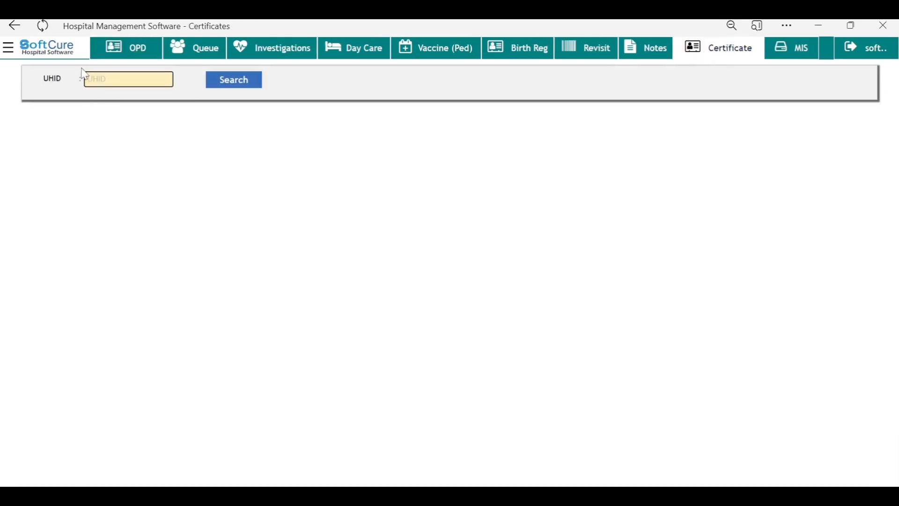
type("2")
key("Return")
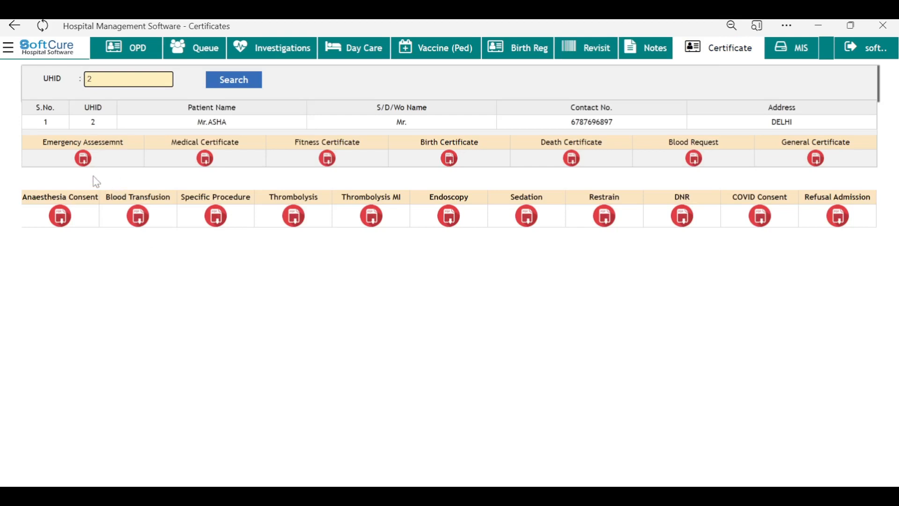
left_click(196, 163)
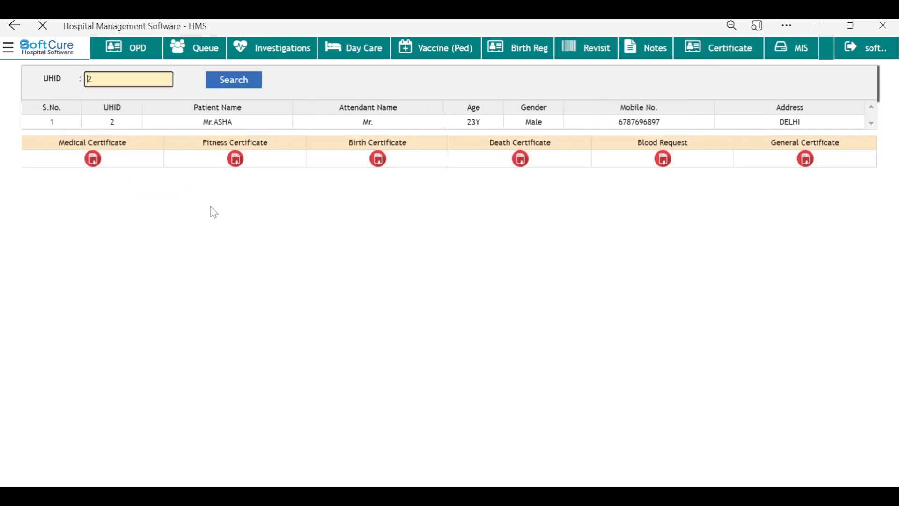
scroll(457, 305, "down", 1)
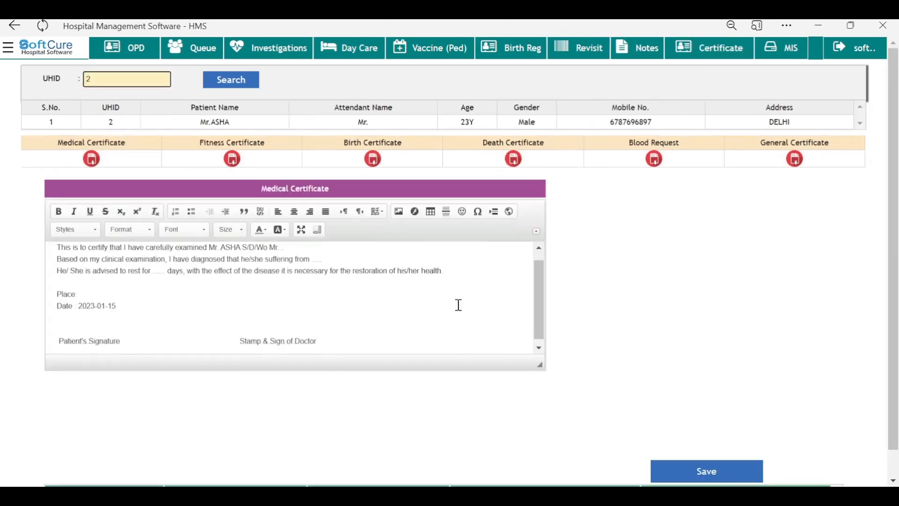
scroll(457, 306, "up", 1)
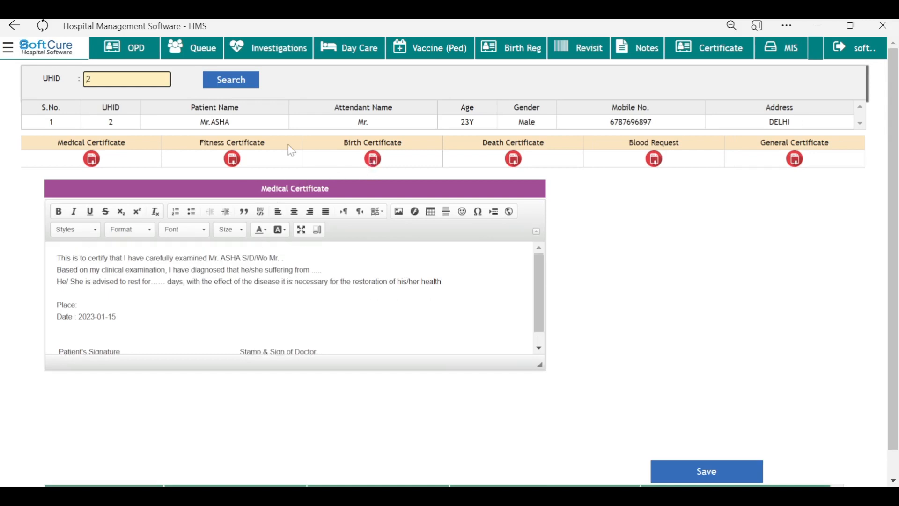
left_click(235, 160)
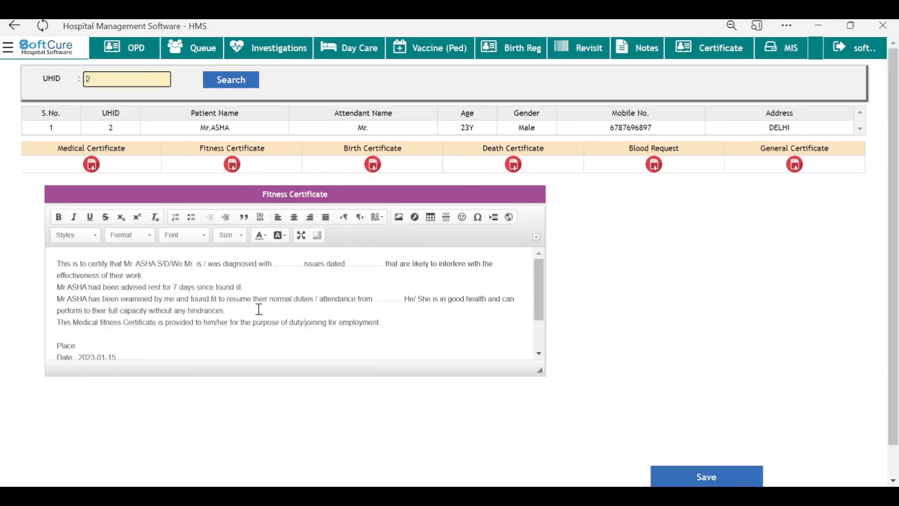
Step: Enter diagnosis ABC and issue date 23/09/2023 on the fitness certificate, reaching the place line
left_click(303, 263)
type("ABC")
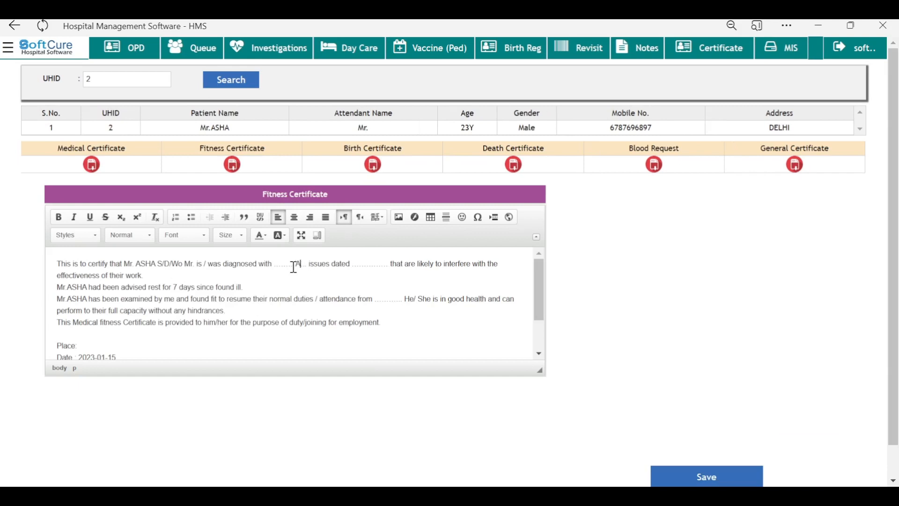
left_click(371, 264)
type("23/09")
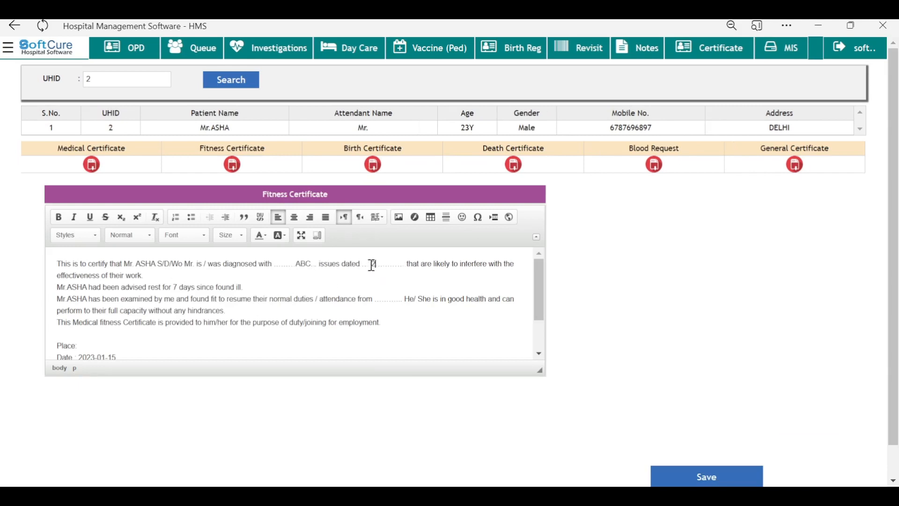
type("/2023")
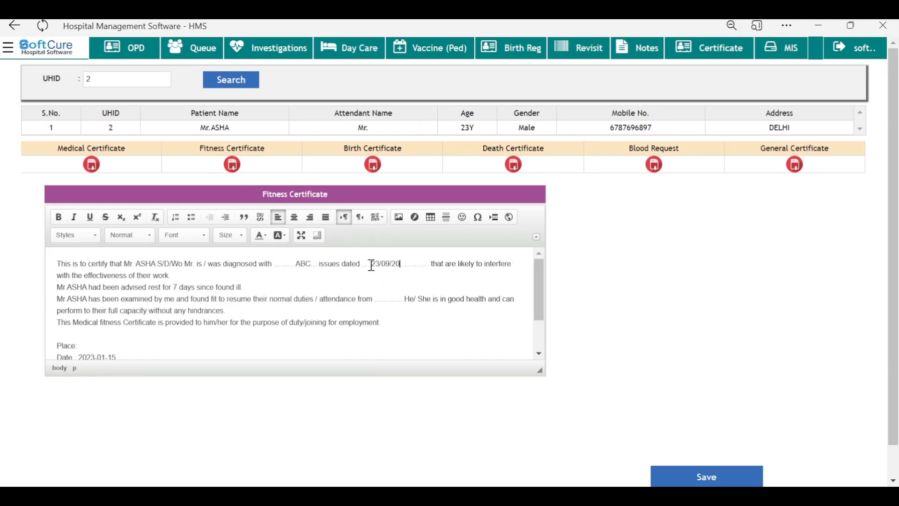
scroll(197, 309, "down", 1)
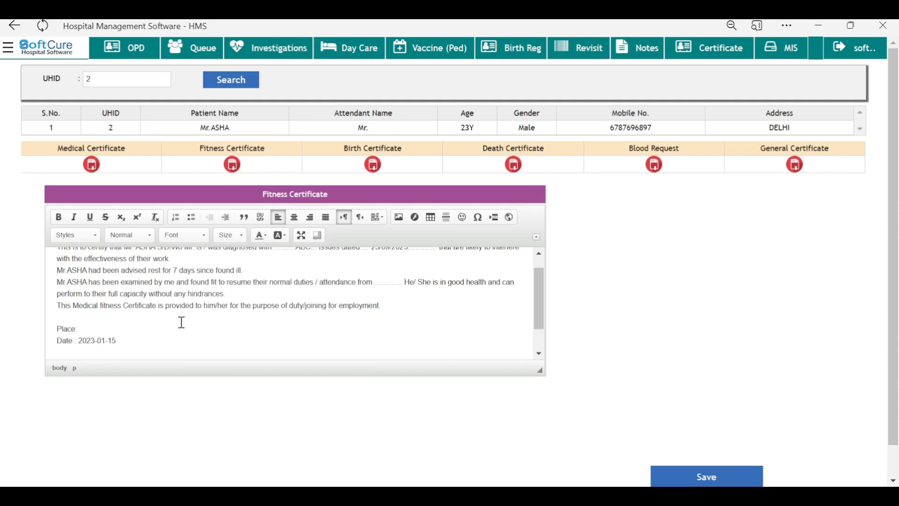
left_click(139, 328)
Step: Save the fitness certificate without printing it
left_click(702, 474)
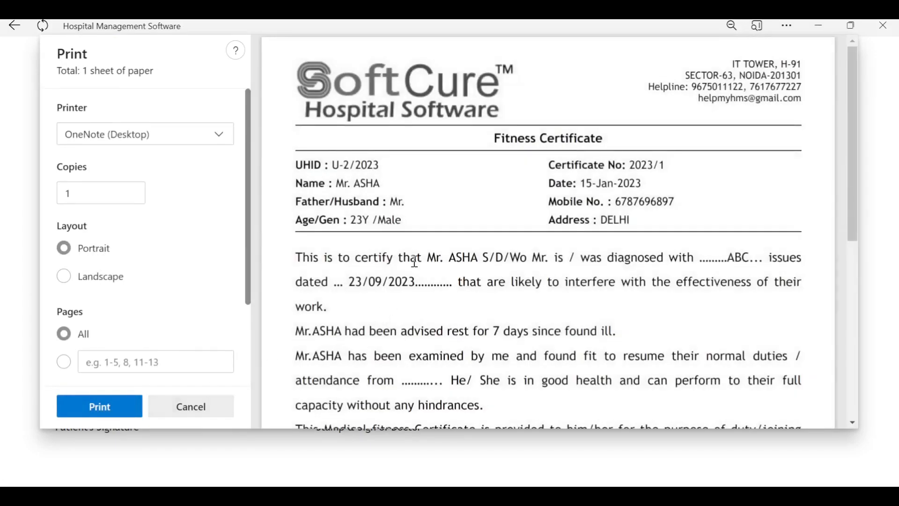
scroll(482, 224, "down", 1)
scroll(609, 280, "down", 1)
scroll(607, 288, "up", 1)
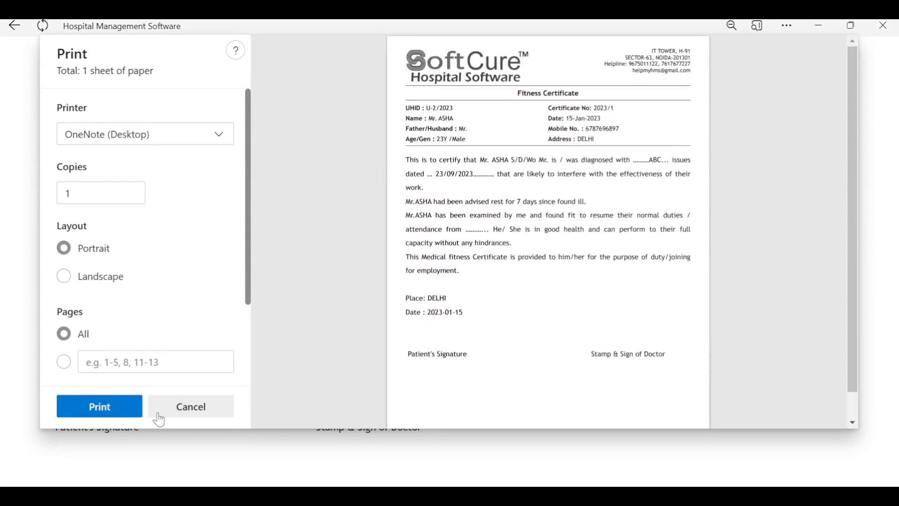
left_click(193, 407)
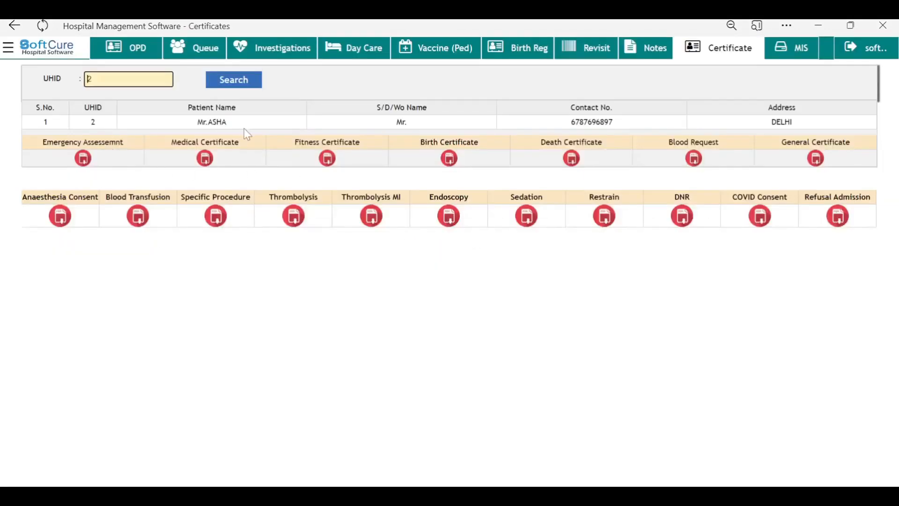
Step: Reopen Fitness Certificate and check the saved record ending with DELHI in the list
left_click(328, 159)
scroll(610, 341, "down", 3)
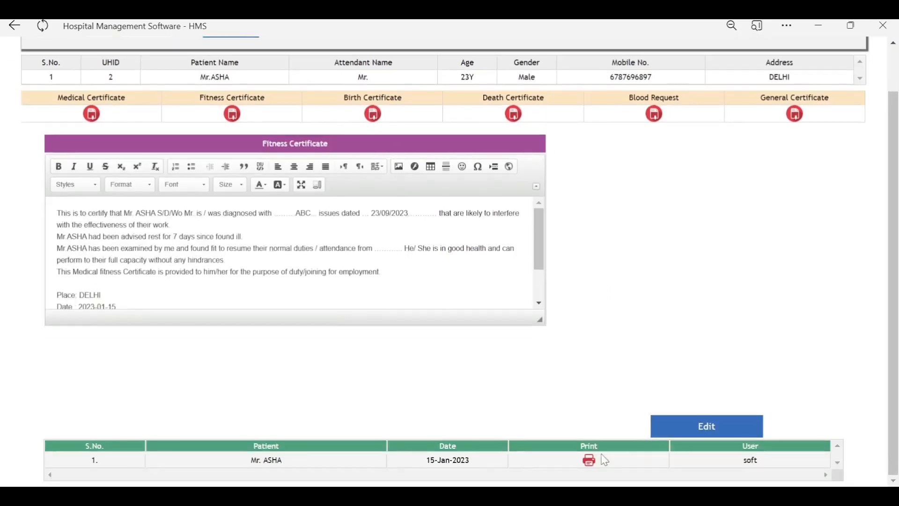
left_click_drag(401, 450, 458, 459)
left_click(618, 345)
scroll(618, 346, "up", 2)
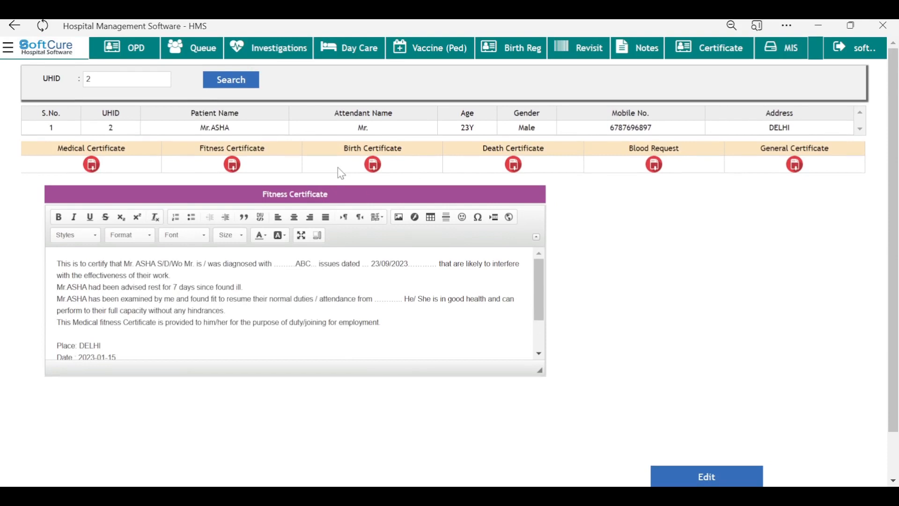
Step: Load the Disability Certificate template, then bring up the MIS OPD Collection report
left_click(792, 168)
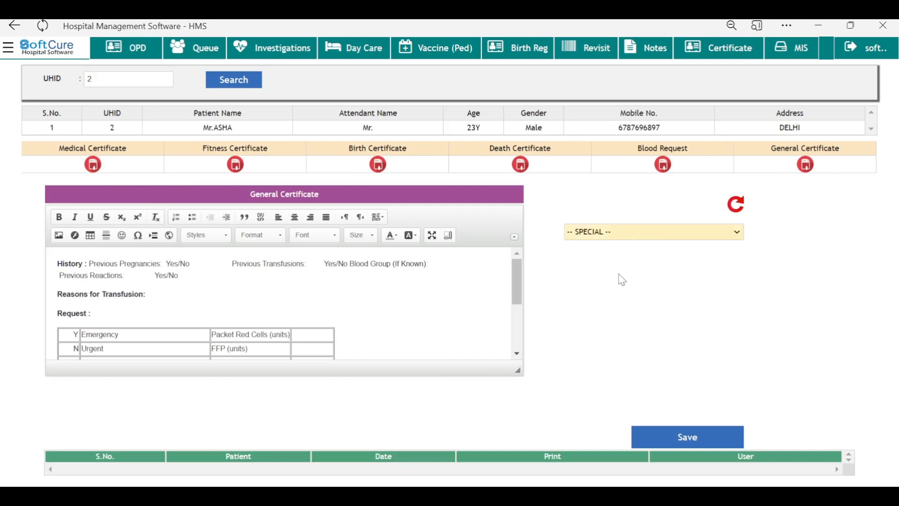
left_click(613, 291)
scroll(459, 306, "down", 1)
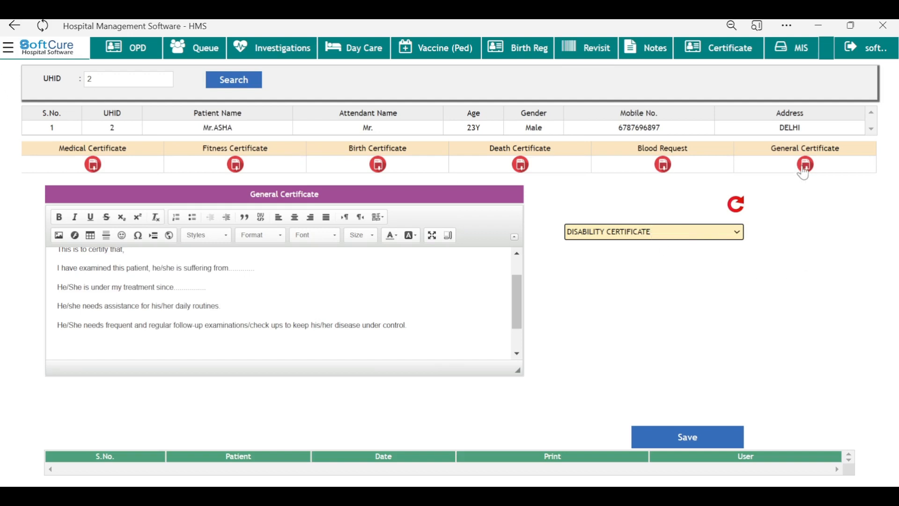
left_click(798, 52)
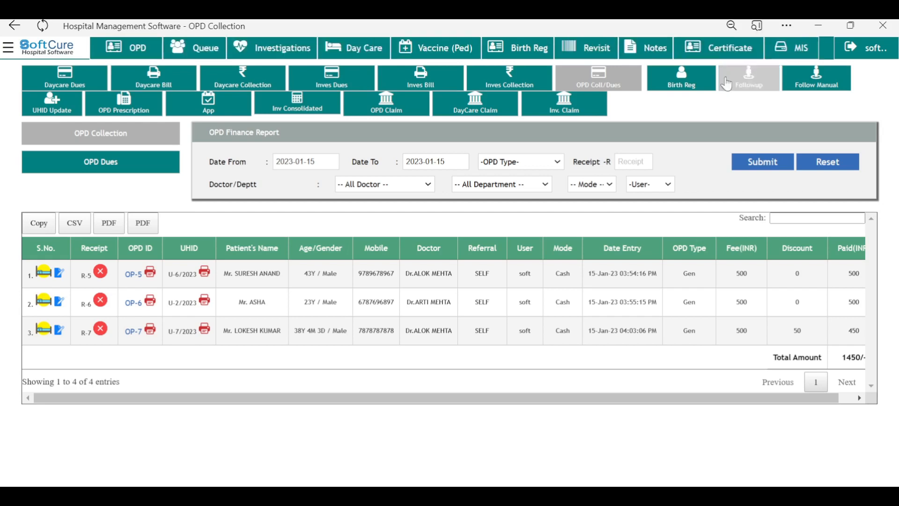
Step: Review the OPD collection, investigation collection, investigation final bill and investigation dues reports
left_click(618, 85)
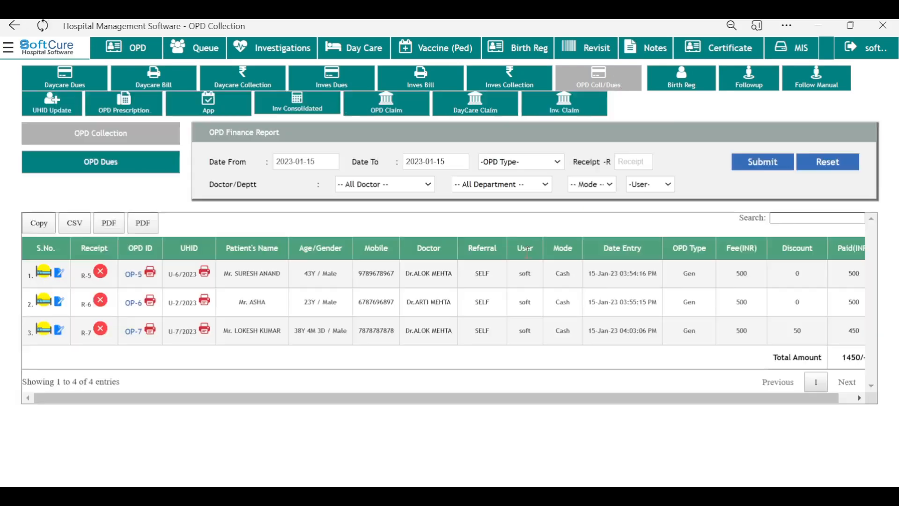
left_click(521, 83)
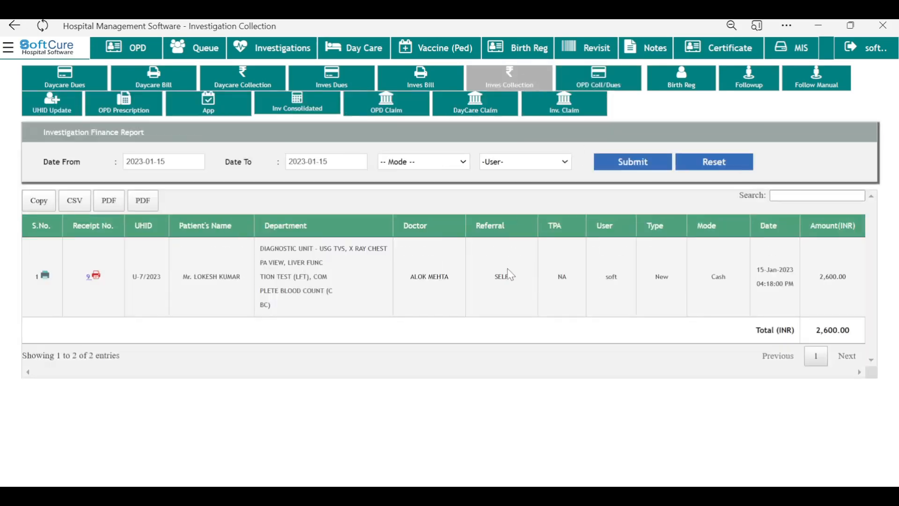
left_click(417, 75)
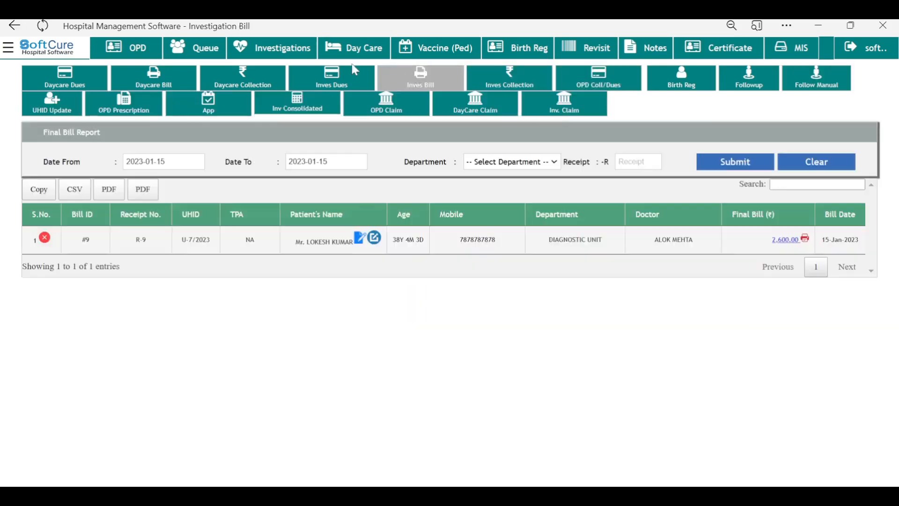
left_click(355, 71)
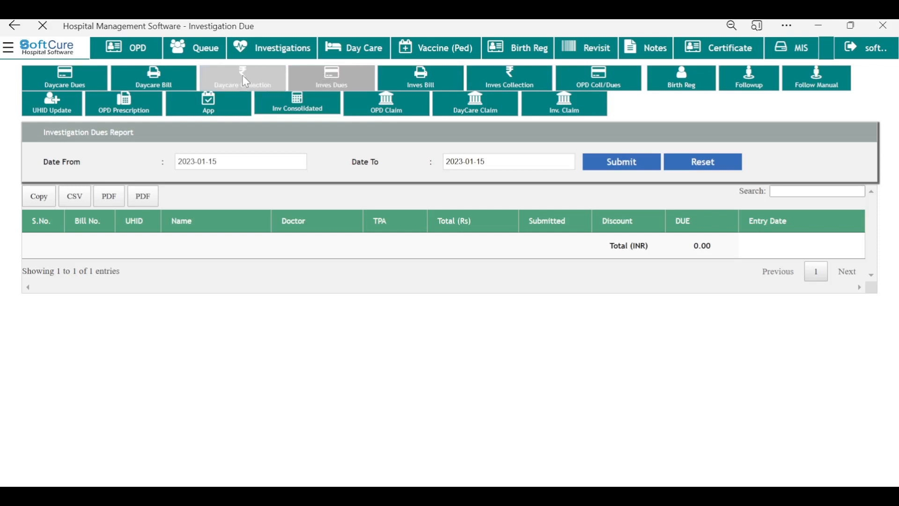
Step: Review the daycare collection, bill, dues and final bill reports, then birth registration and manual follow-up
left_click(246, 82)
left_click(157, 80)
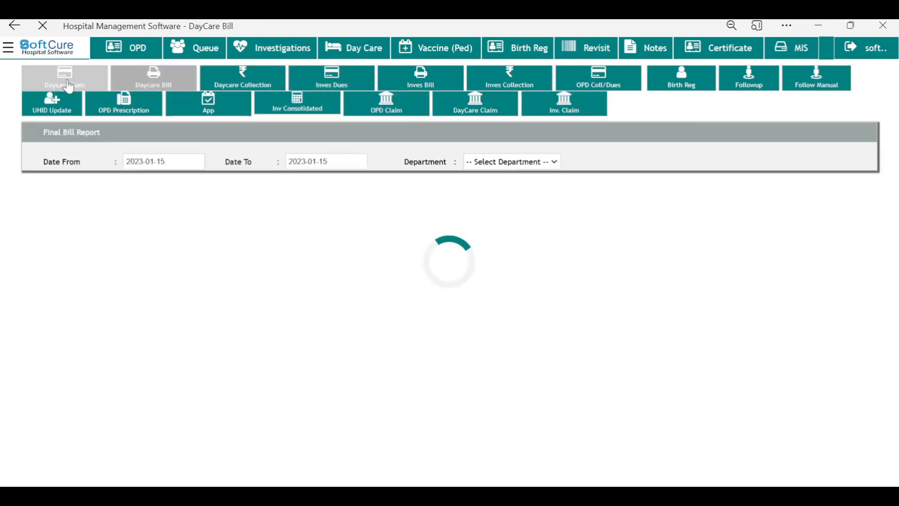
left_click(75, 84)
left_click(143, 85)
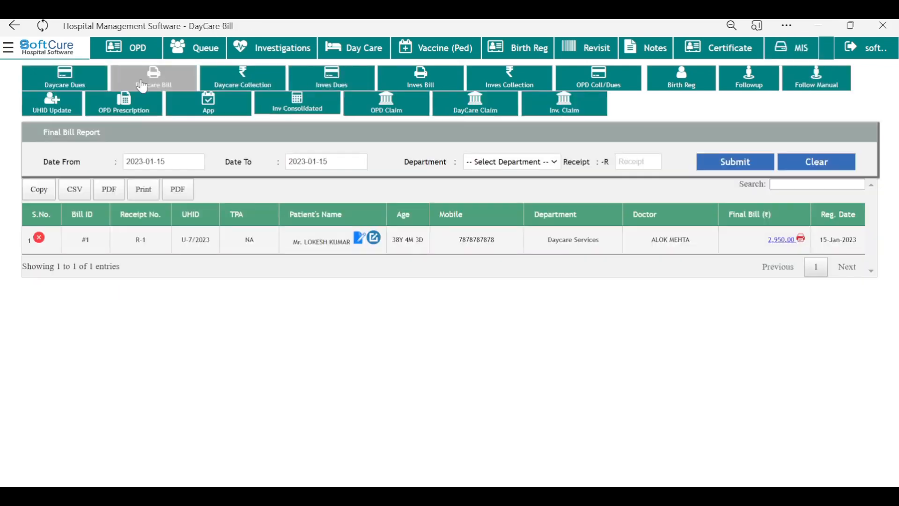
left_click(66, 80)
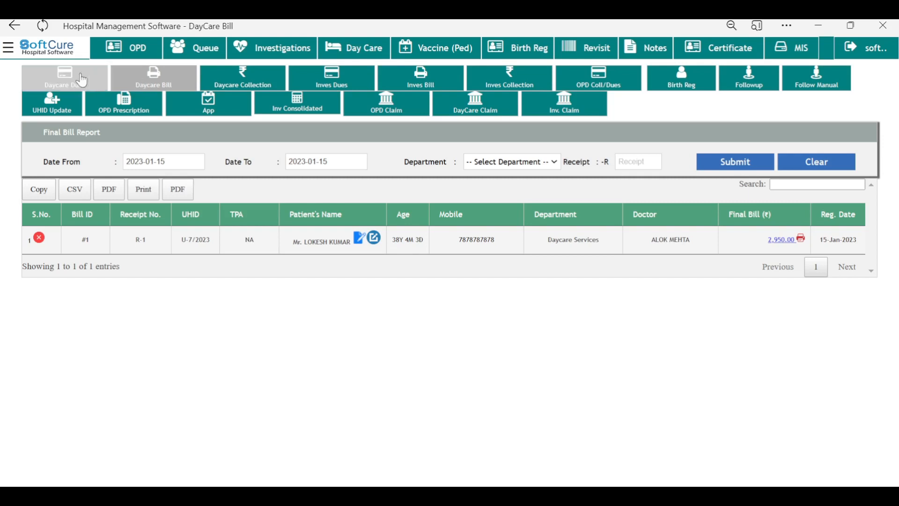
left_click(323, 88)
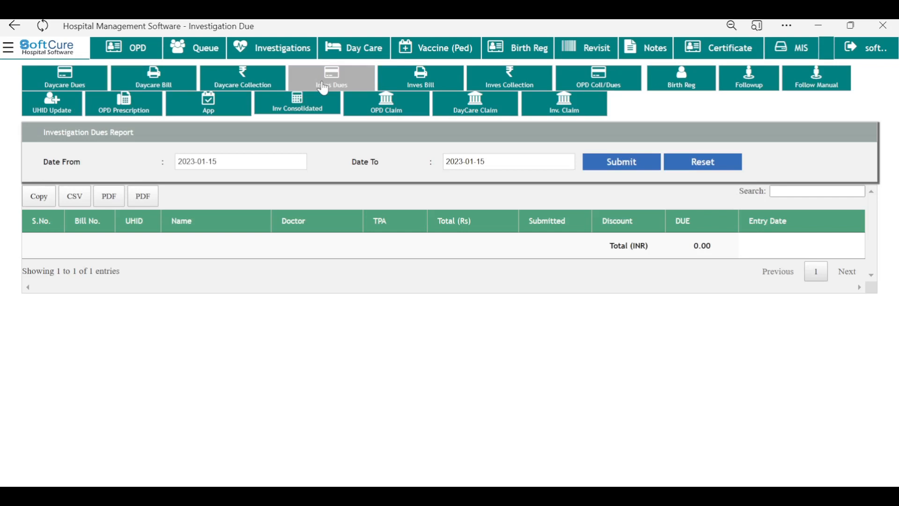
left_click(691, 88)
left_click(831, 93)
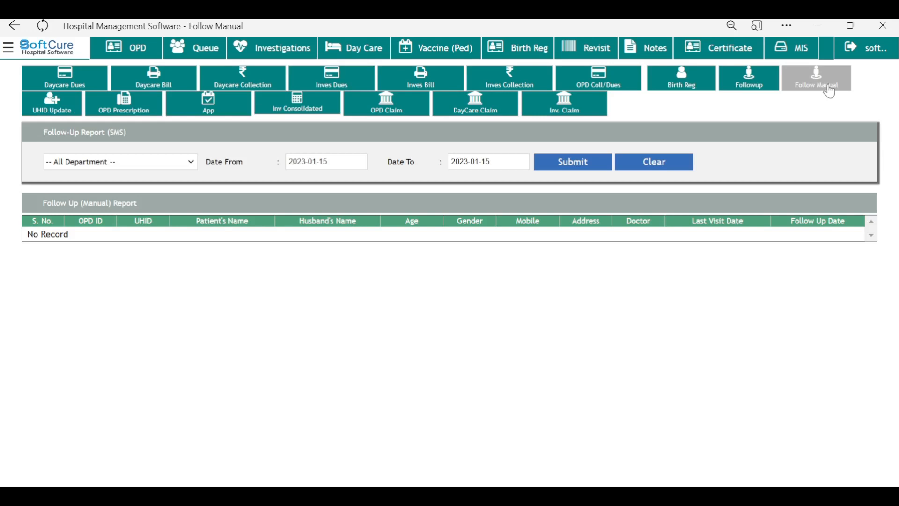
Step: Set a 30 January 2023 follow-up date for OPD patient 7 from the queue
left_click(199, 48)
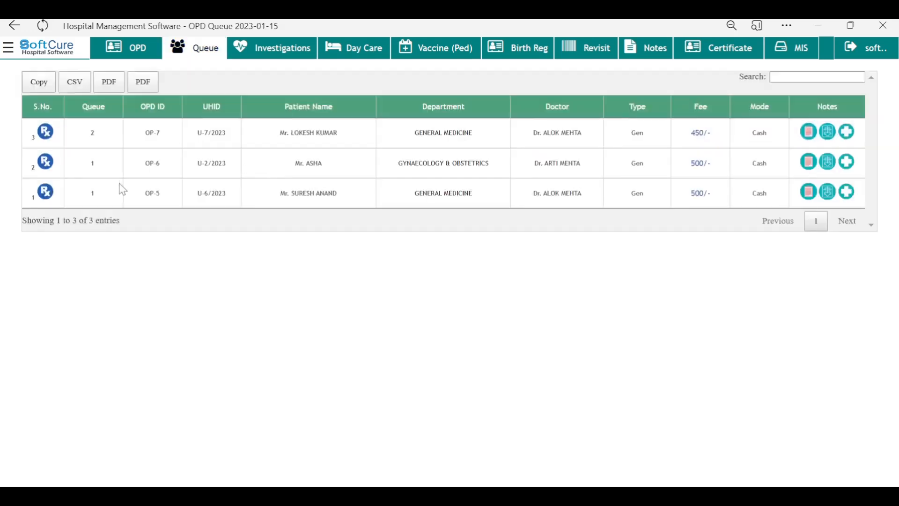
left_click(45, 134)
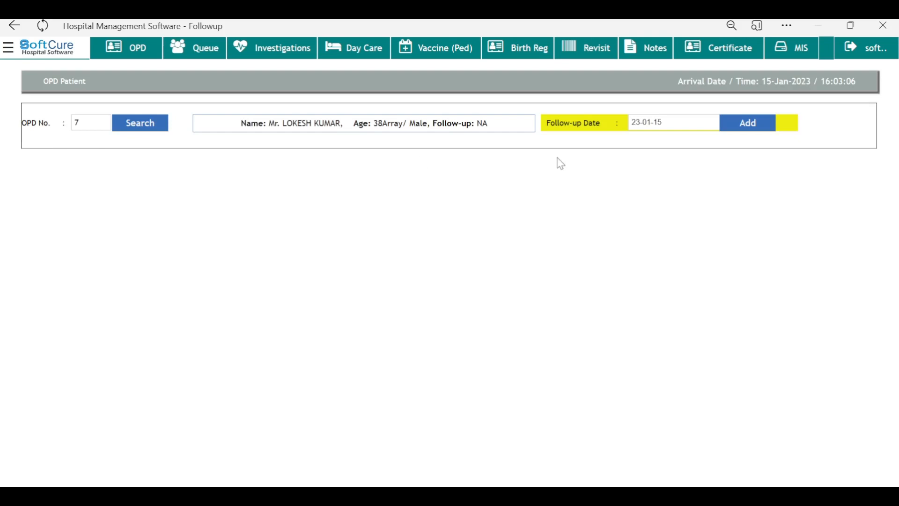
left_click(678, 123)
left_click(668, 242)
left_click(744, 127)
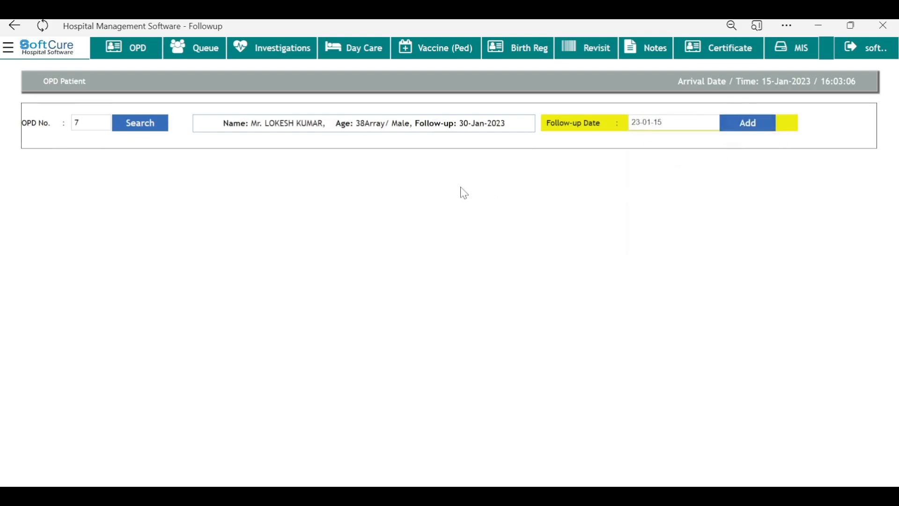
Step: List manual follow-ups due from 15 to 30 January 2023 in the MIS report
left_click(798, 58)
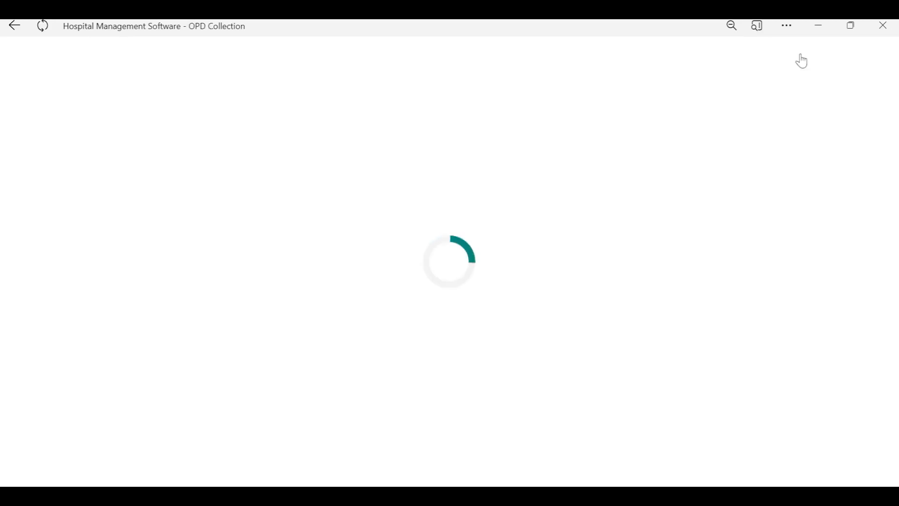
left_click(817, 79)
left_click(319, 162)
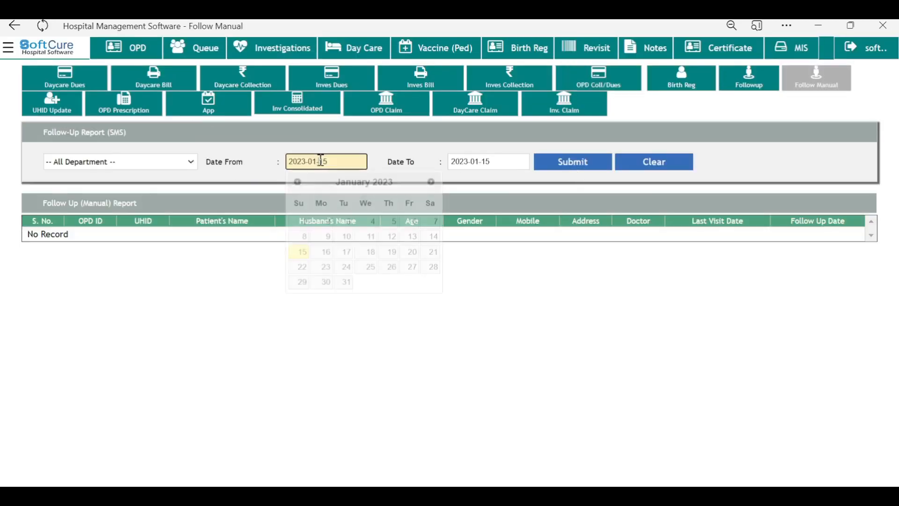
left_click(483, 164)
left_click(488, 282)
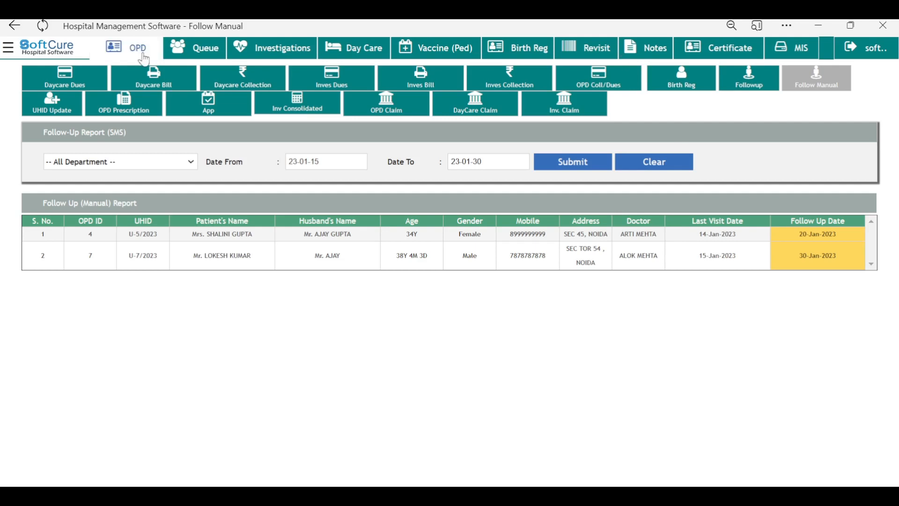
left_click(50, 110)
Step: Load the patient details for UHID 2, then show the OPD list for 2023-01-15
left_click(189, 165)
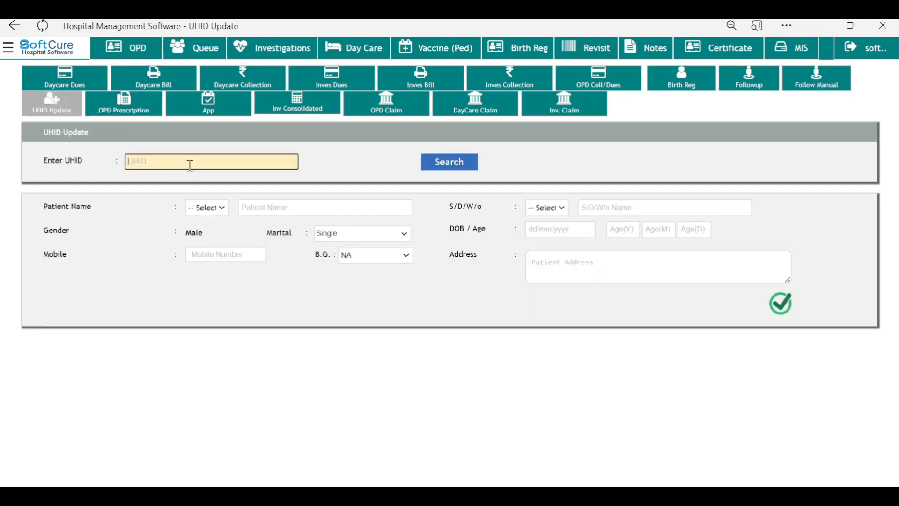
type("2")
key("Return")
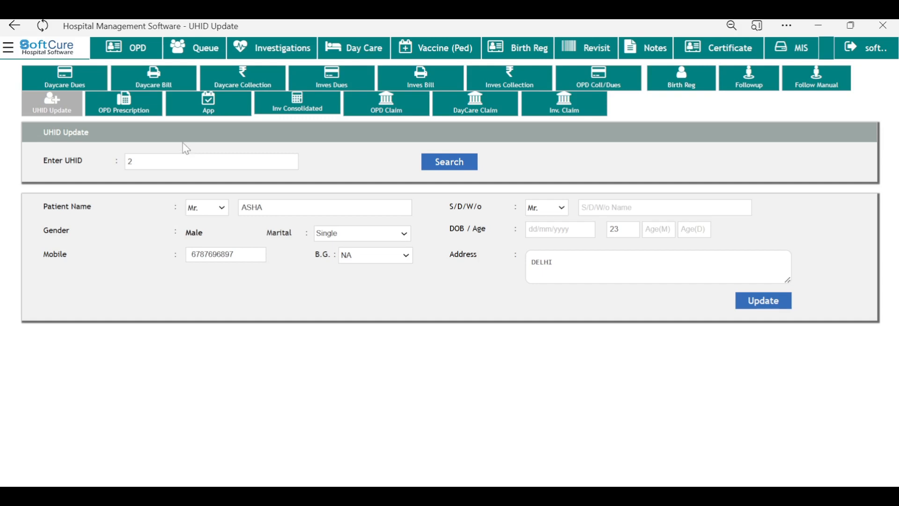
left_click(124, 104)
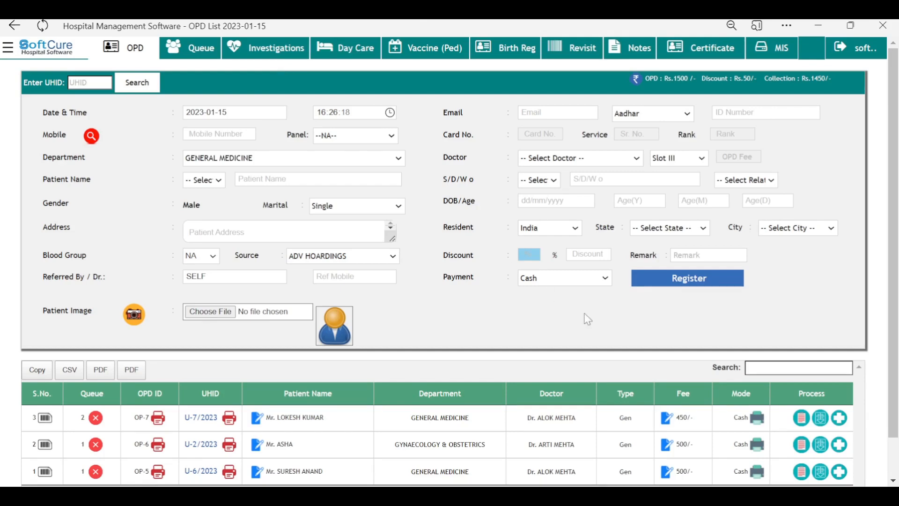
Step: Start an investigation bill for U-2/2023 with LFT, CBC and KFT tests
scroll(404, 427, "down", 1)
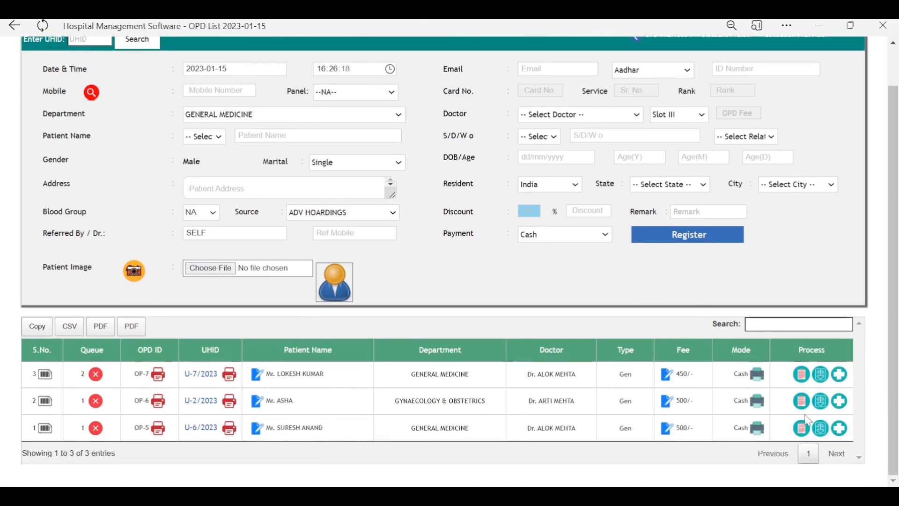
left_click(820, 404)
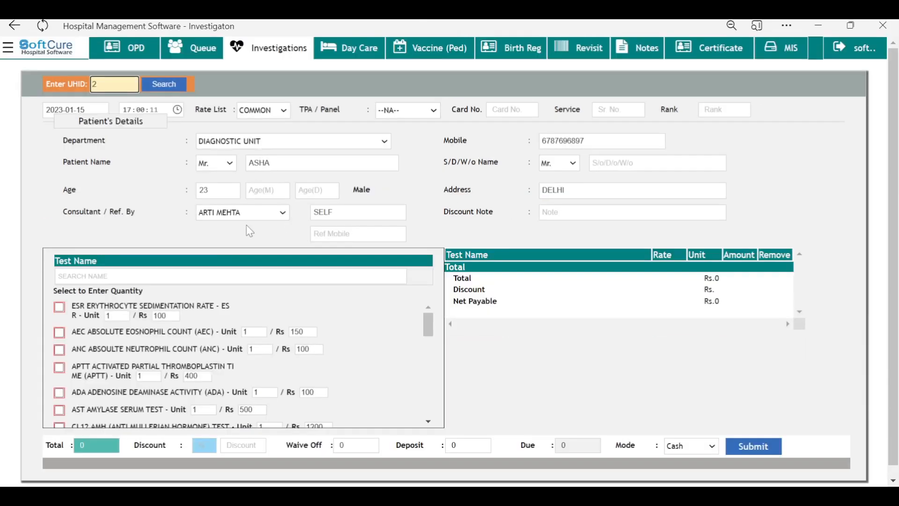
left_click(222, 276)
type("LFT")
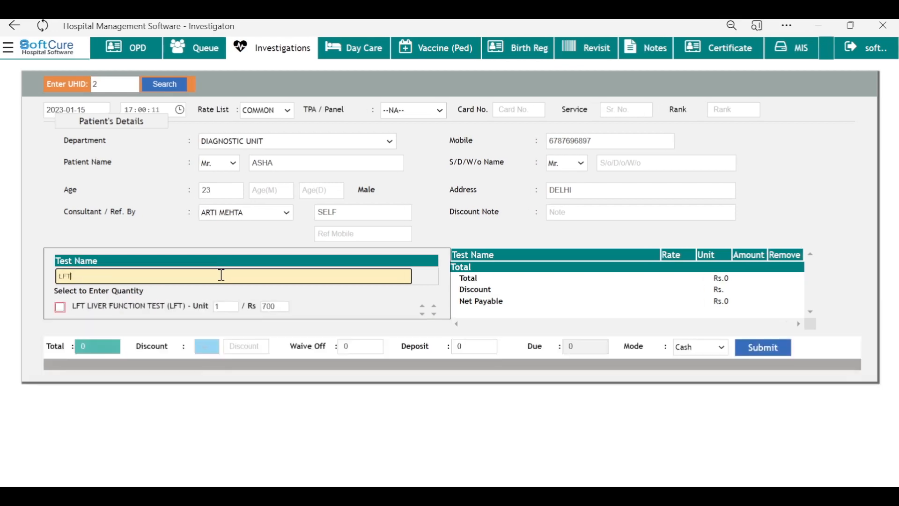
key("Return")
type("CBC")
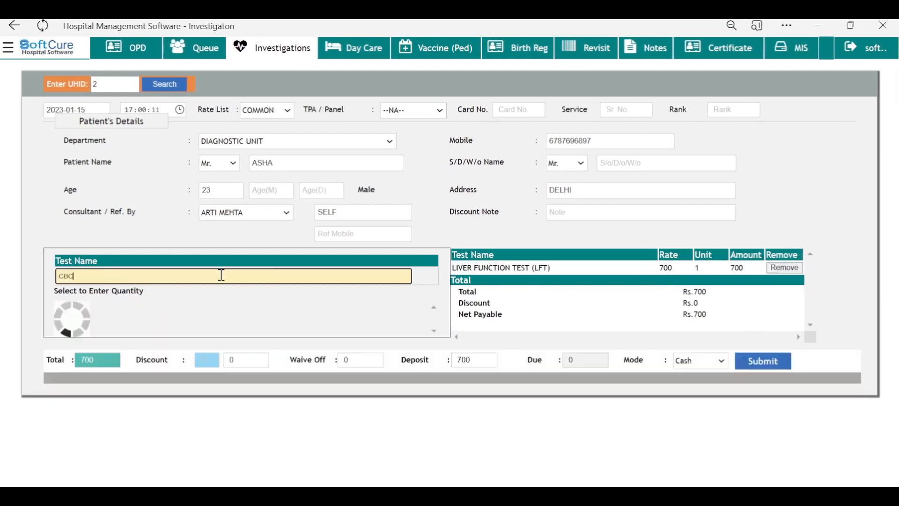
key("Return")
type("KFT")
key("Return")
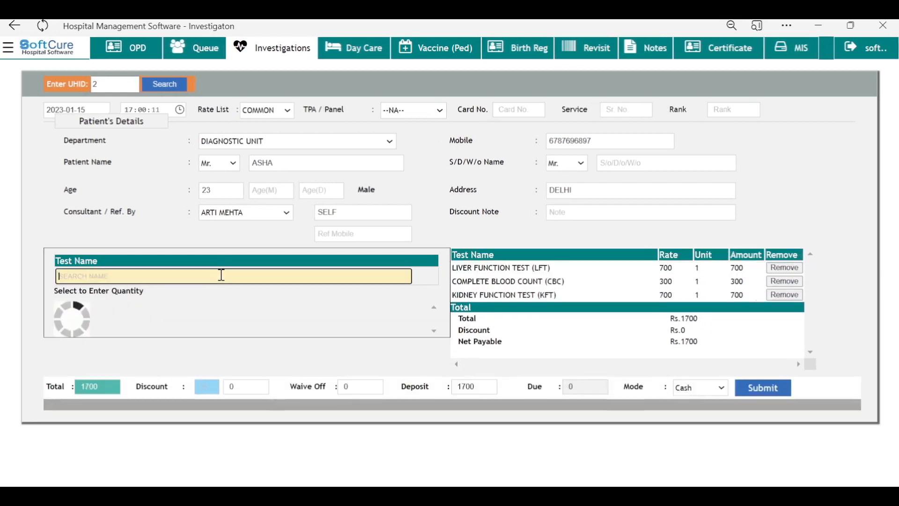
Step: Record a 1000 deposit and submit the Rs 1700 bill, leaving 700 due, without printing
scroll(785, 363, "down", 1)
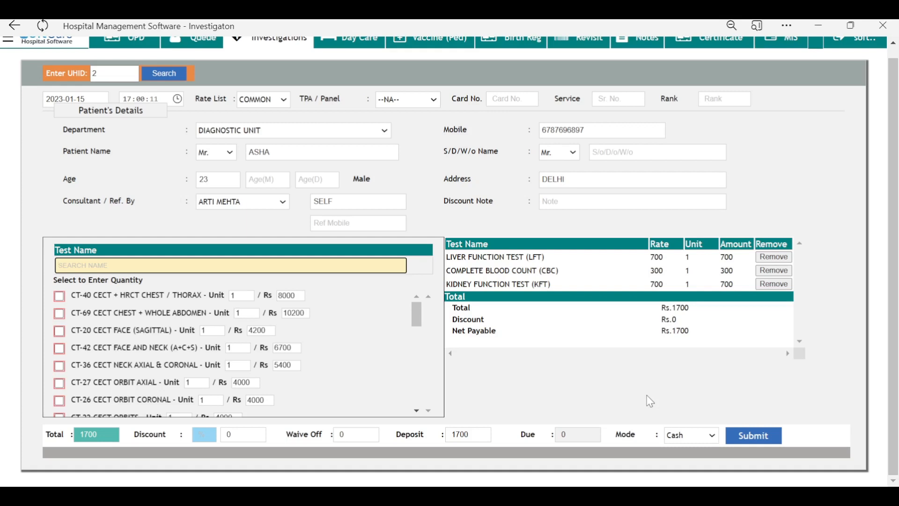
left_click_drag(475, 440, 444, 438)
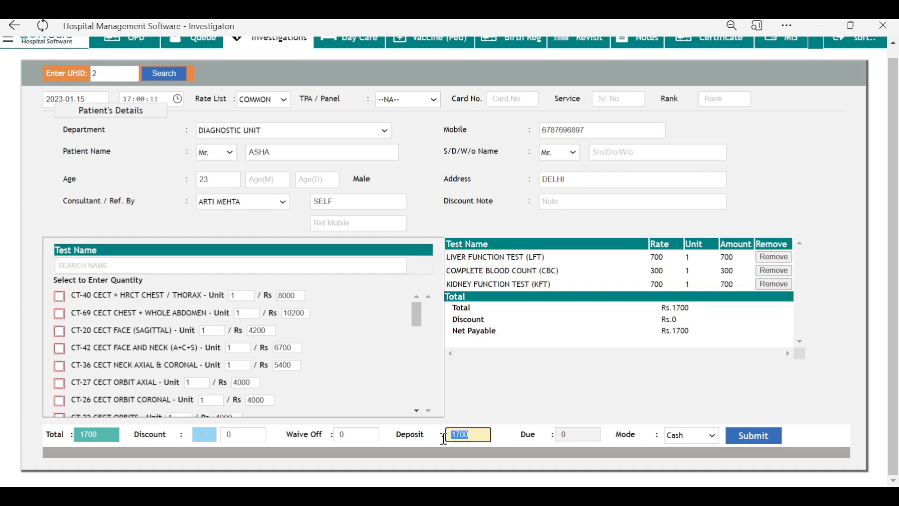
type("1000")
left_click(588, 434)
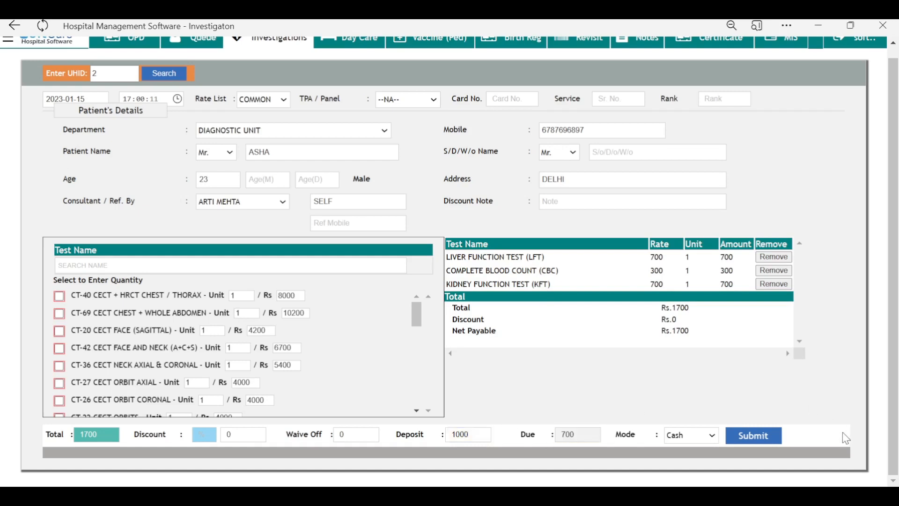
left_click(753, 438)
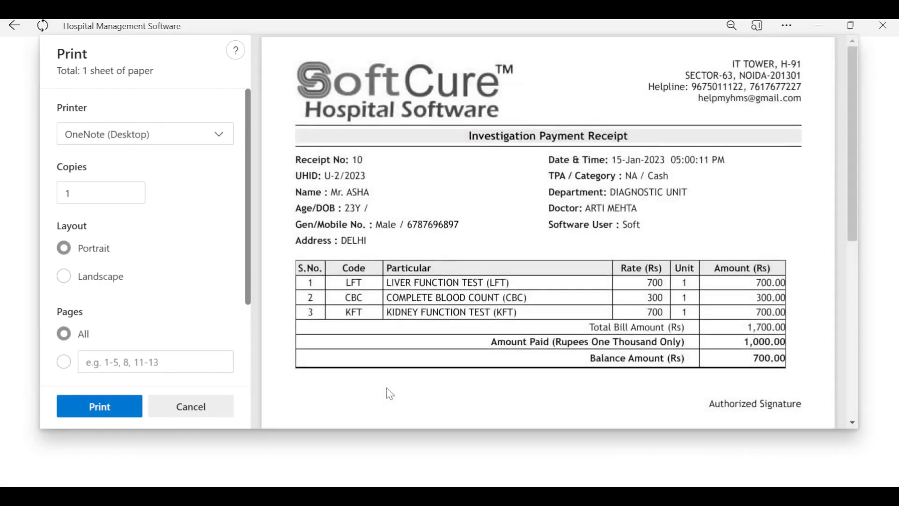
scroll(558, 321, "down", 1)
left_click_drag(753, 303, 798, 303)
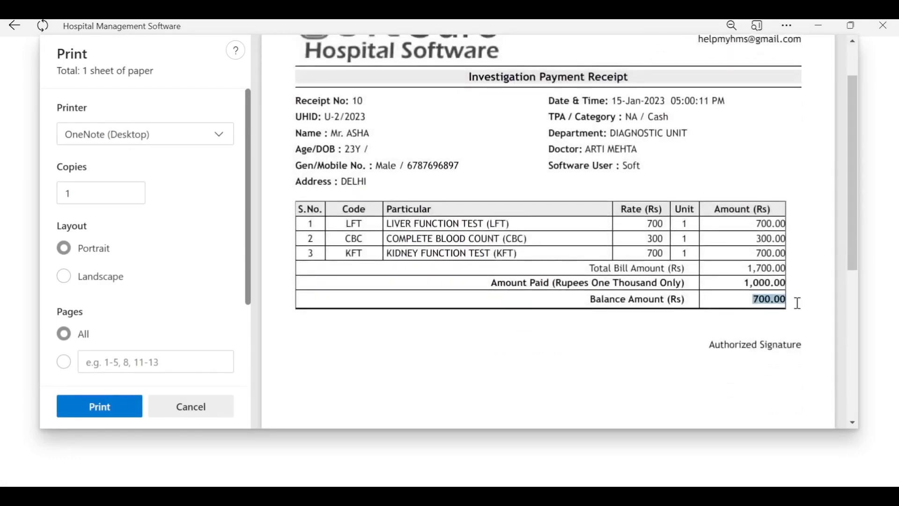
left_click(180, 410)
Step: Check bill 10 in the MIS Investigation Dues report, showing 1,000.00 already paid
left_click(781, 55)
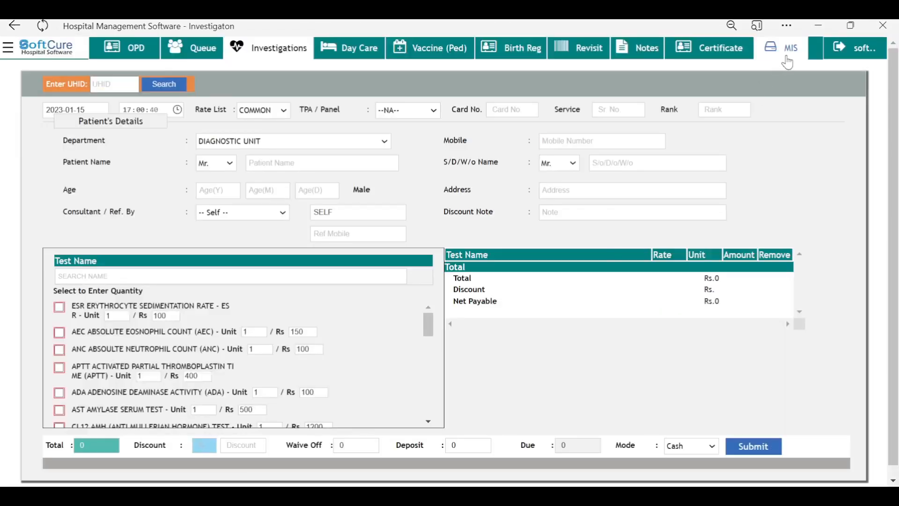
left_click(332, 78)
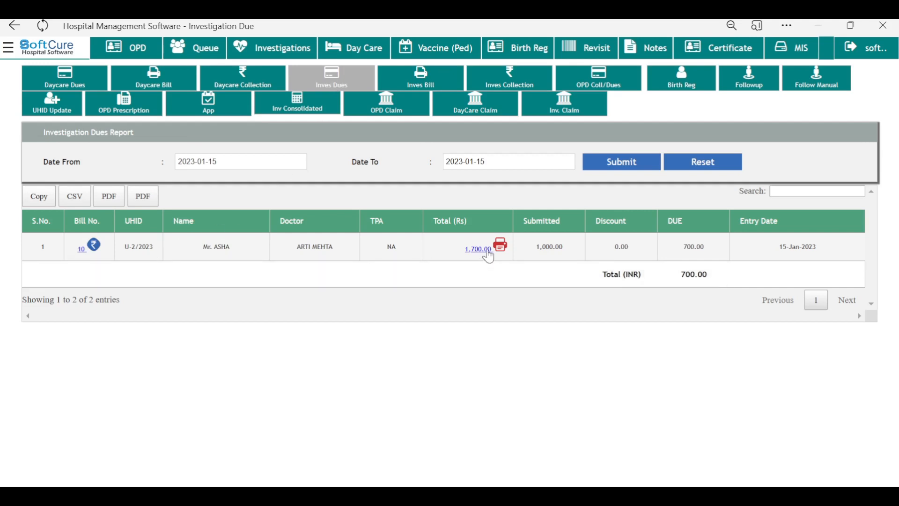
left_click_drag(533, 252, 569, 247)
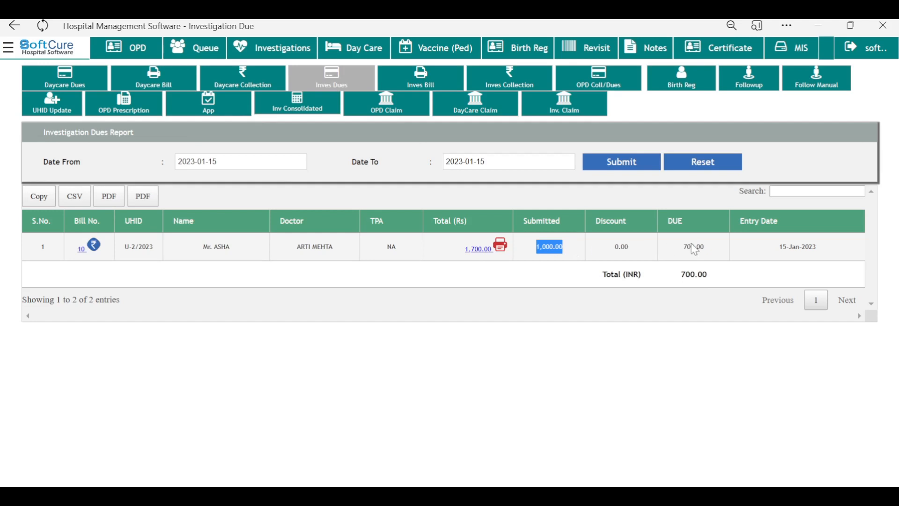
left_click(496, 388)
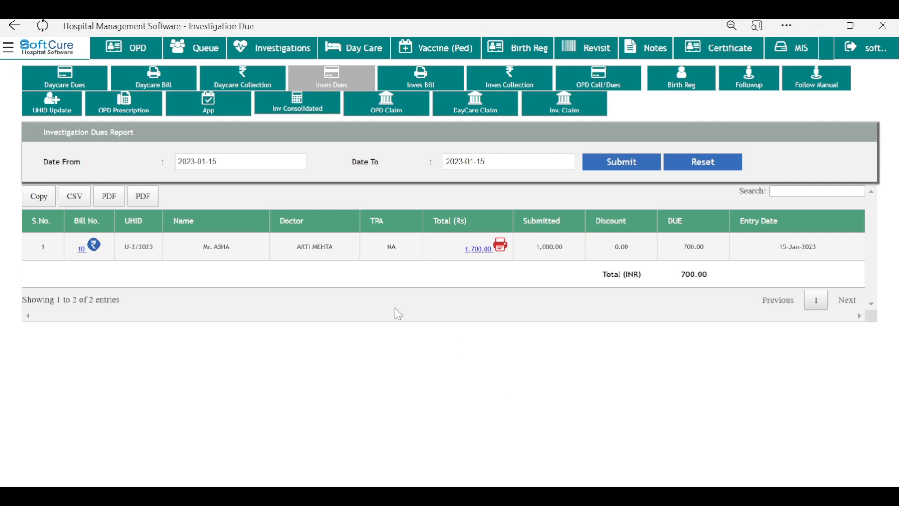
Step: Pay the remaining Rs 700 in cash on bill 10 with details 'Final', skipping the receipt print
left_click(94, 245)
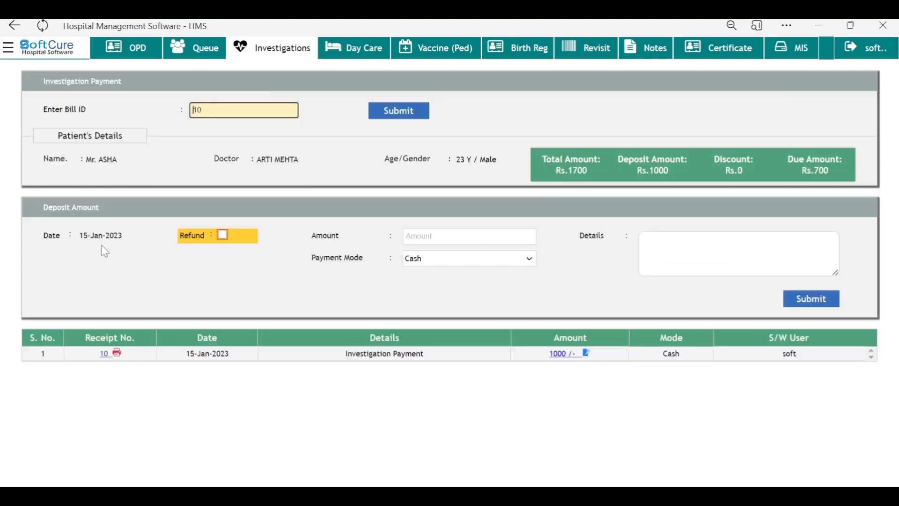
left_click(459, 236)
type("700")
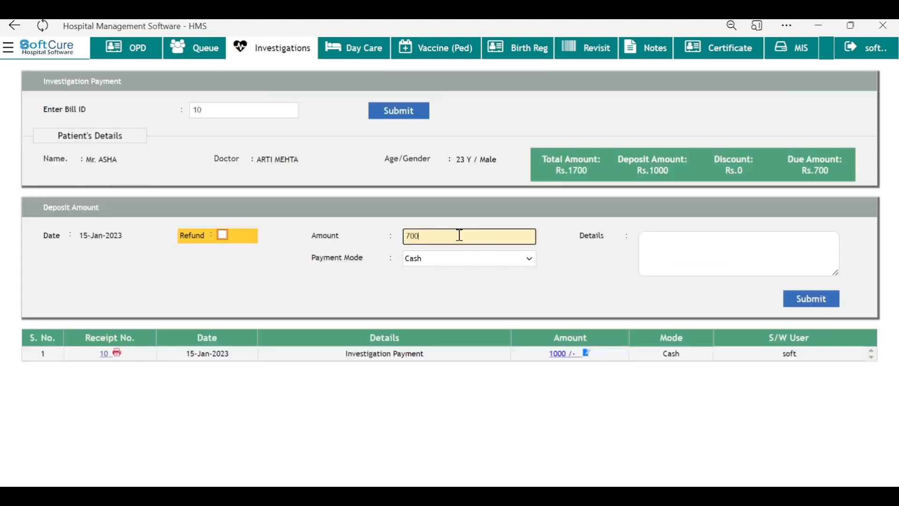
key("Tab")
key("Tab")
type("FG")
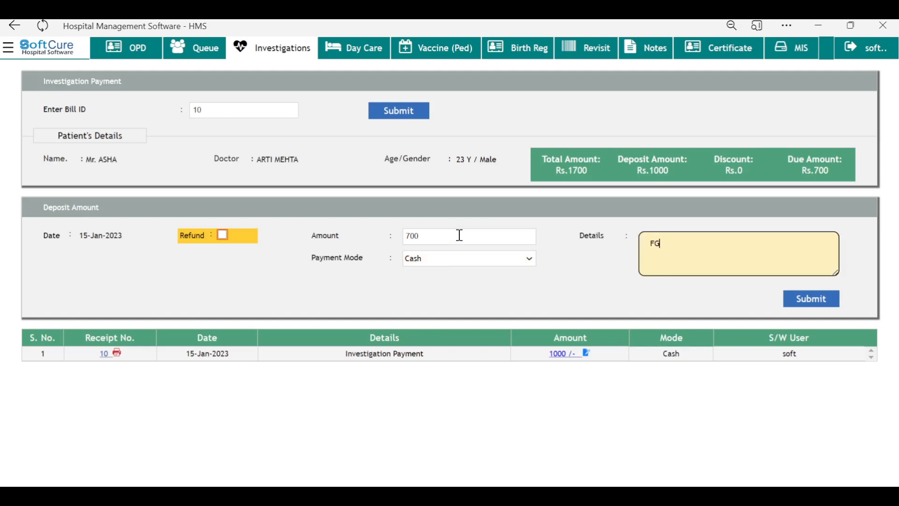
key("BackSpace")
type("inal")
key("Tab")
key("Return")
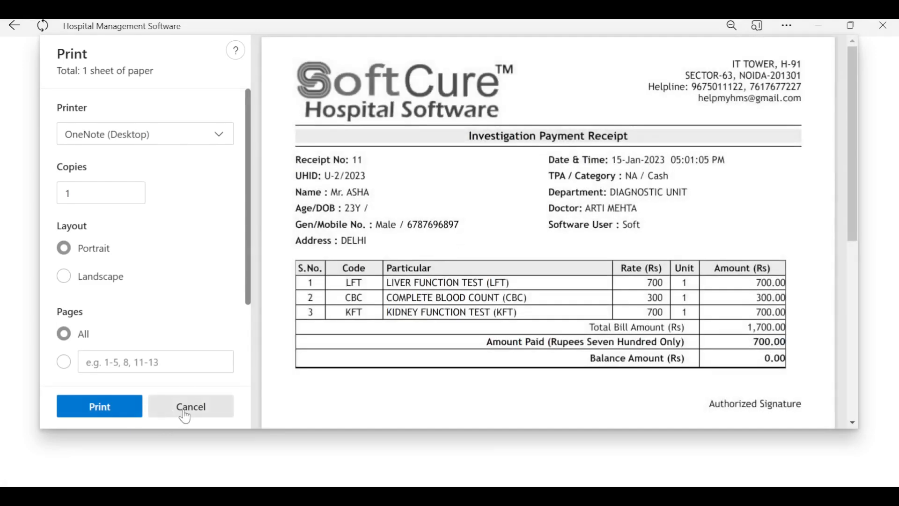
left_click(185, 413)
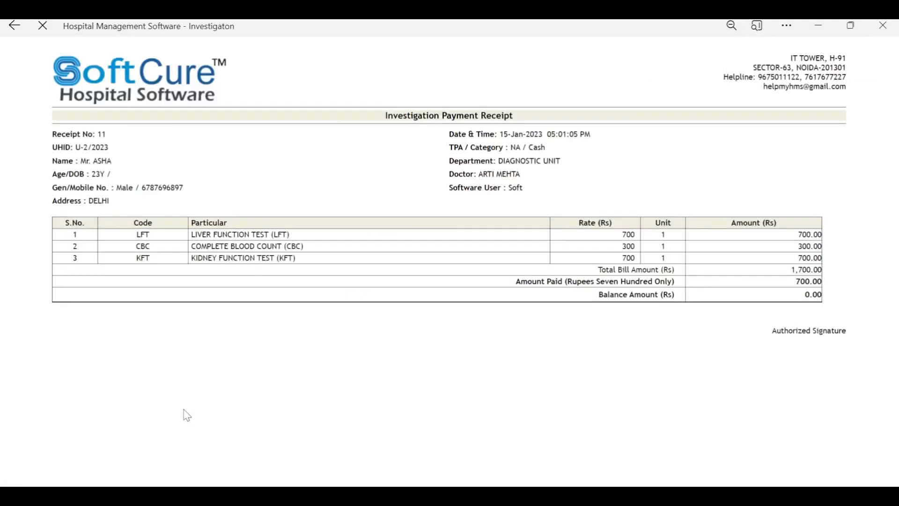
left_click(795, 53)
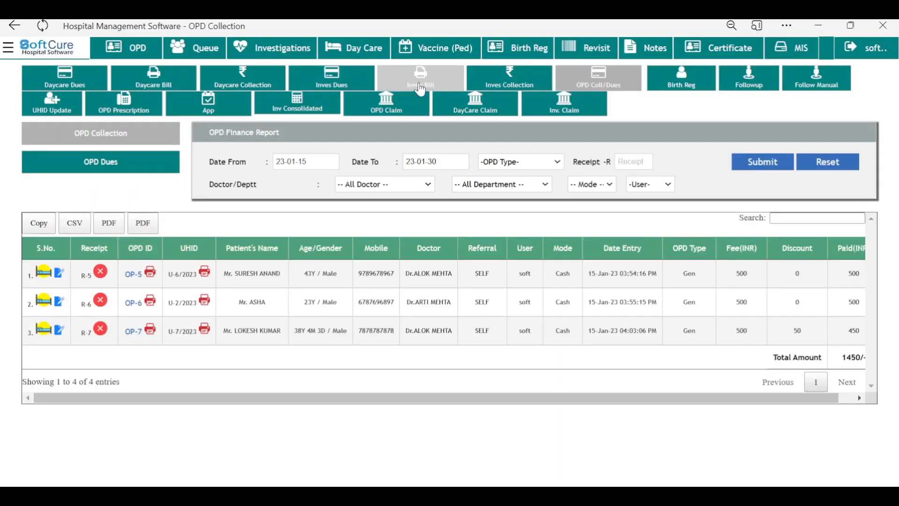
Step: Review bill 10's Rs 1,700 final bill with receipts R-10 and R-11, then close the preview
left_click(421, 88)
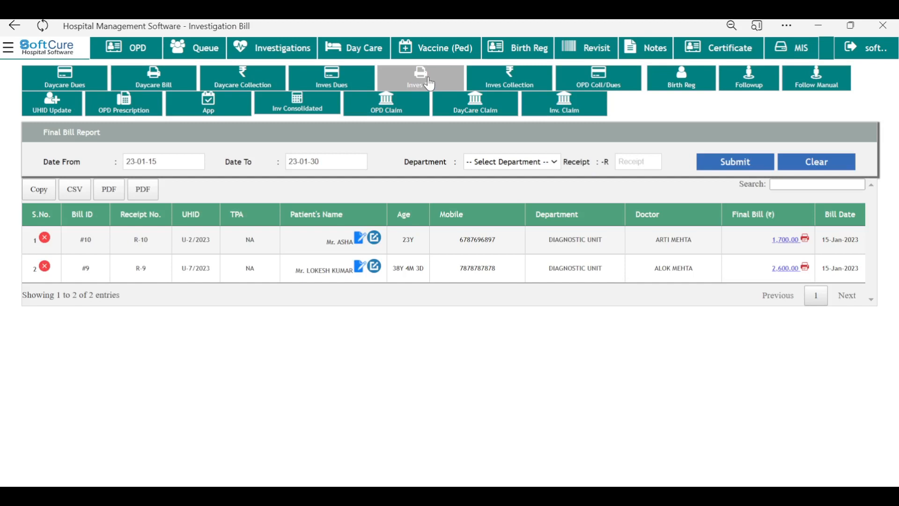
left_click(790, 246)
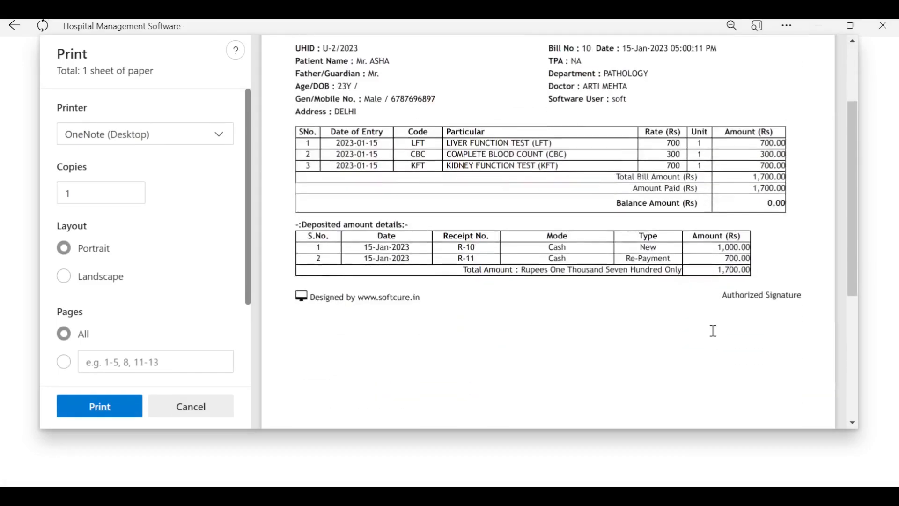
scroll(712, 328, "up", 2)
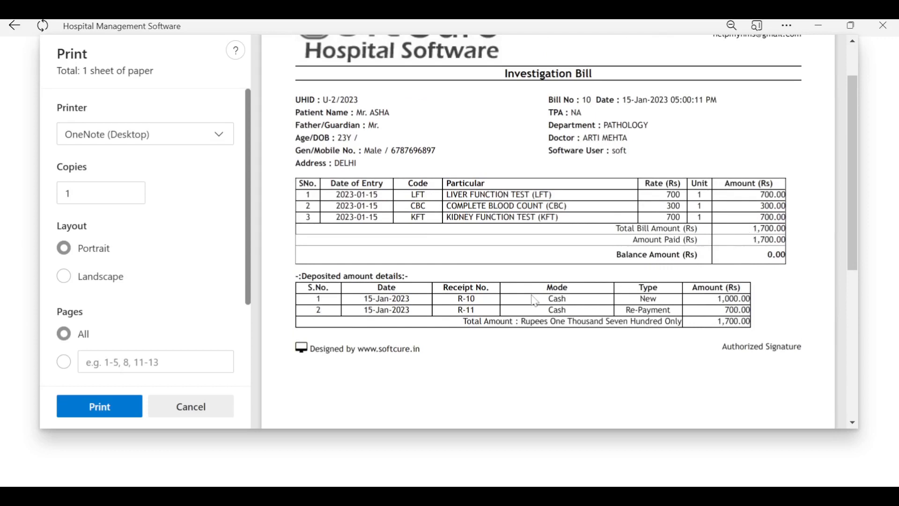
left_click_drag(459, 298, 498, 299)
left_click(486, 313)
left_click_drag(489, 314, 674, 328)
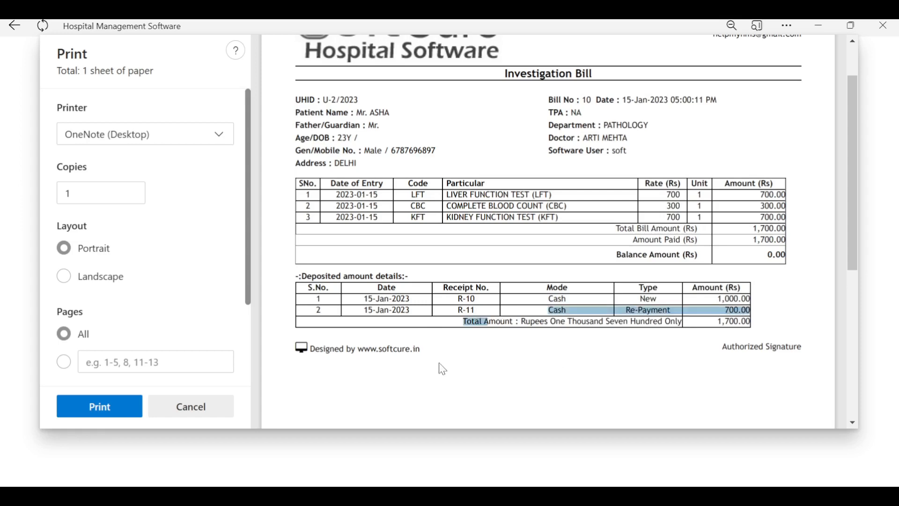
left_click(202, 408)
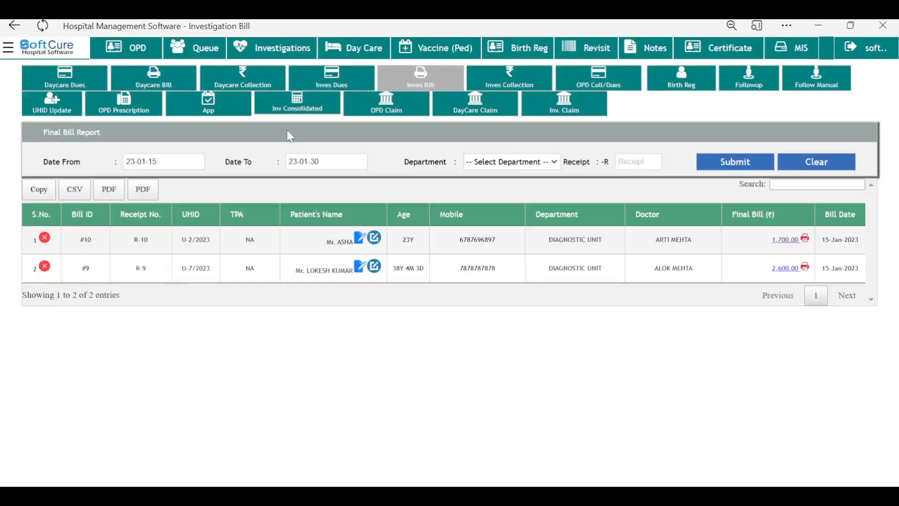
Step: Check daycare dues, then view the accounting collection report reset to 2023-01-15 (Rs 8,700)
left_click(89, 87)
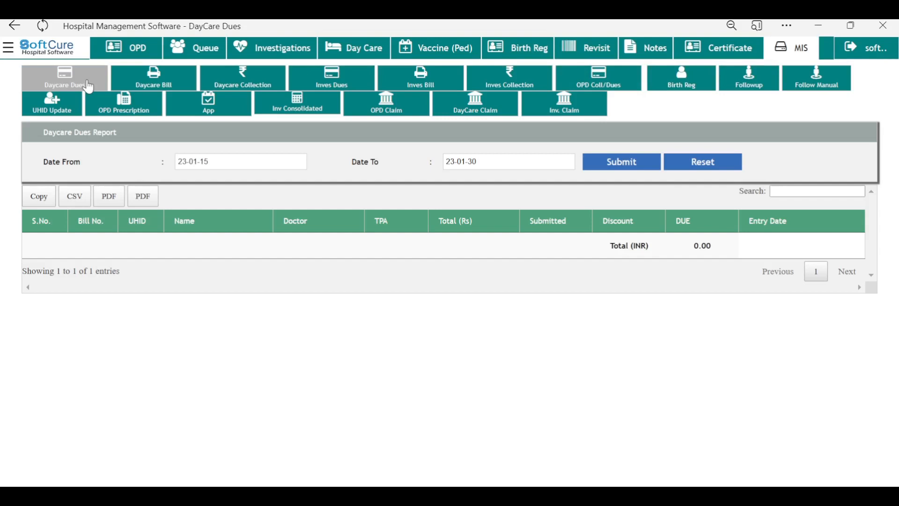
left_click(9, 51)
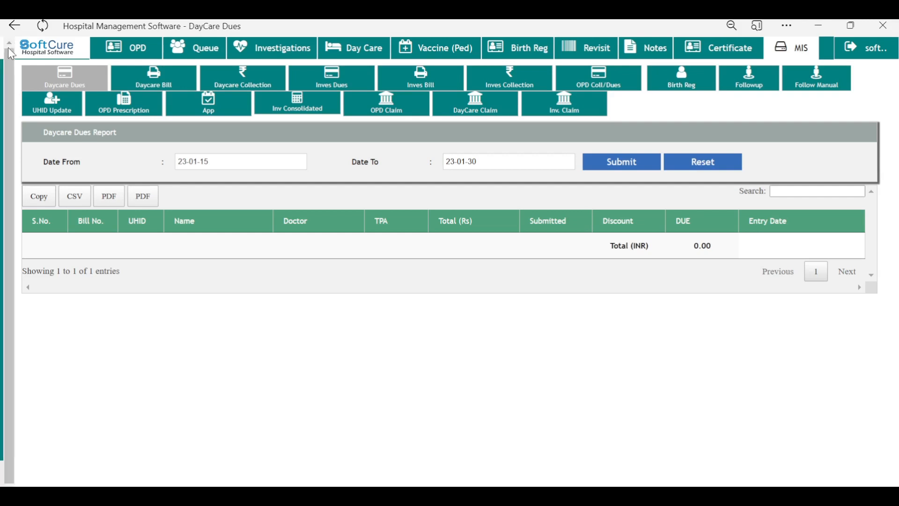
left_click(31, 341)
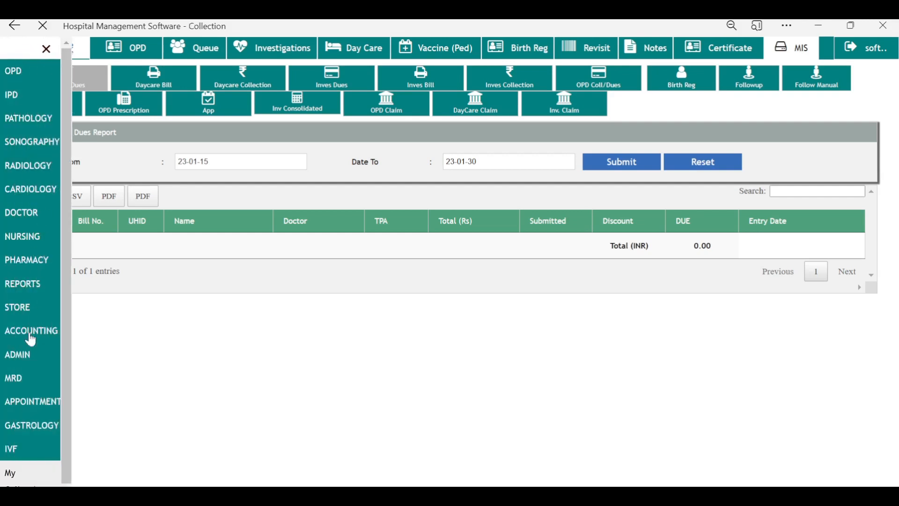
left_click(493, 113)
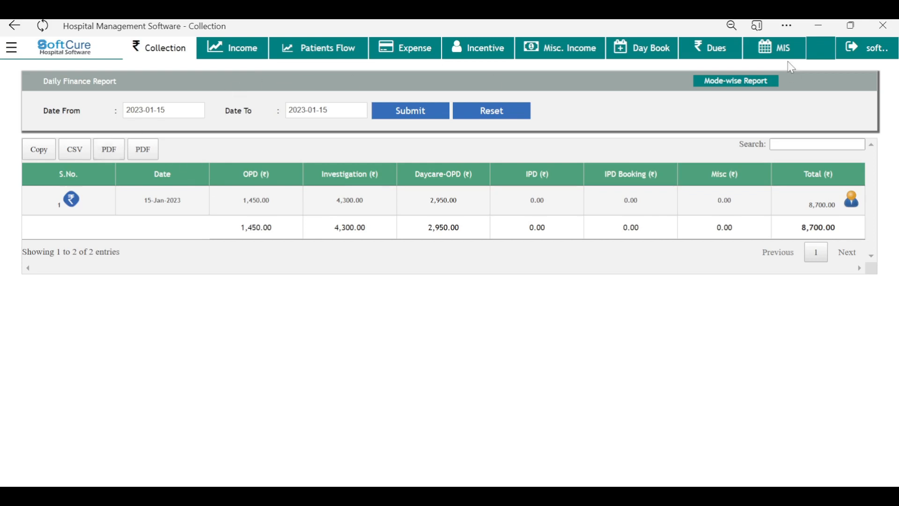
Step: Review the IPD, investigation and daycare dues reports, then return to OPD registration
left_click(713, 53)
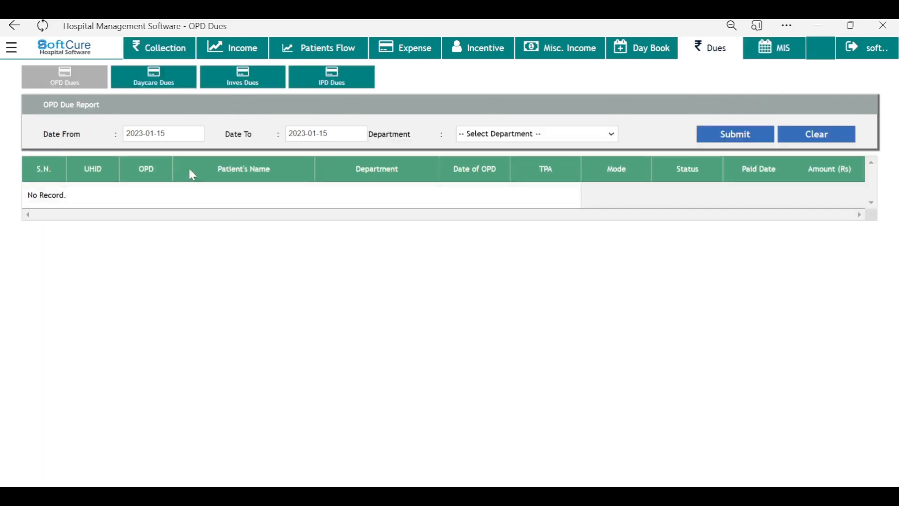
left_click(347, 87)
left_click(264, 87)
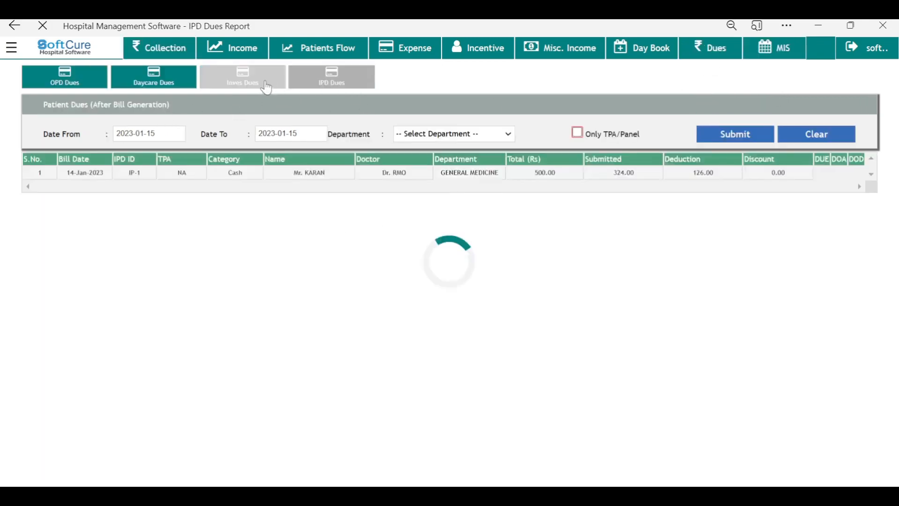
left_click(178, 87)
left_click(243, 86)
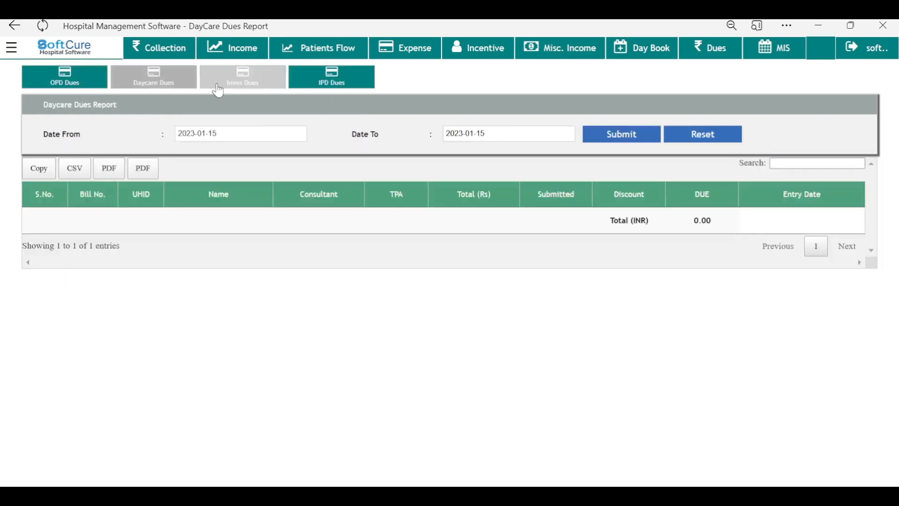
left_click(345, 87)
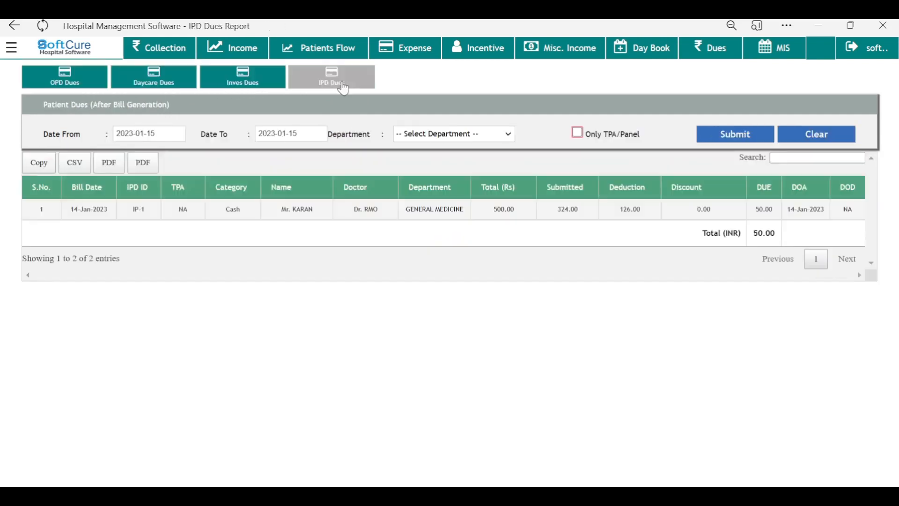
left_click(142, 88)
left_click(13, 52)
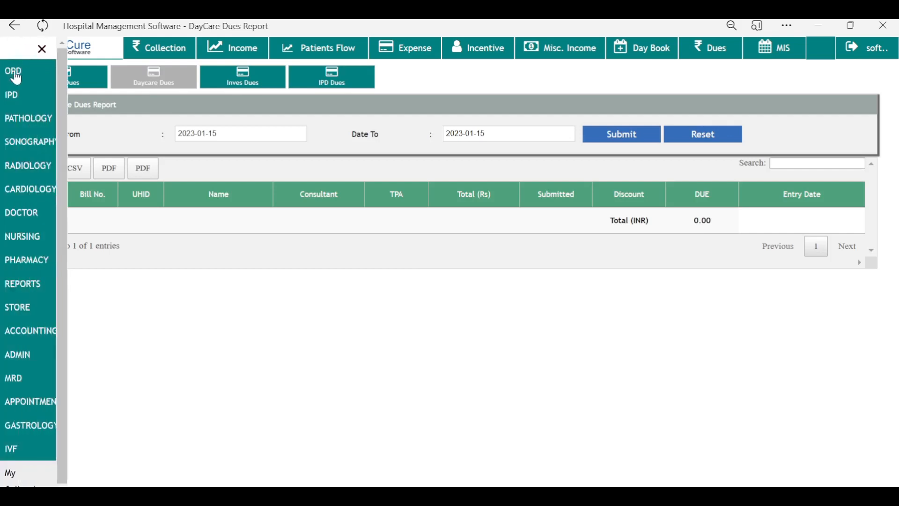
left_click(14, 72)
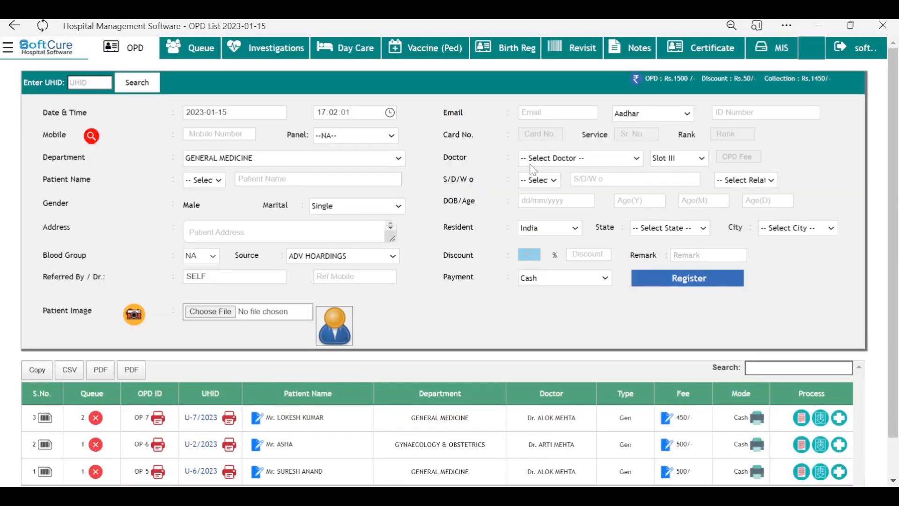
Step: Skip the webcam capture, upload man.jpg as the patient photo and check it enlarged
left_click(135, 316)
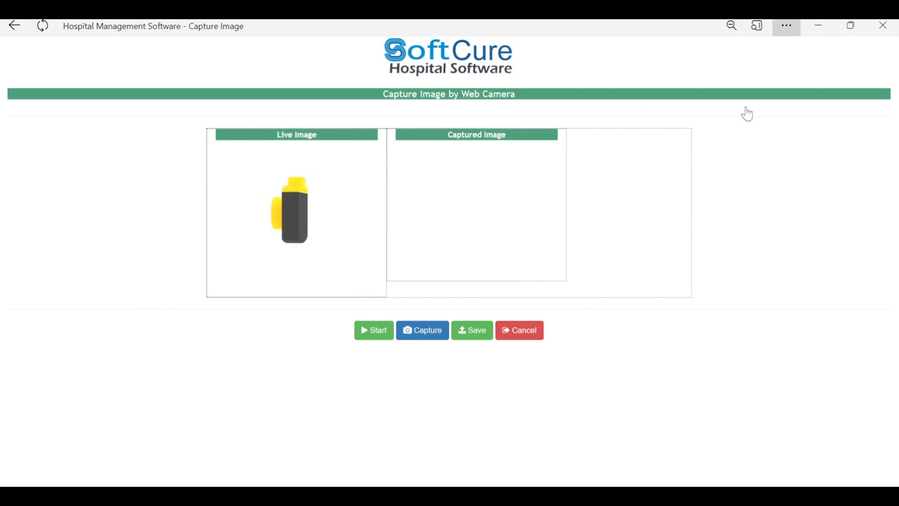
left_click(532, 337)
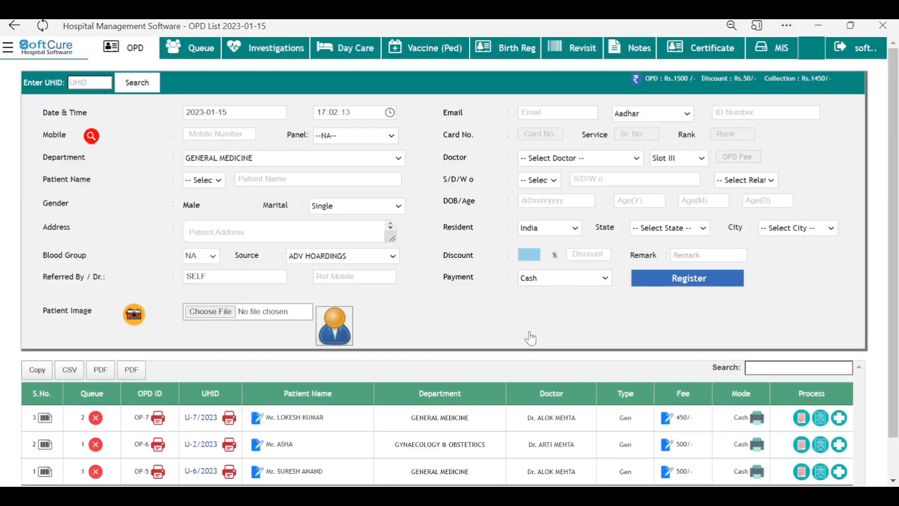
left_click(337, 330)
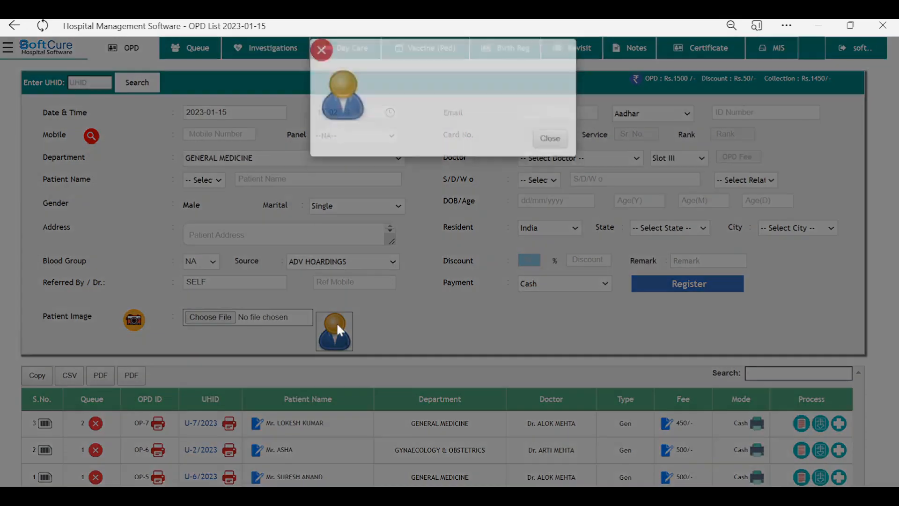
left_click(546, 153)
left_click(253, 318)
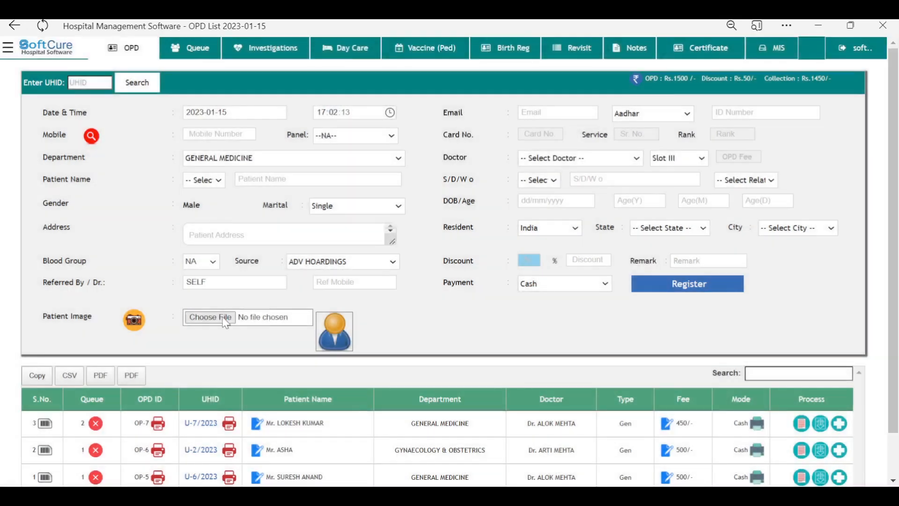
double_click(242, 145)
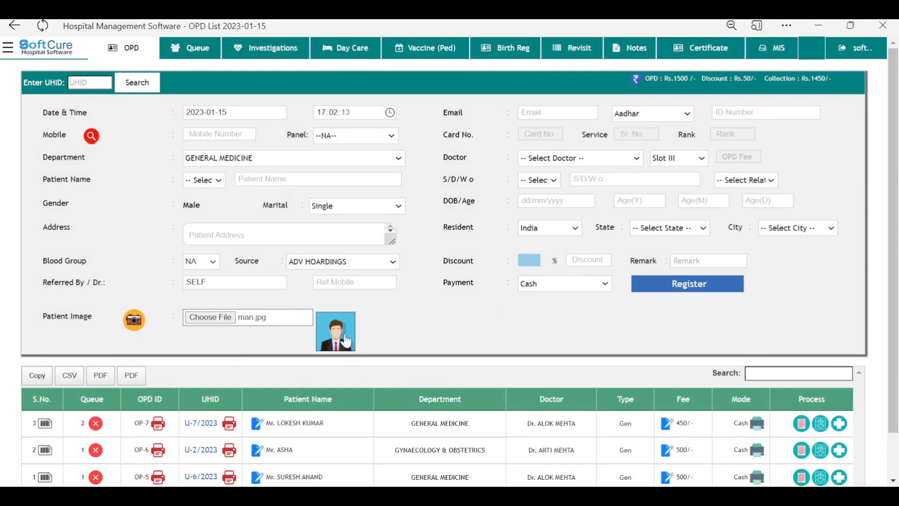
left_click(344, 346)
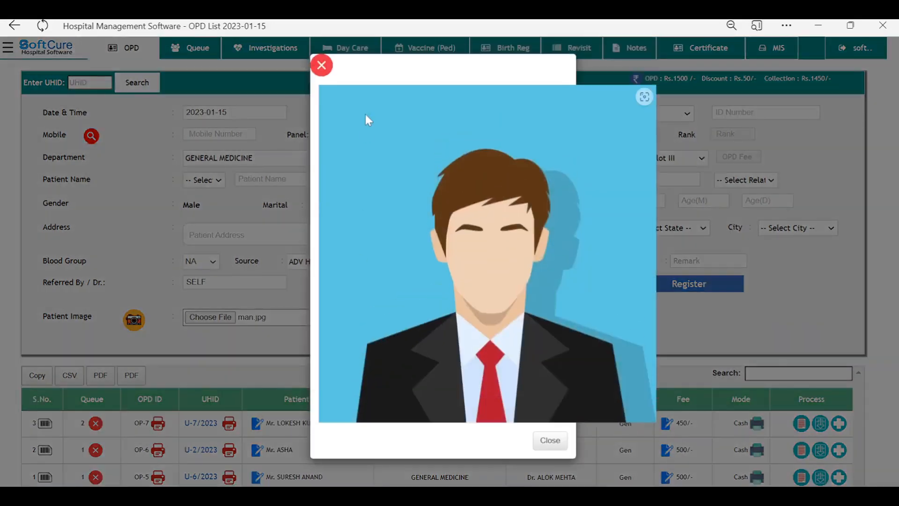
left_click(323, 71)
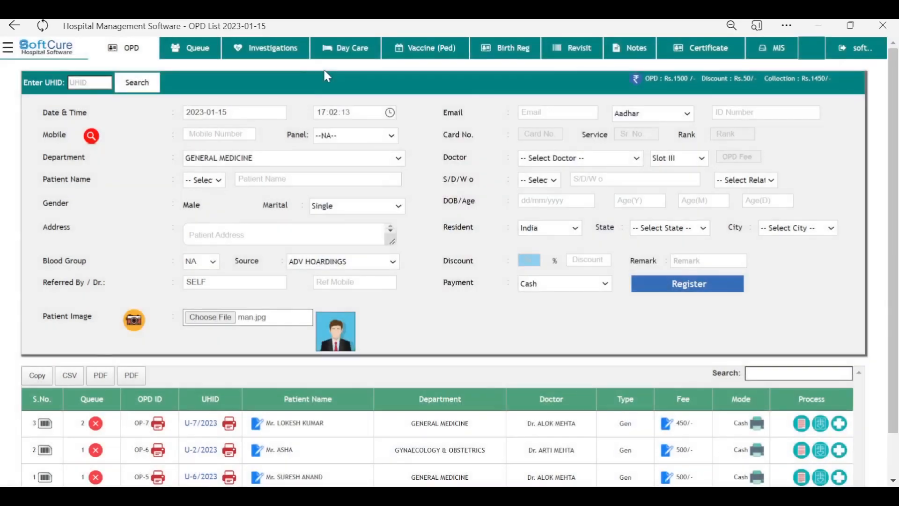